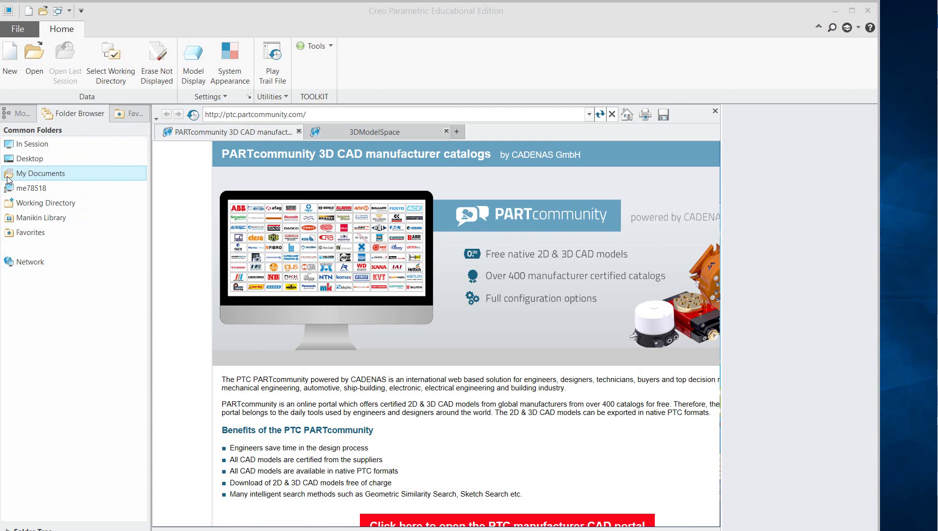
Step: Create a new solid part with the default name prt0001 and the default template
left_click(14, 66)
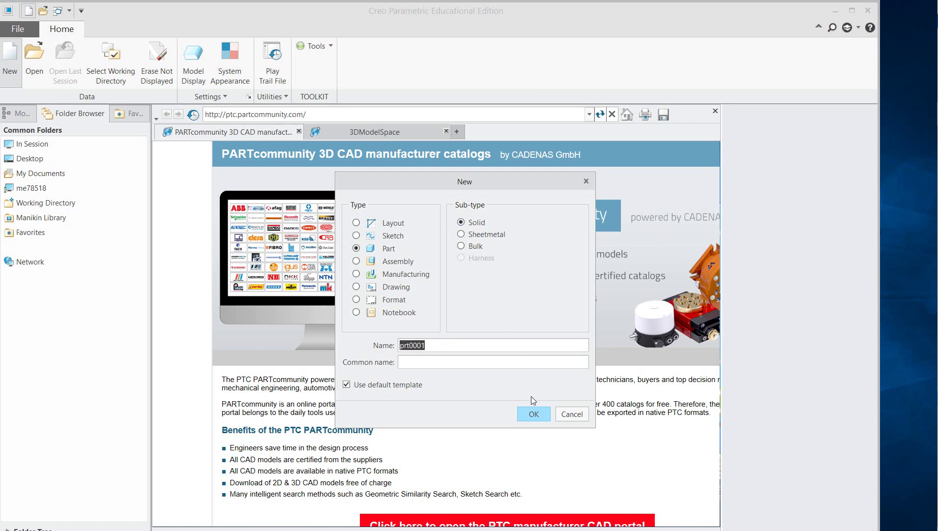
left_click(532, 413)
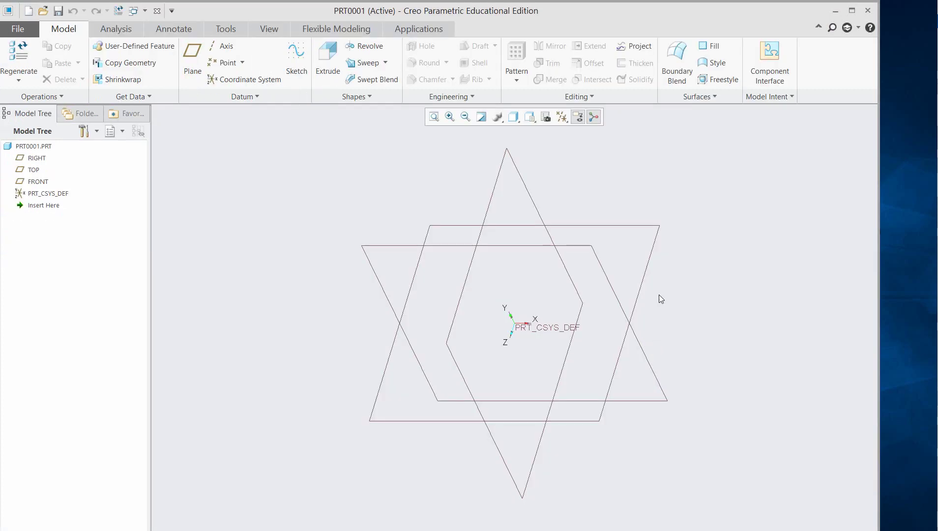
Step: Start a sketch on the FRONT datum plane and orient the view parallel to the sketching plane
left_click(36, 169)
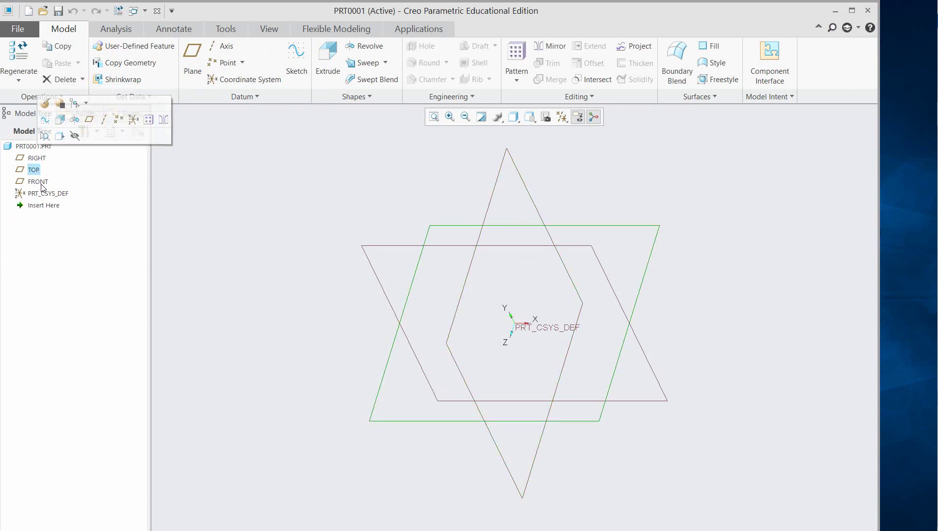
left_click(37, 181)
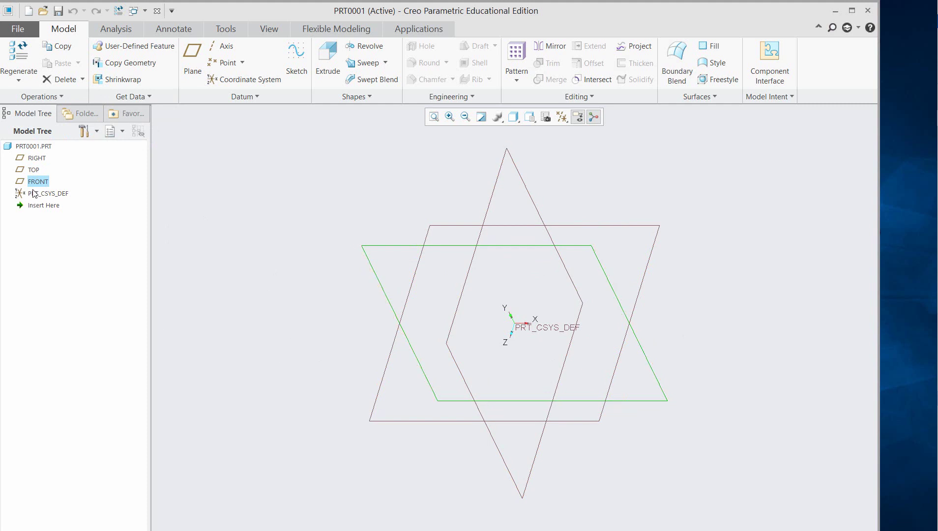
left_click(35, 172)
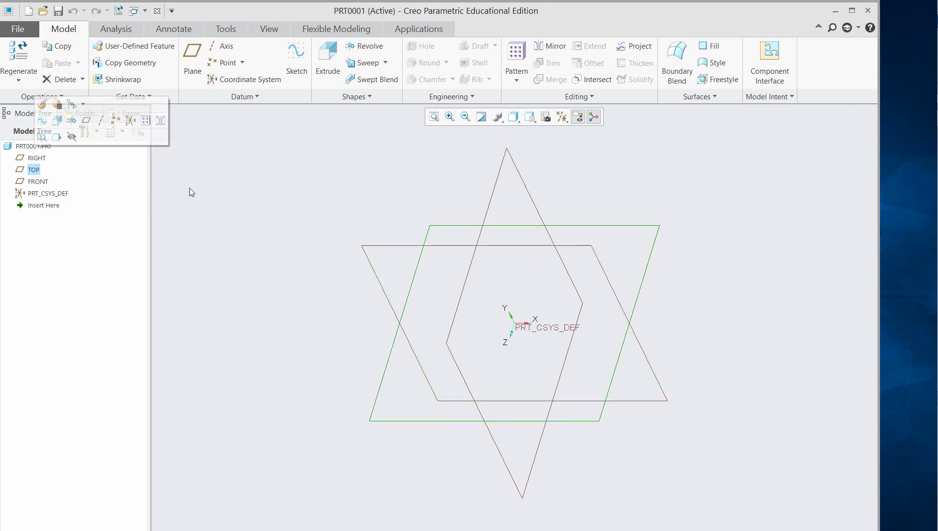
left_click(44, 183)
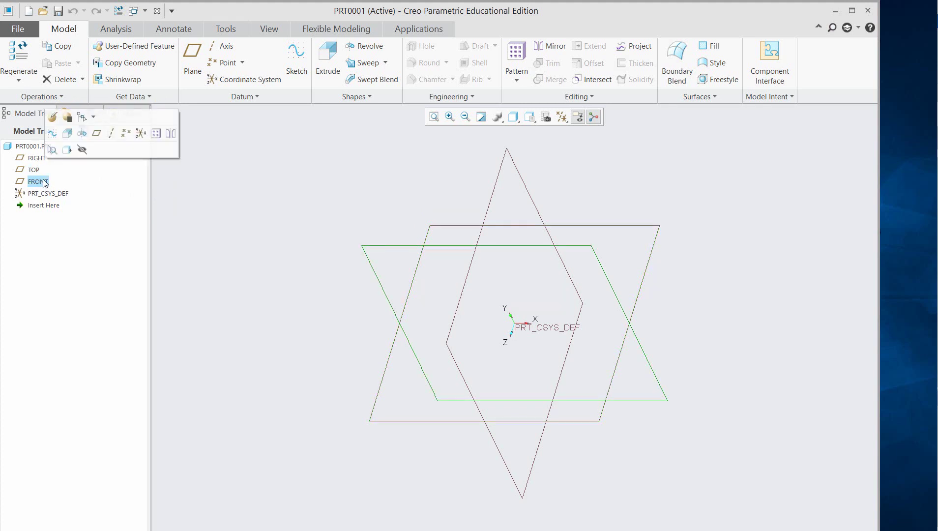
left_click(35, 170)
left_click(38, 183)
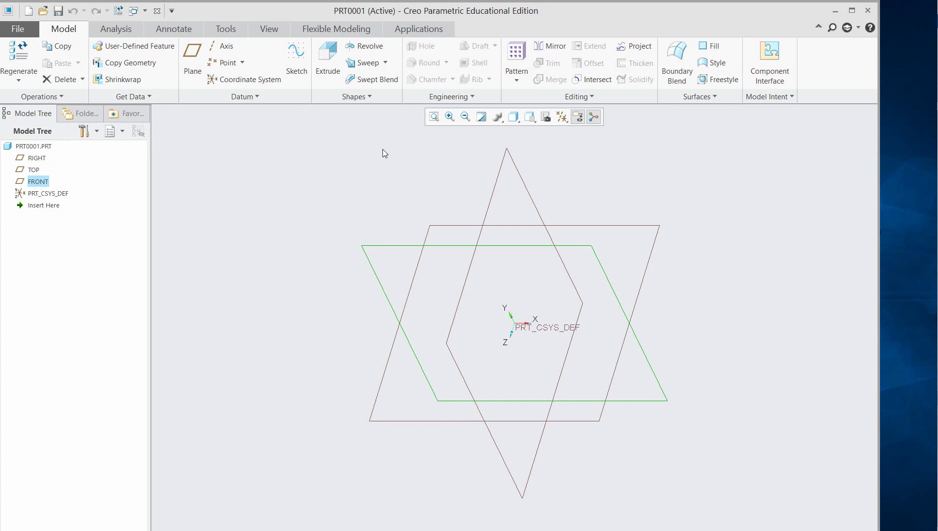
left_click(295, 56)
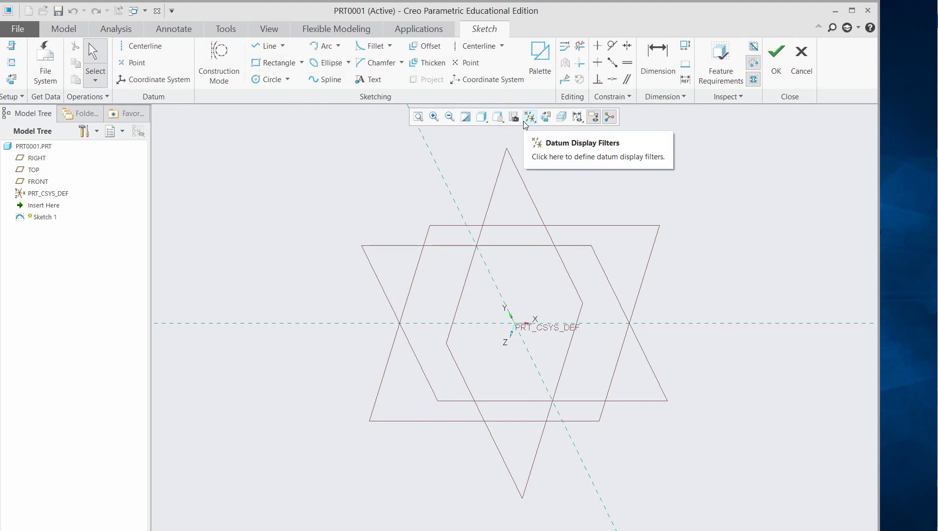
left_click(546, 116)
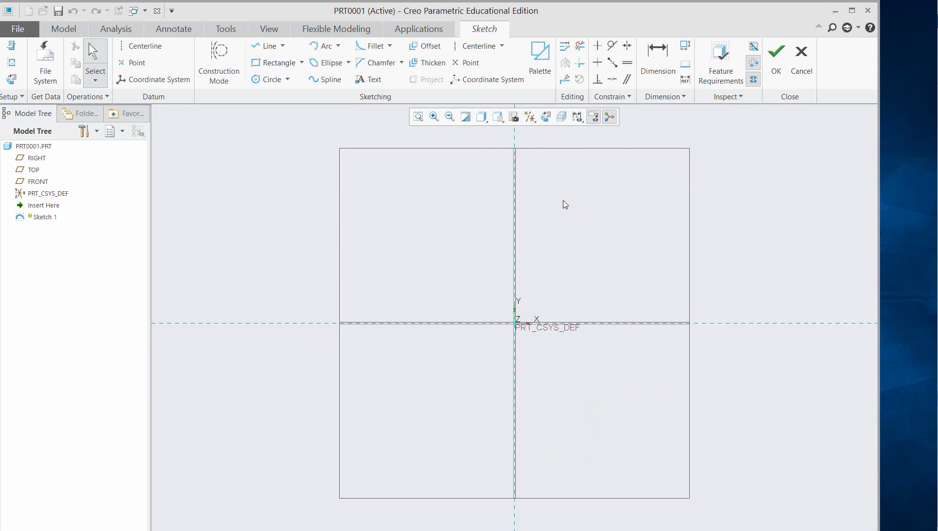
Step: Sketch a closed rectangle with a line chain, starting at the origin and extending up and right, about 117 wide by 142 high
left_click(283, 46)
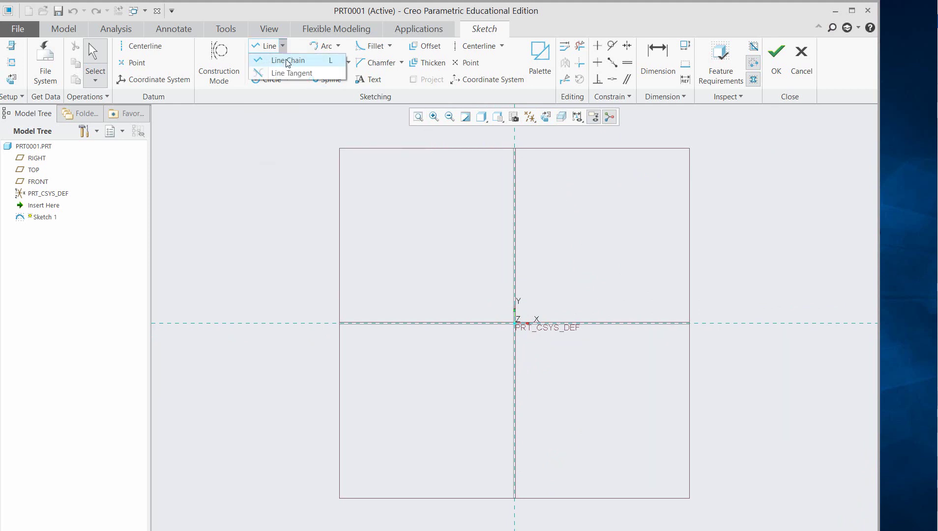
left_click(287, 61)
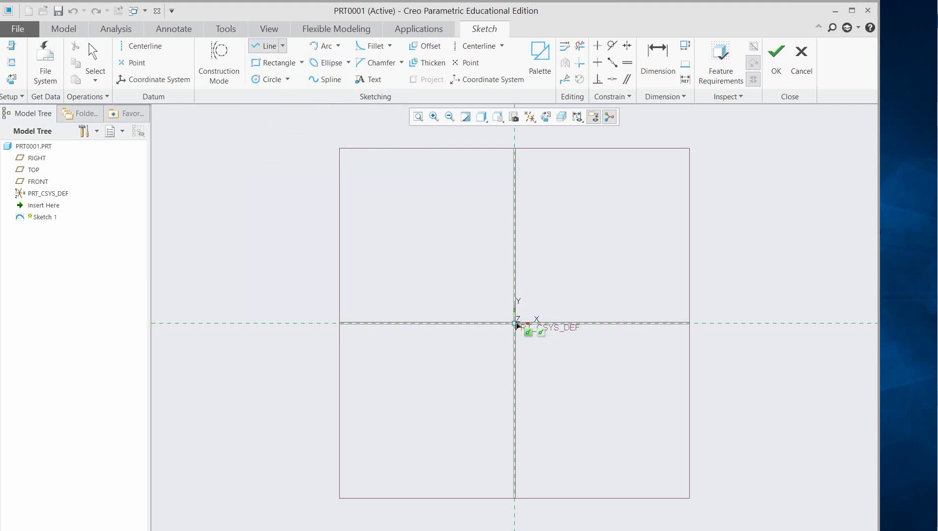
left_click(515, 323)
left_click(515, 226)
left_click(595, 226)
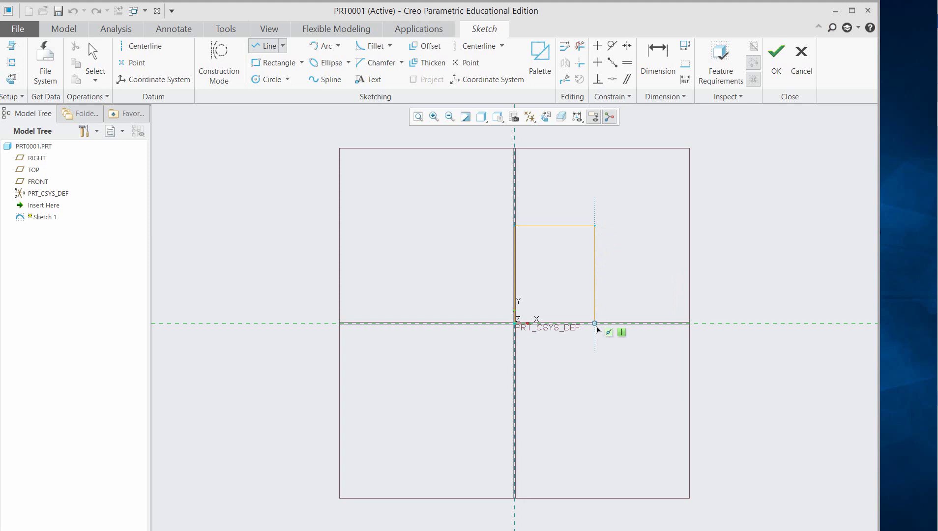
left_click(595, 324)
left_click(515, 324)
middle_click(426, 281)
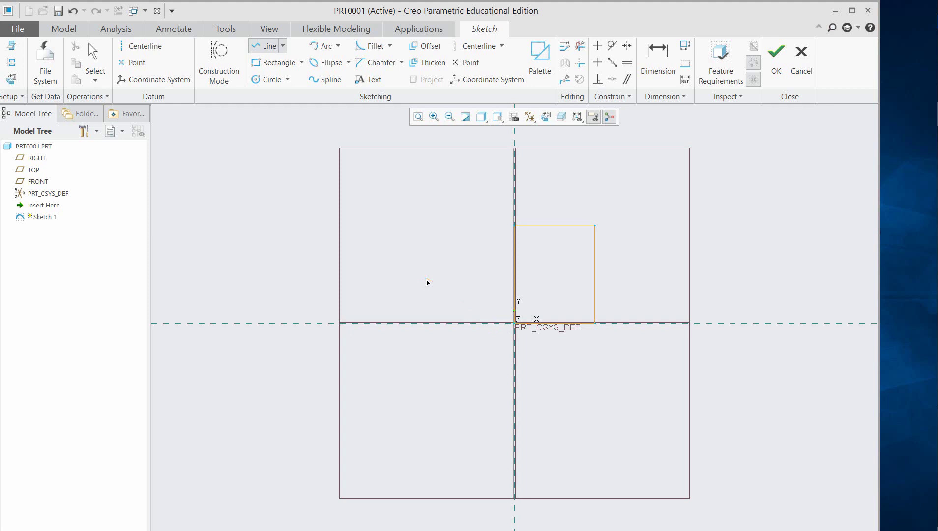
middle_click(772, 235)
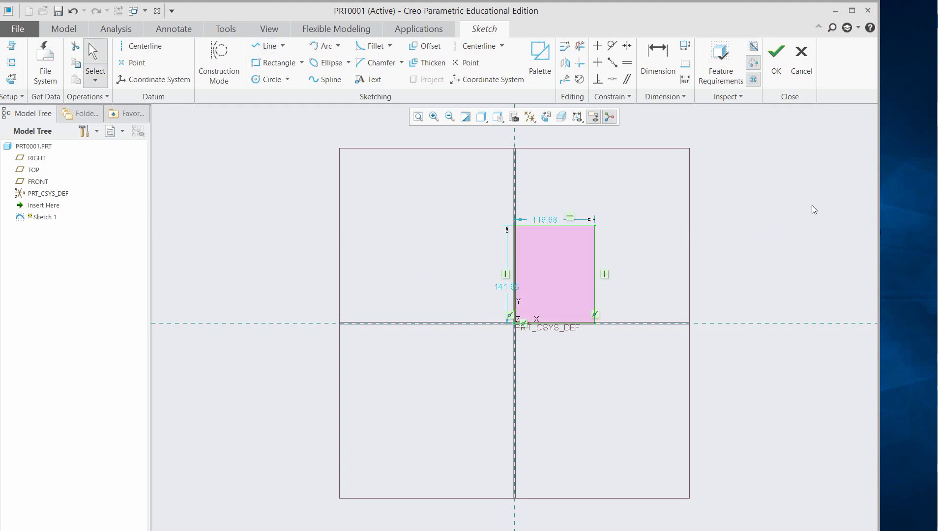
Step: Move the rectangle's dimensions clear of the profile and set its height to 100
left_click_drag(549, 220, 559, 207)
left_click_drag(509, 289, 469, 281)
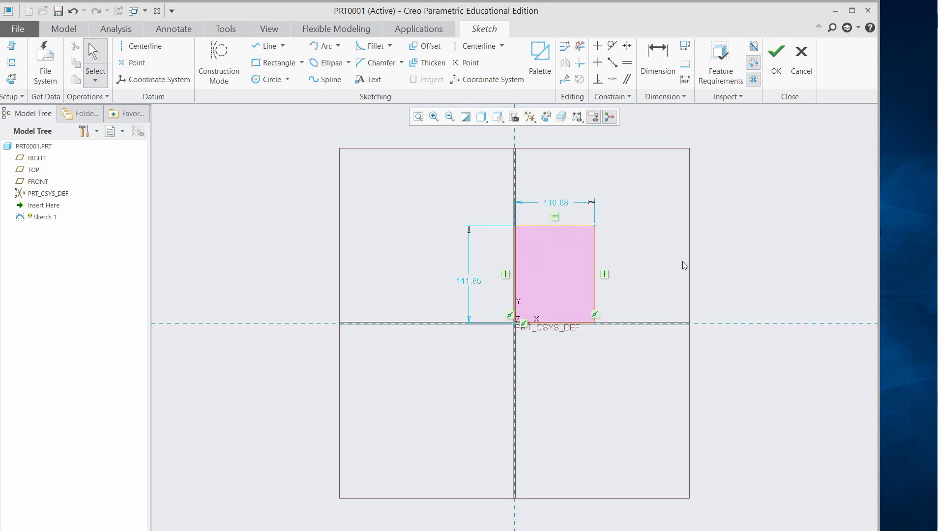
double_click(474, 283)
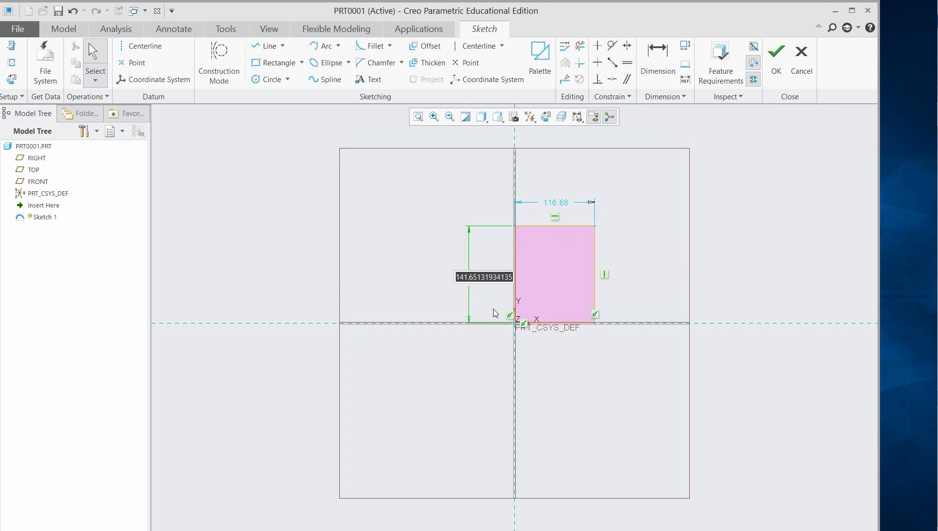
type("100")
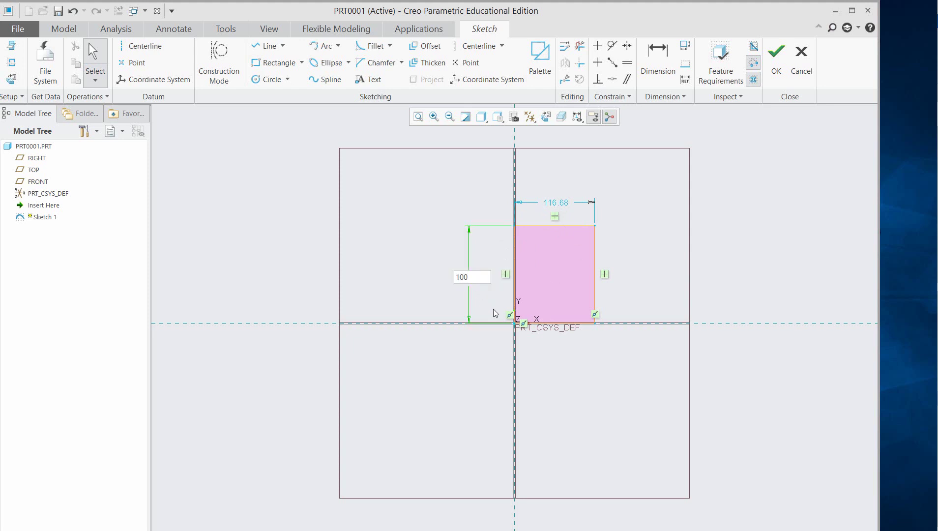
key("Return")
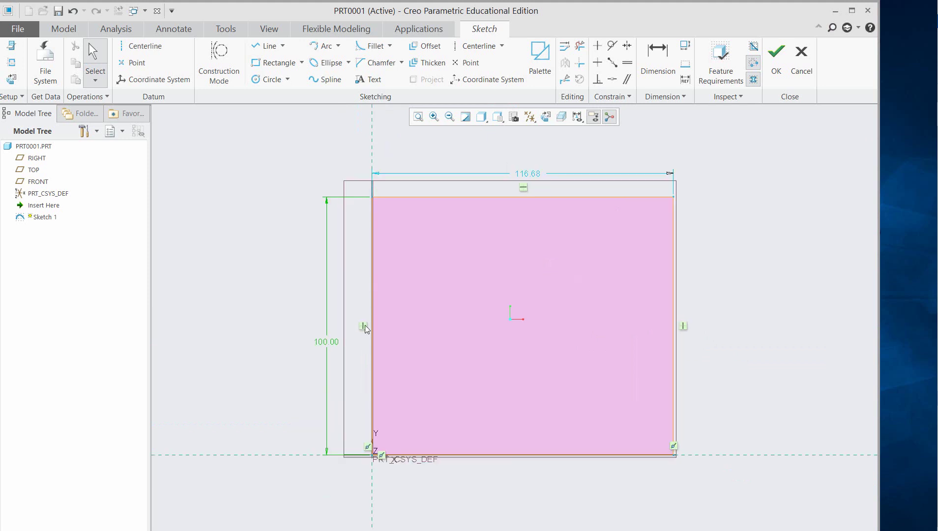
left_click_drag(326, 341, 281, 339)
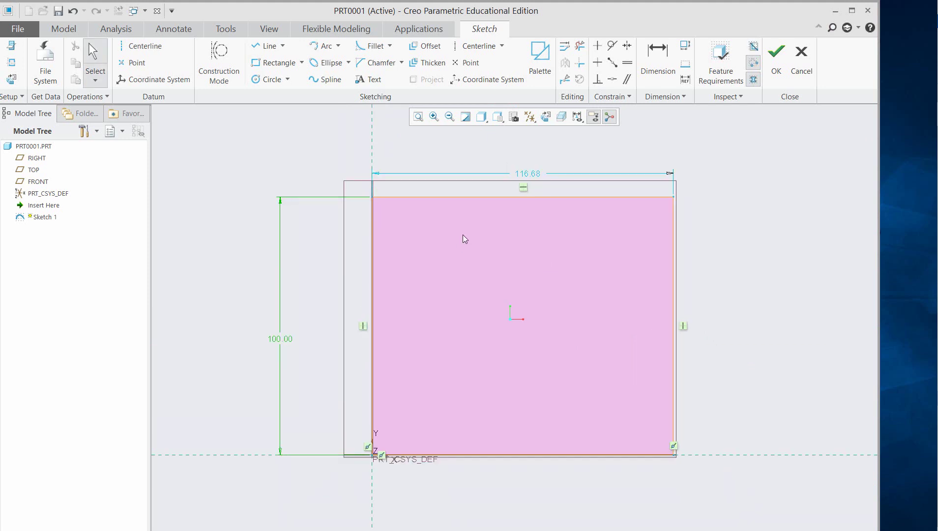
Step: Set the rectangle's width to 60
double_click(537, 173)
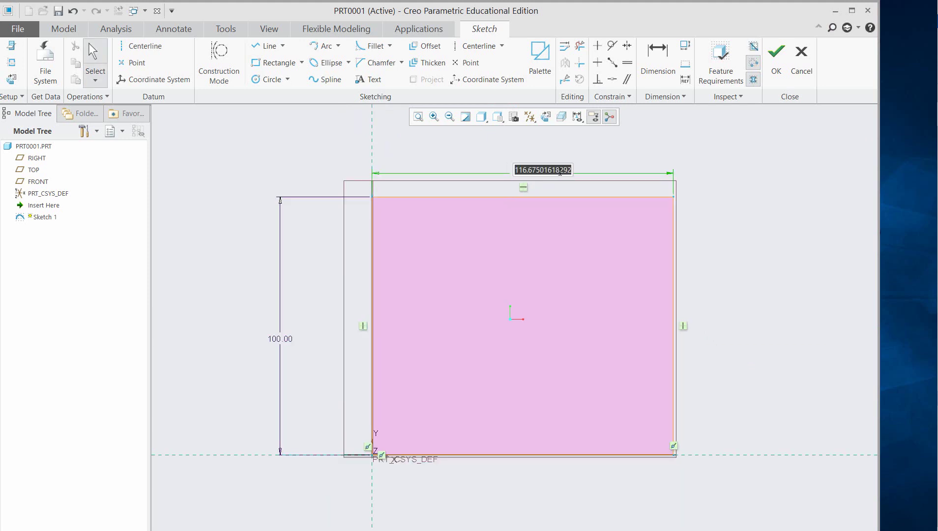
type("60")
key("Return")
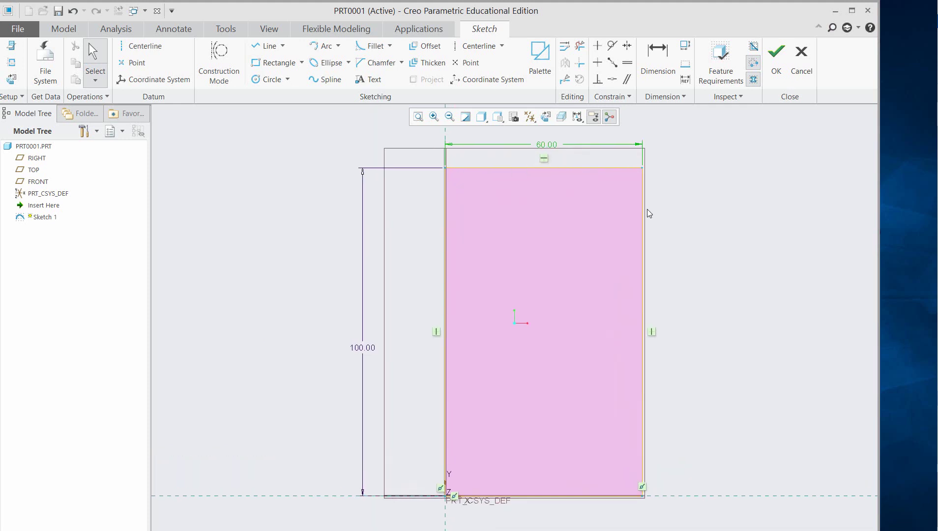
Step: Round the rectangle's upper-left corner with a Circular fillet of about 6 radius
scroll(689, 227, "up", 2)
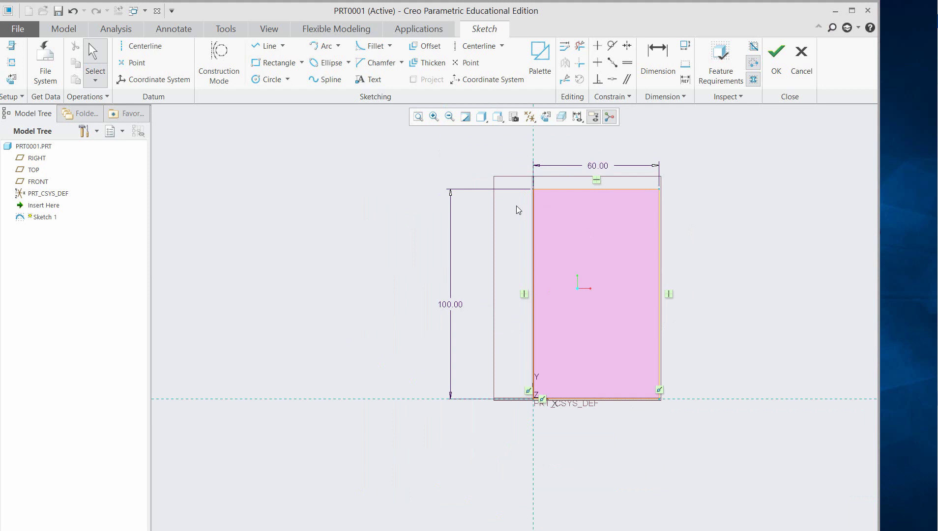
left_click(434, 116)
mouse_move(380, 154)
left_mouse_down()
mouse_move(445, 155)
mouse_move(736, 437)
left_mouse_up()
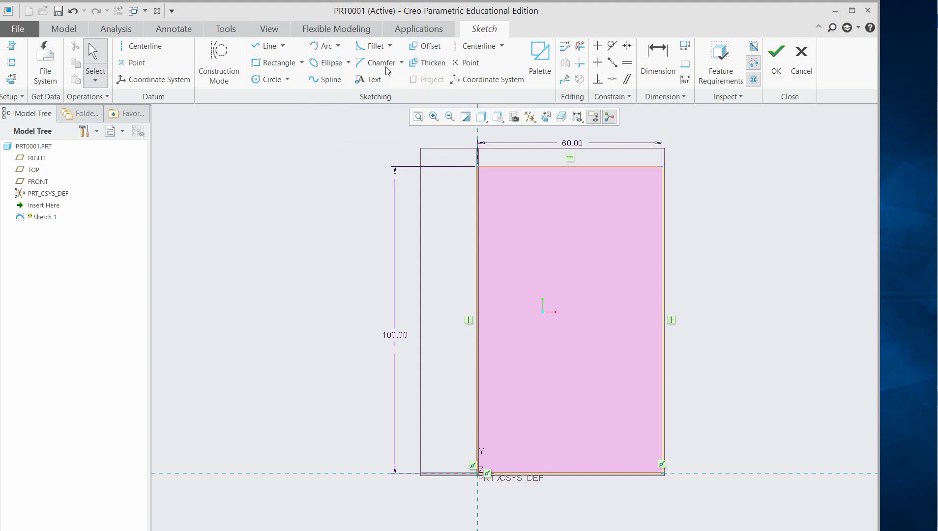
left_click(390, 46)
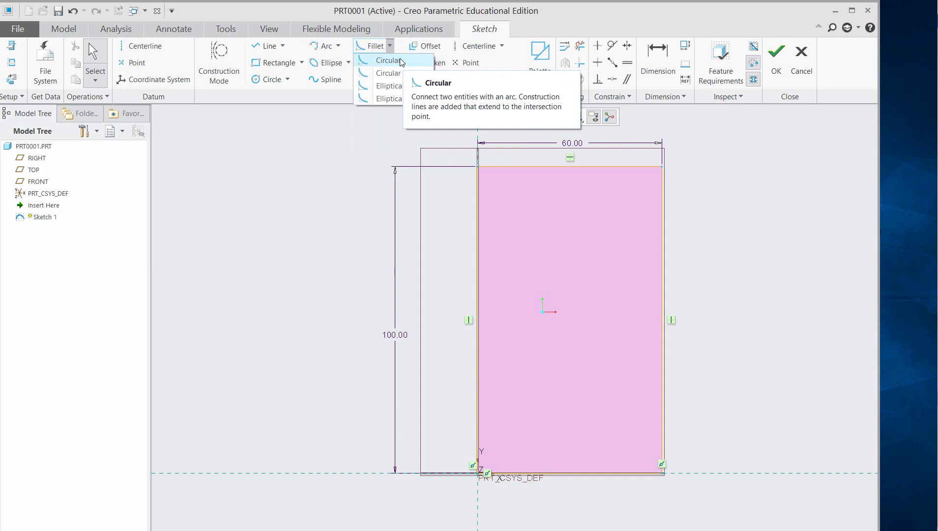
left_click(402, 61)
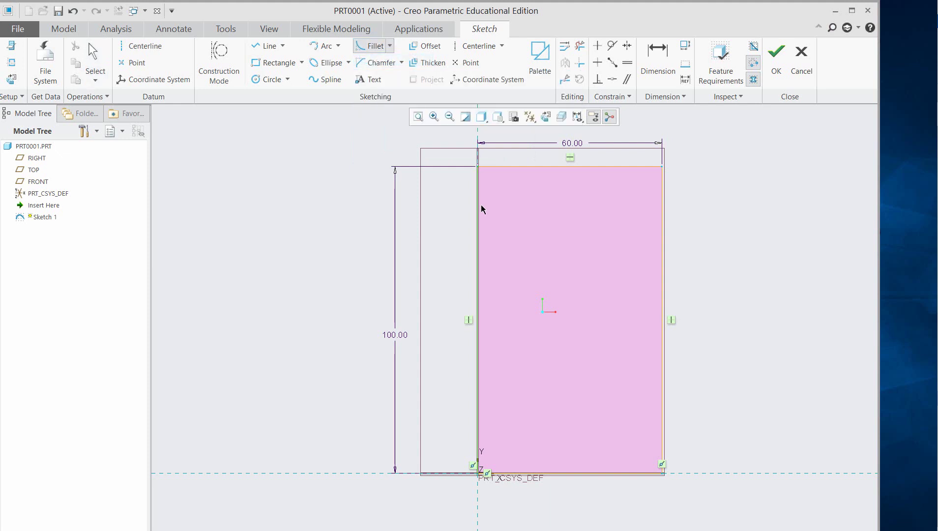
left_click(497, 166)
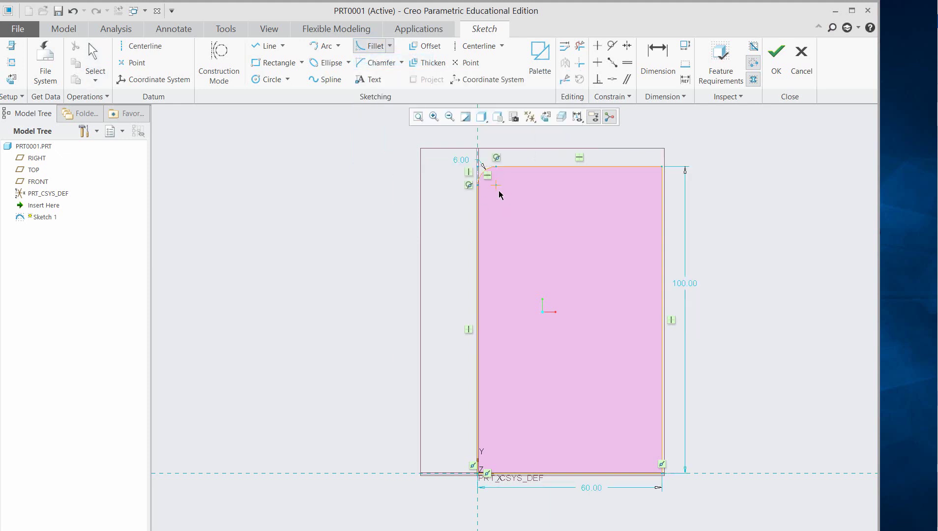
left_click(433, 117)
left_click_drag(436, 142, 541, 206)
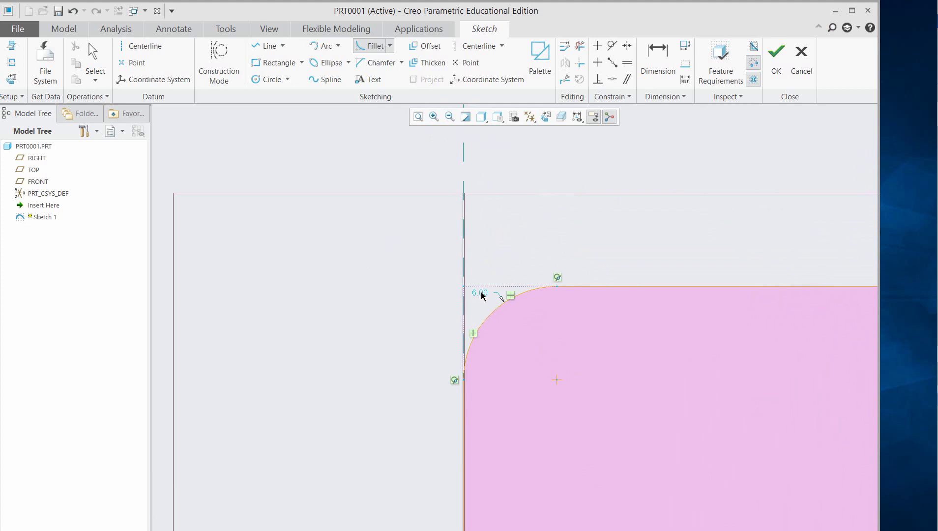
middle_click(375, 240)
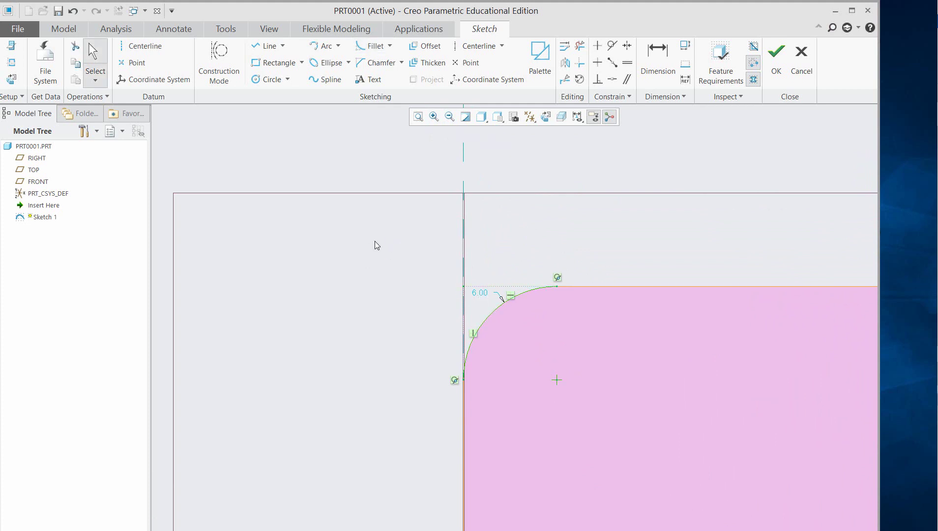
Step: Set the upper-left fillet's radius to 20 and place its dimension outside the profile
double_click(483, 294)
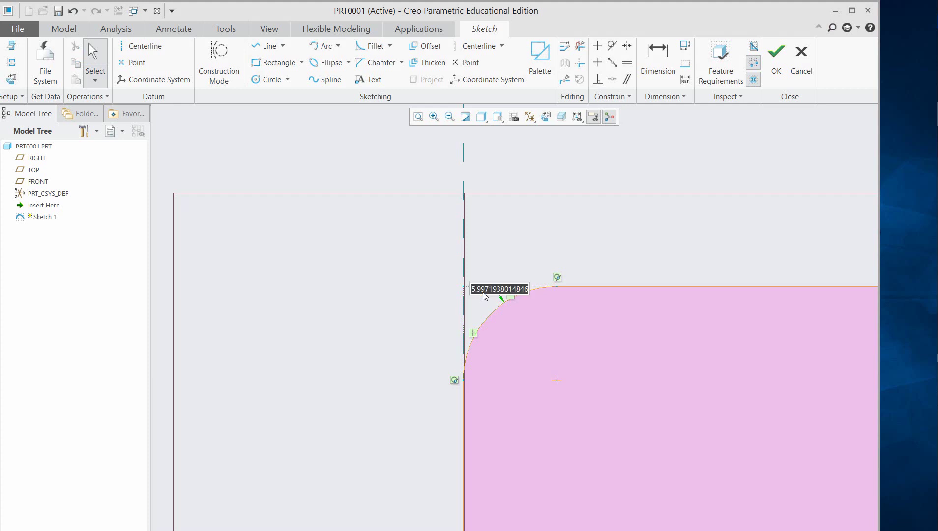
type("20")
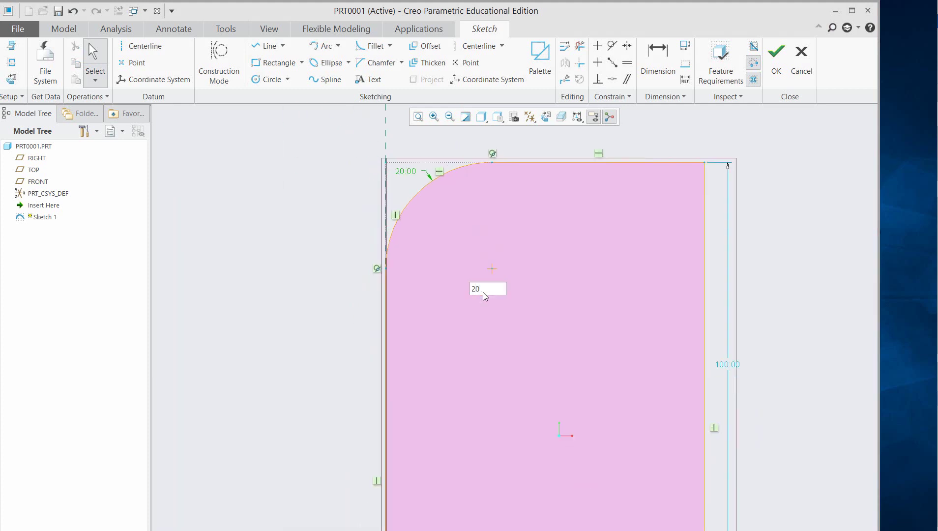
key("Return")
left_click_drag(412, 153, 373, 149)
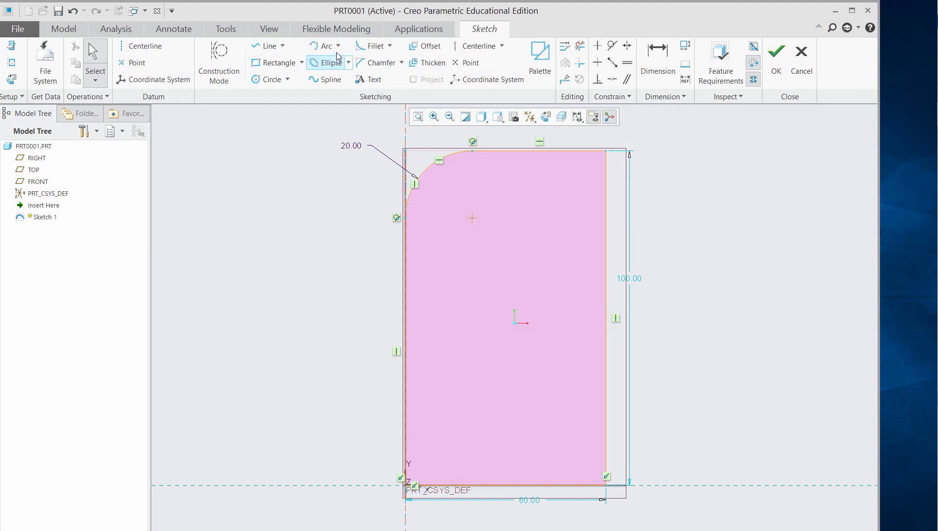
Step: Round the rectangle's upper-right corner with a Circular Trim fillet of about 3 radius
left_click(391, 47)
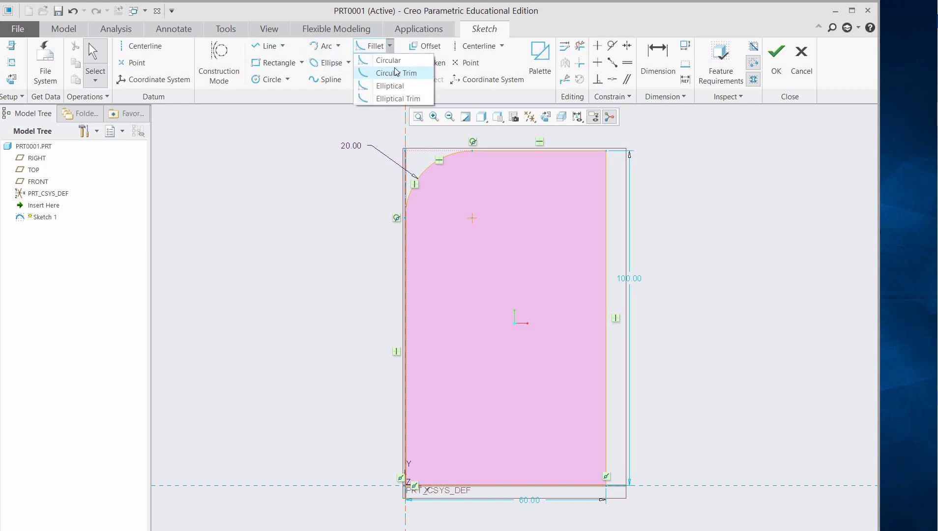
left_click(388, 69)
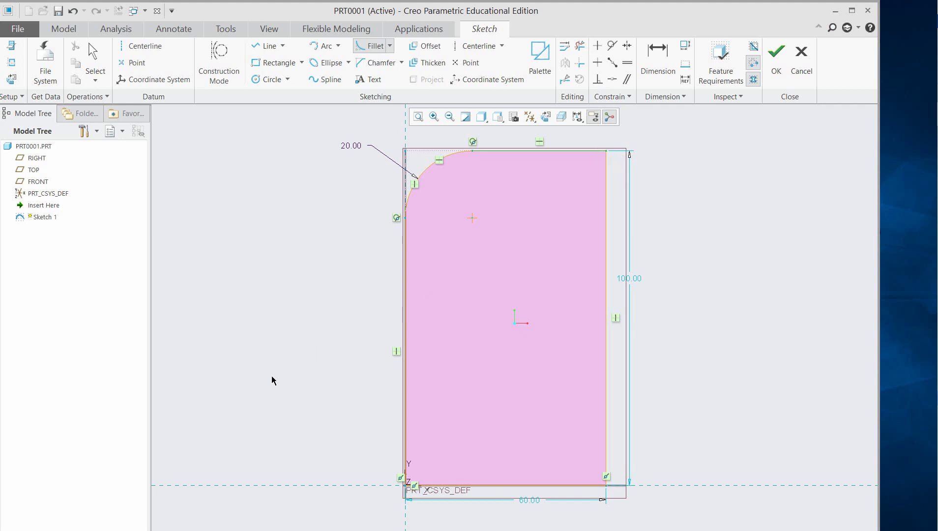
left_click(608, 178)
left_click(597, 151)
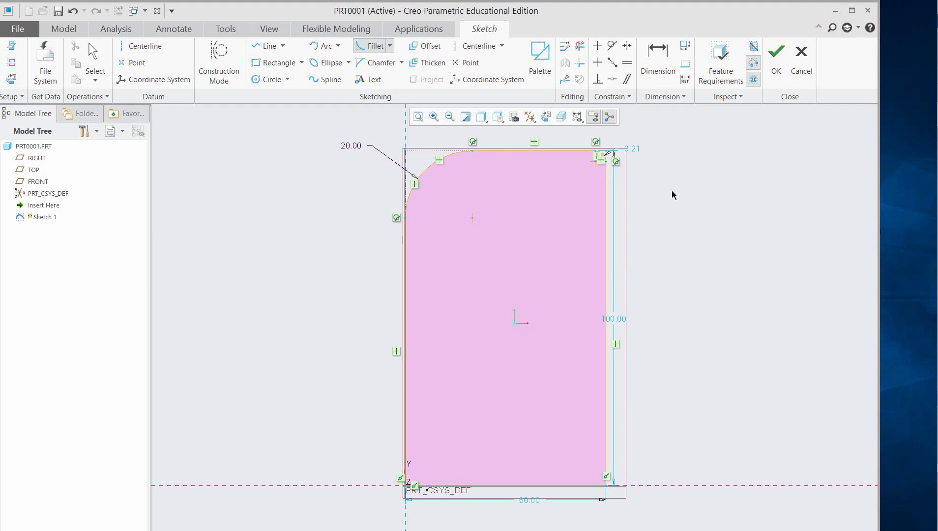
scroll(683, 183, "down", 1)
scroll(632, 157, "up", 2)
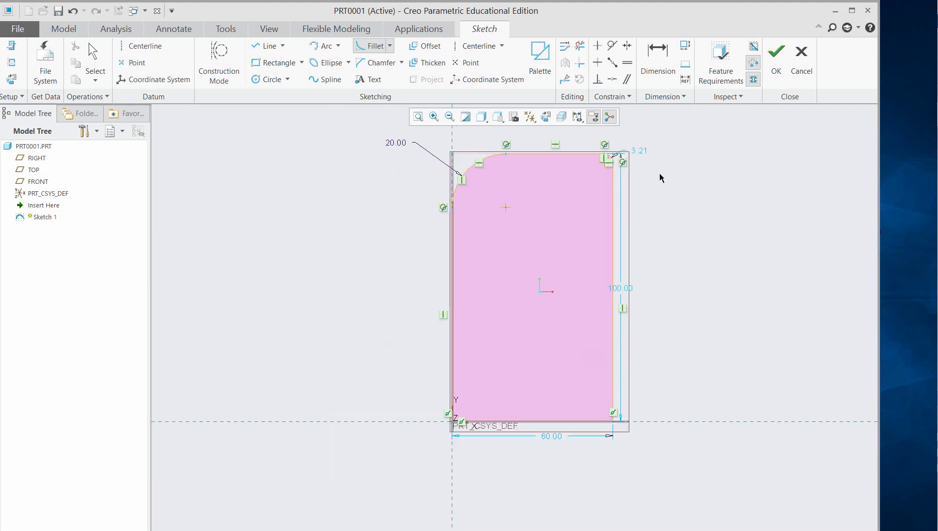
Step: Set the radius of the rectangle's upper-right fillet to 30
middle_click(687, 170)
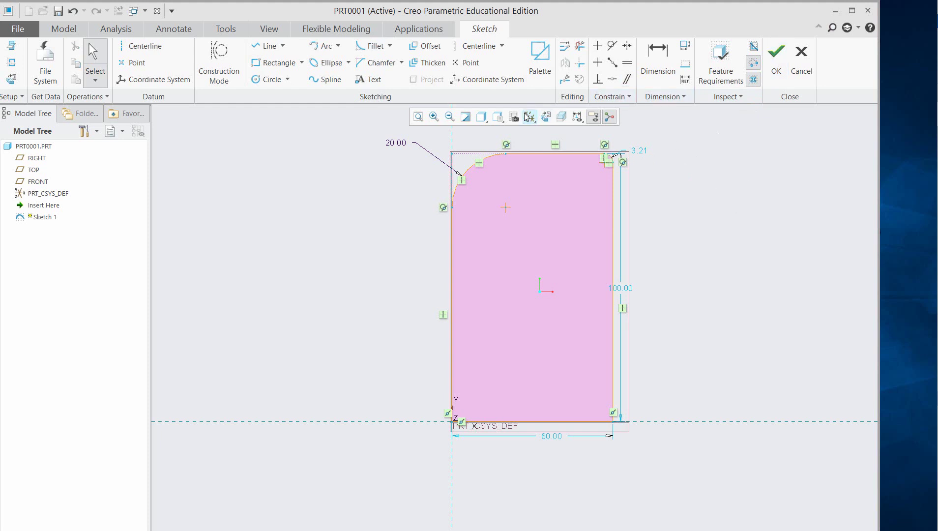
left_click(434, 116)
mouse_move(587, 135)
left_mouse_down()
mouse_move(672, 200)
mouse_move(669, 219)
left_mouse_up()
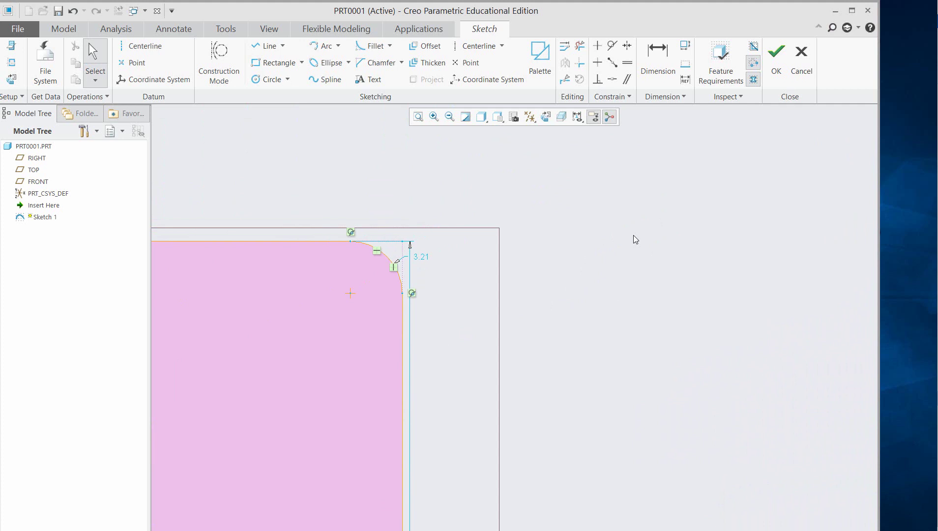
double_click(422, 258)
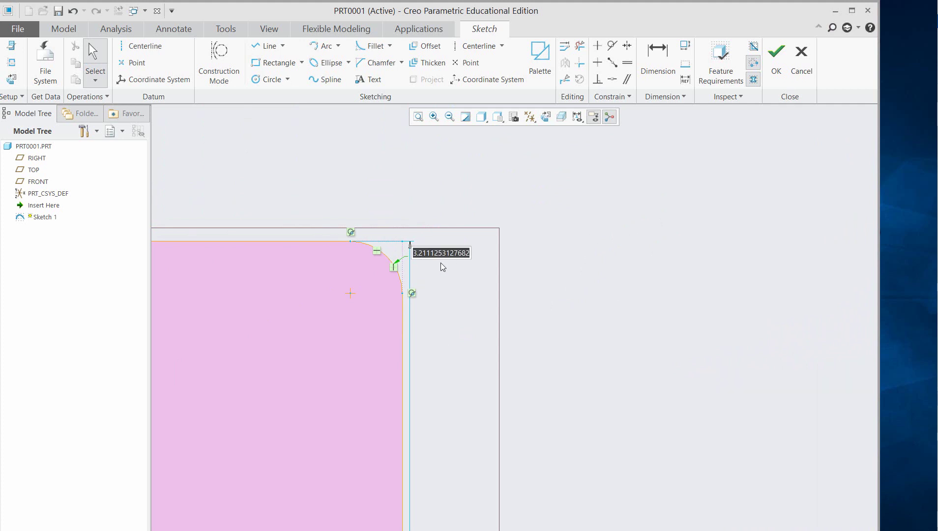
type("30")
key("Return")
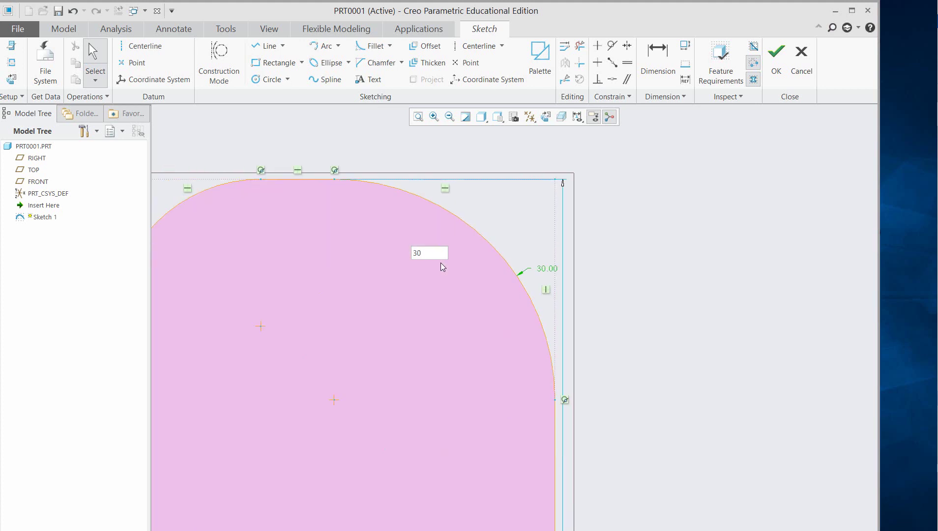
Step: Place both fillet radius dimensions outside the profile and accept the sketch
left_click_drag(630, 189, 650, 168)
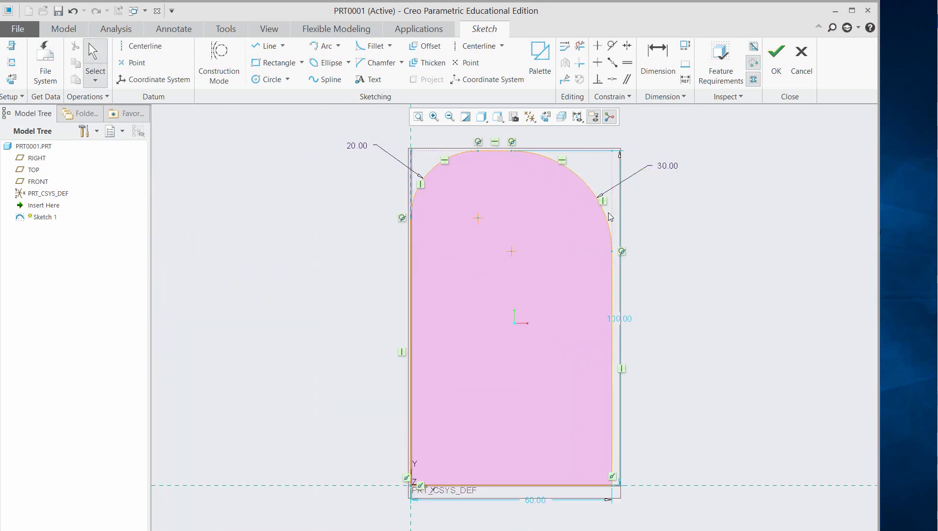
left_click_drag(367, 157, 364, 154)
left_click(775, 57)
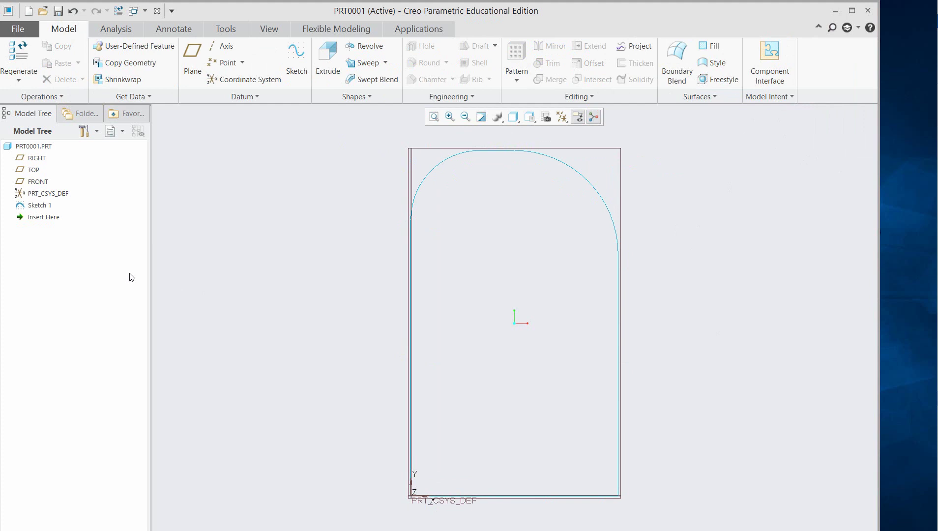
Step: Reopen Sketch 1 for editing with Edit Definition
left_click(37, 205)
right_click(37, 205)
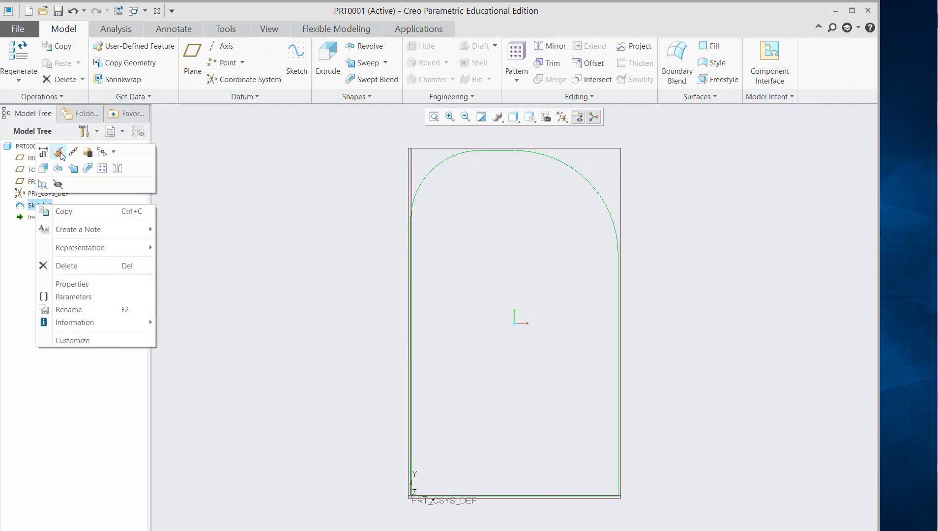
left_click(203, 216)
left_click(30, 201)
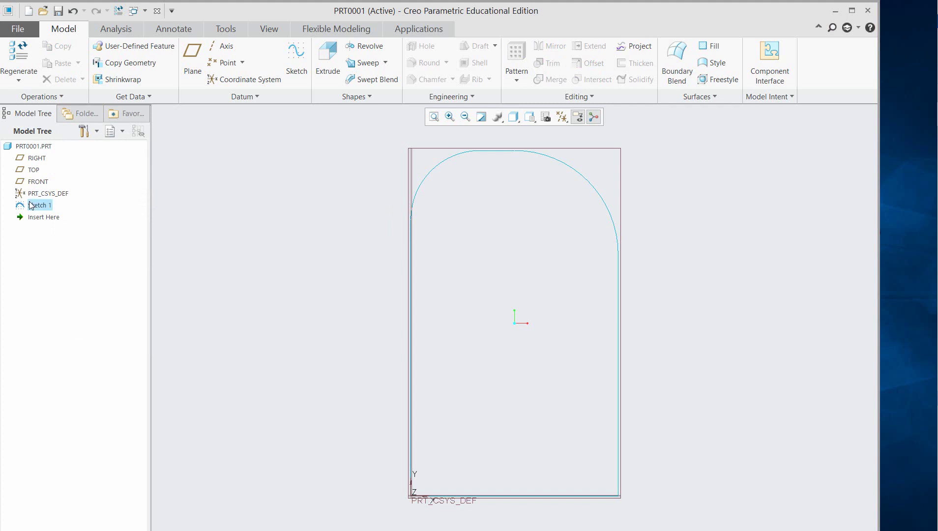
right_click(30, 201)
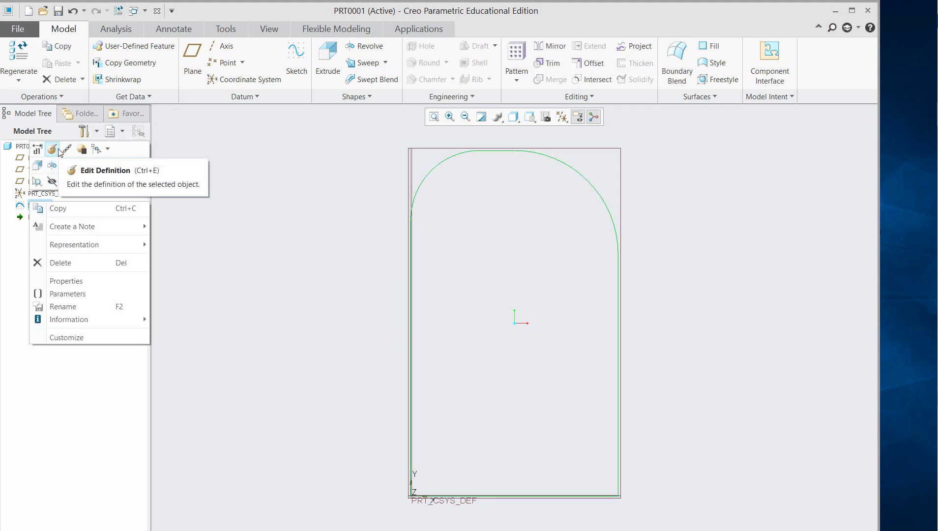
left_click(52, 149)
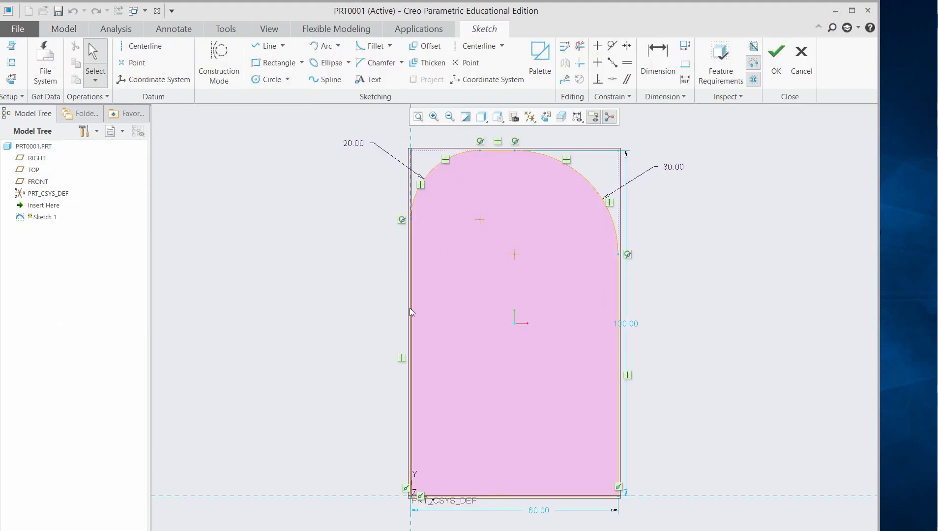
Step: Move the height and width dimensions farther away from the profile and accept the sketch
left_click_drag(629, 327, 719, 324)
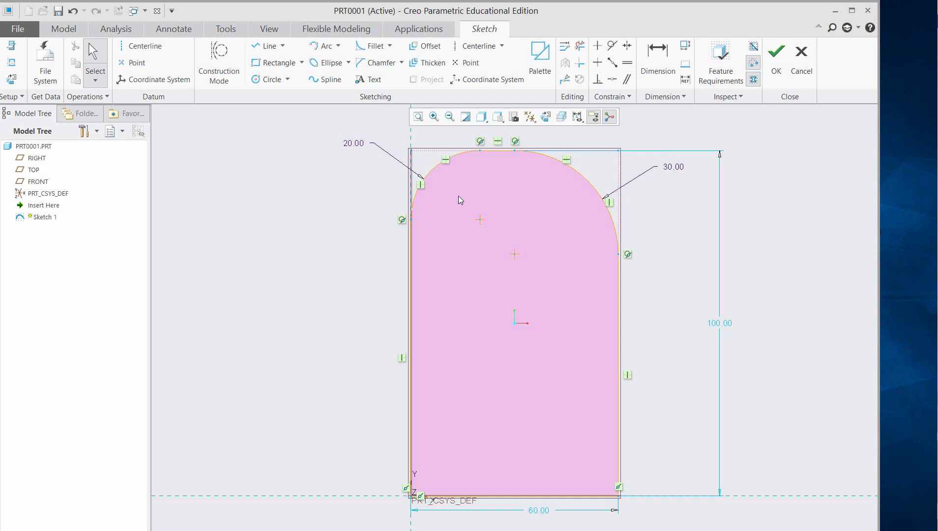
scroll(351, 378, "up", 3)
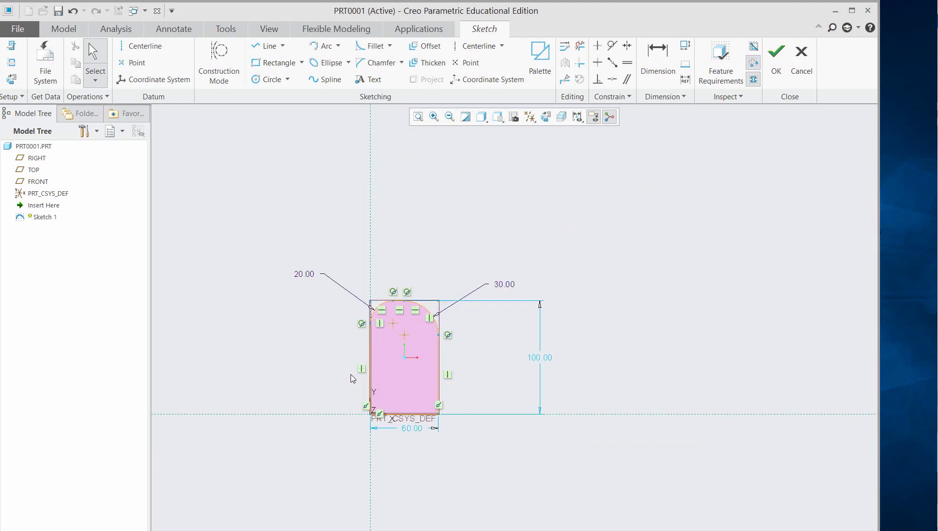
left_click_drag(413, 429, 413, 445)
left_click(776, 60)
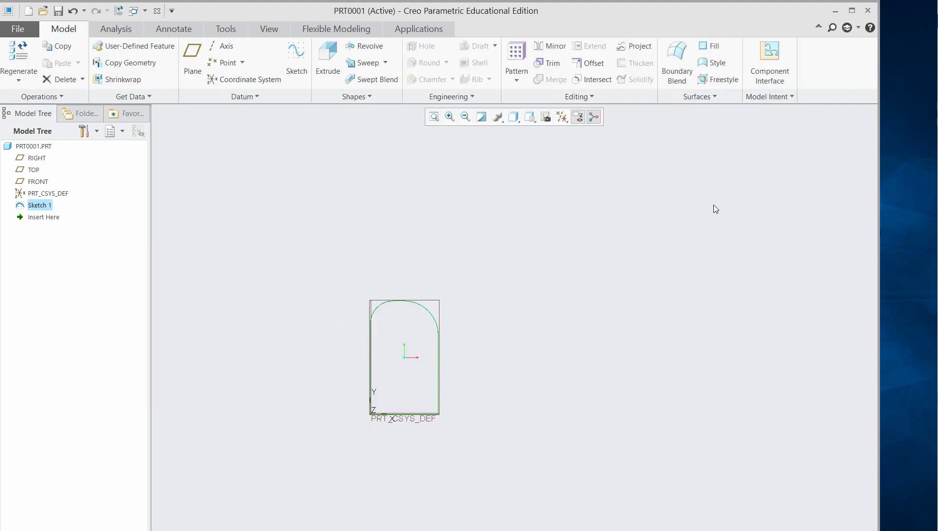
Step: Extrude Sketch 1 as a solid with a depth of 60
left_click(39, 205)
left_click(337, 57)
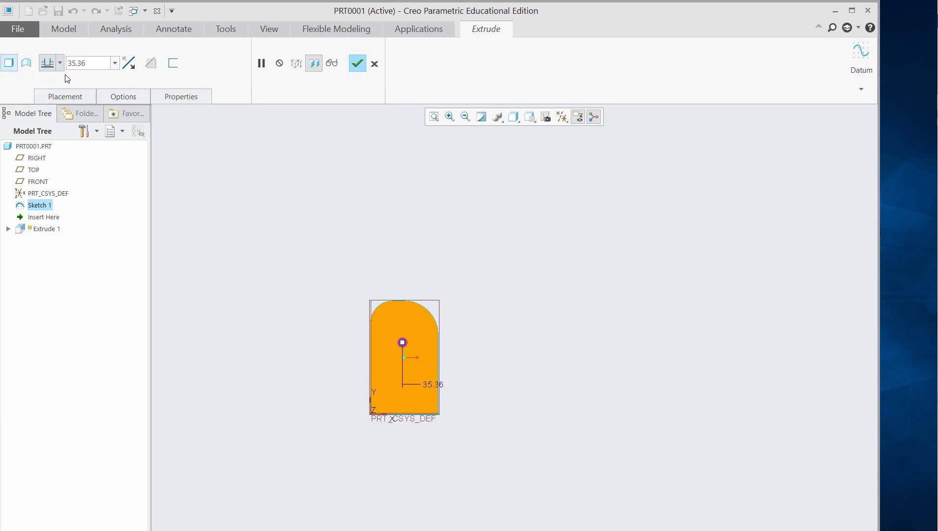
double_click(101, 64)
type("60")
key("Return")
Step: Flip the extrusion to the opposite side of the sketch plane and back to its original direction
middle_click_drag(396, 222, 361, 241)
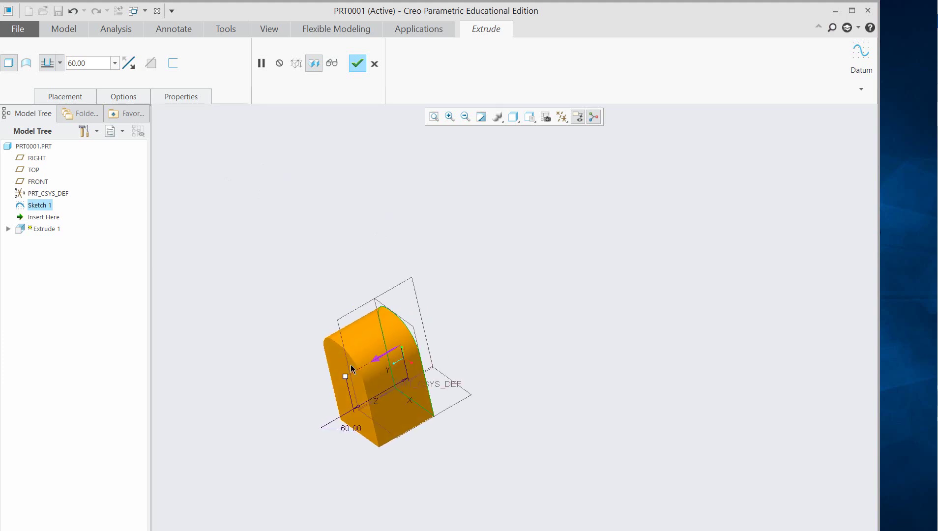
left_click(383, 361)
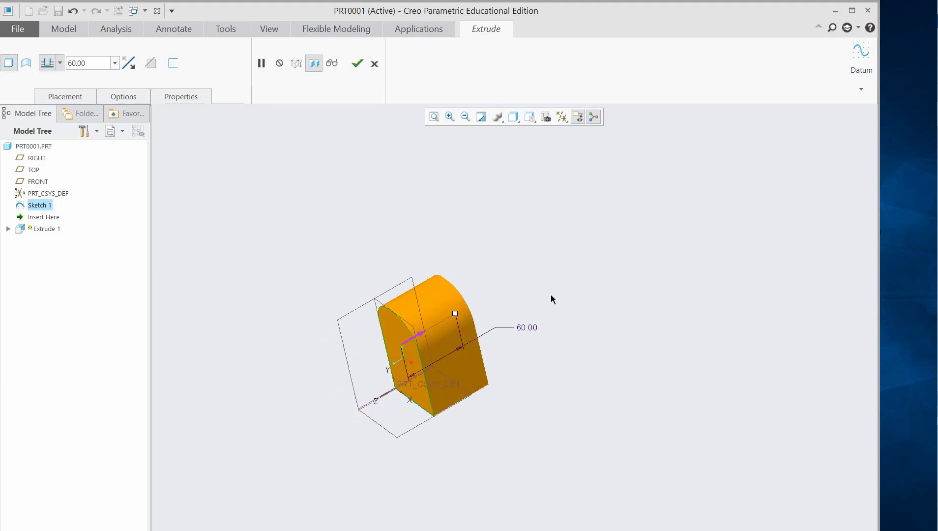
left_click(404, 344)
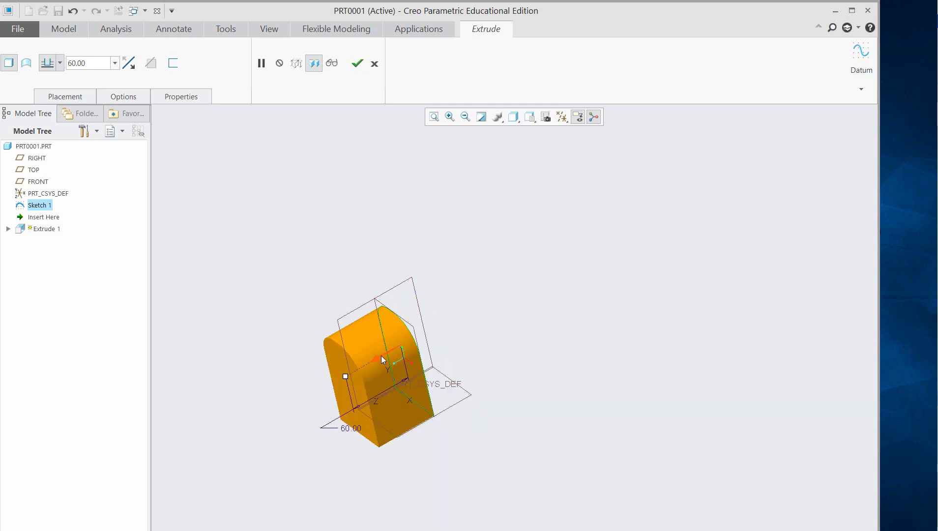
Step: Lengthen the extrusion to a blind depth of 200 and complete the feature
left_click_drag(347, 378, 254, 430)
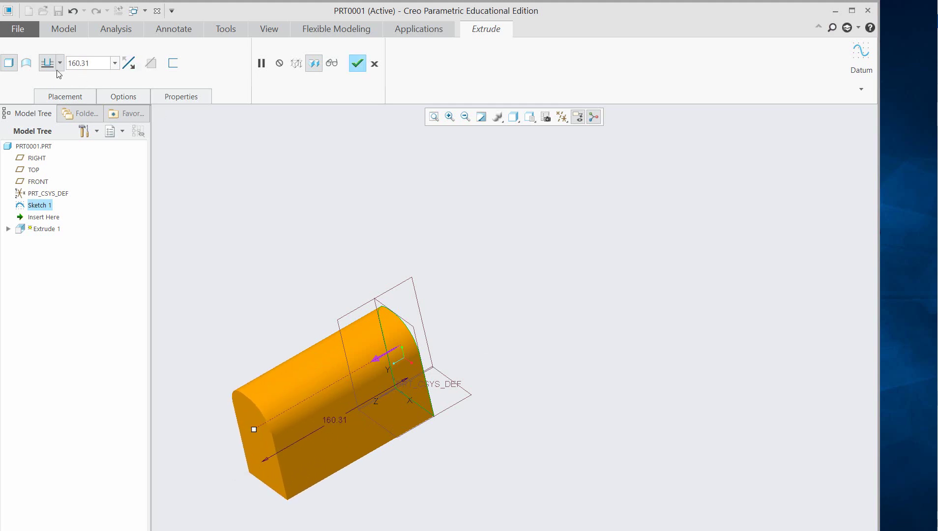
double_click(335, 420)
type("200")
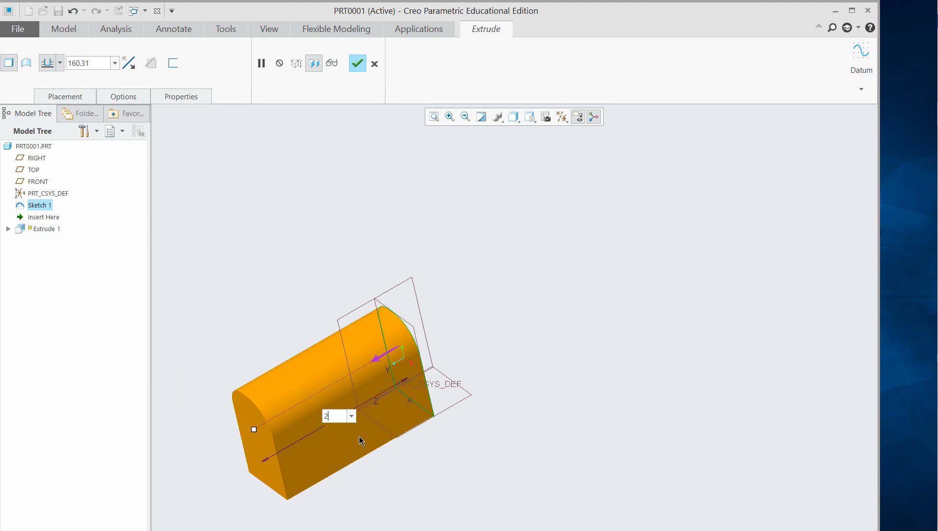
key("Return")
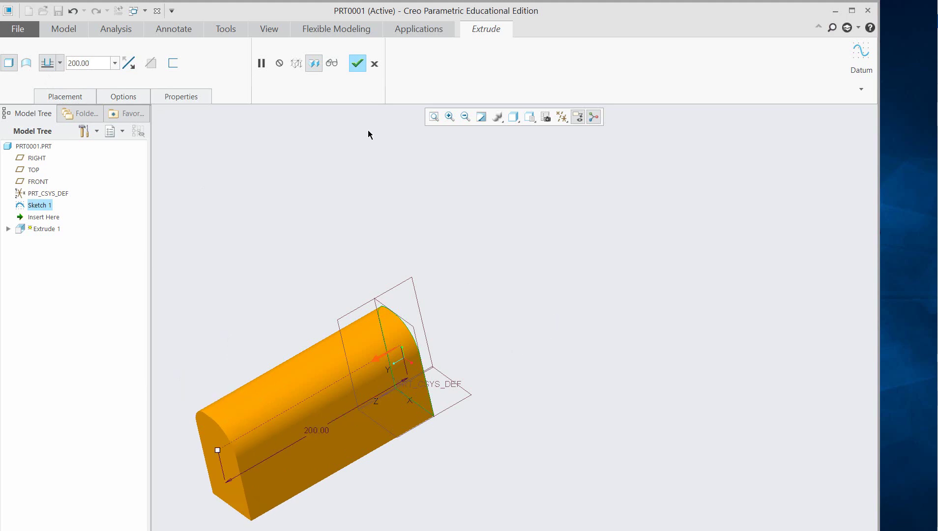
left_click(60, 63)
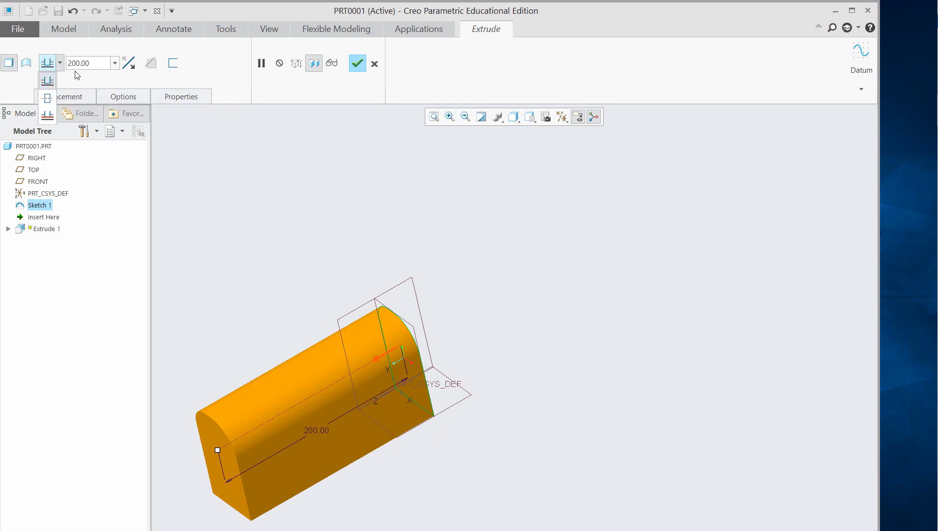
left_click(225, 81)
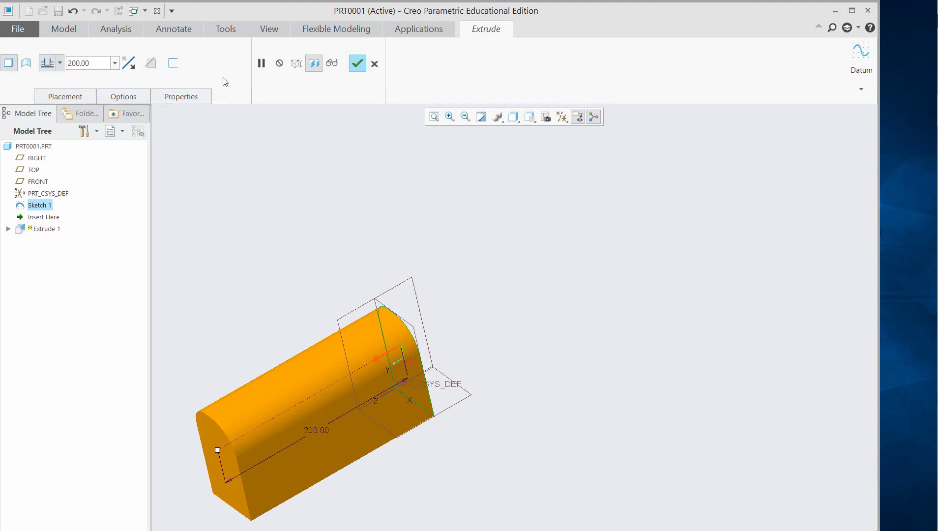
left_click(361, 68)
Step: Start a new sketch on the long flat side face below the 30 radius rounding
middle_click_drag(513, 285, 517, 209)
scroll(193, 343, "up", 3)
middle_click_drag(193, 343, 361, 265, "shift")
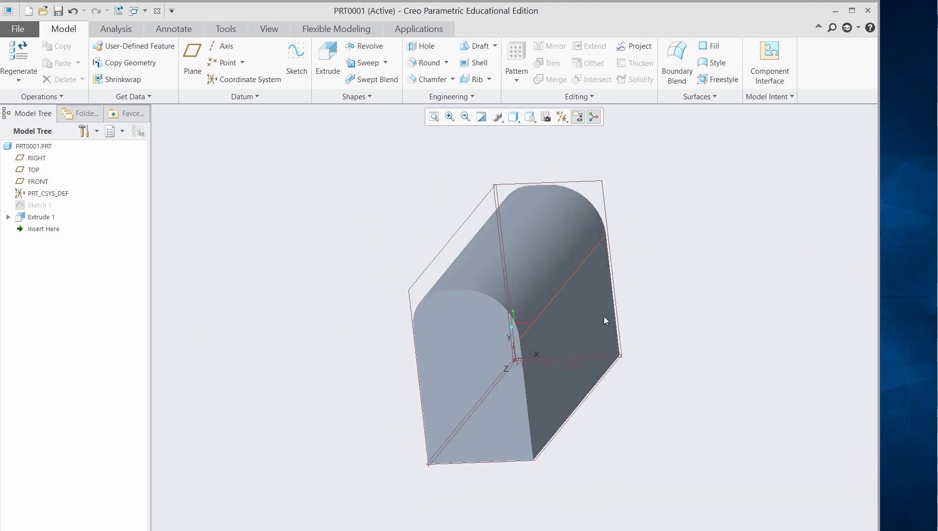
left_click(593, 330)
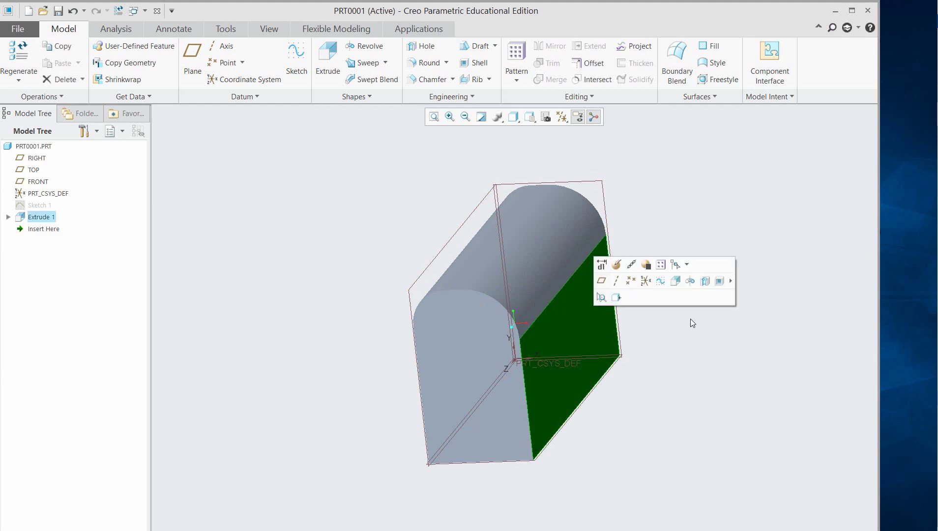
middle_click_drag(708, 393, 674, 416)
left_click(449, 116)
left_click_drag(277, 131, 770, 493)
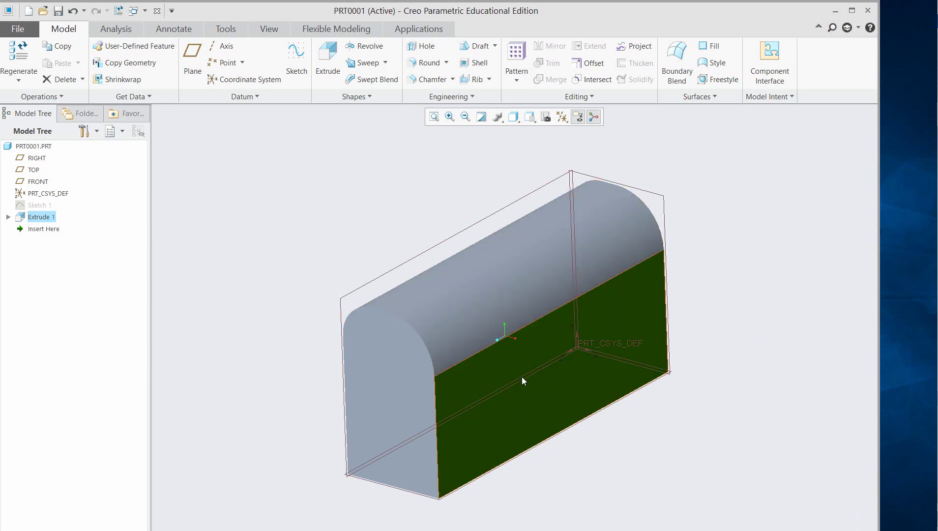
left_click(735, 283)
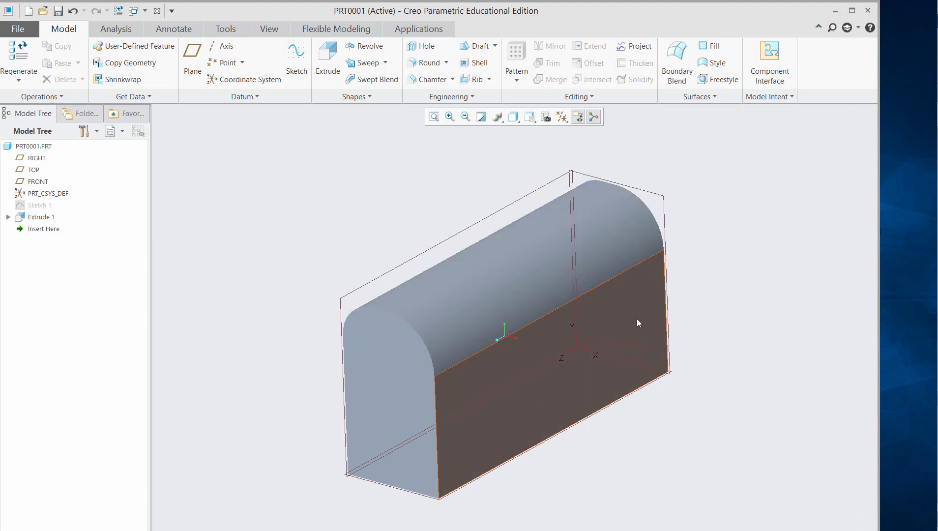
left_click(588, 388)
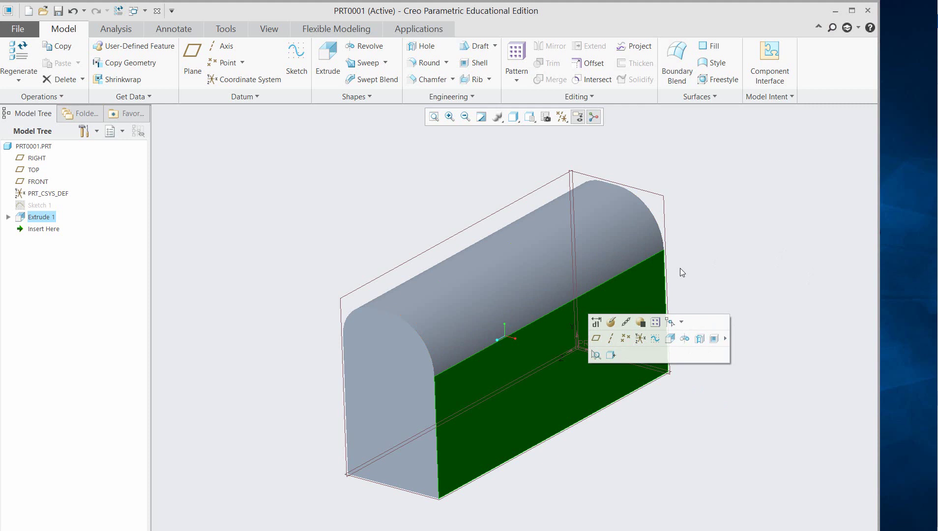
left_click(297, 56)
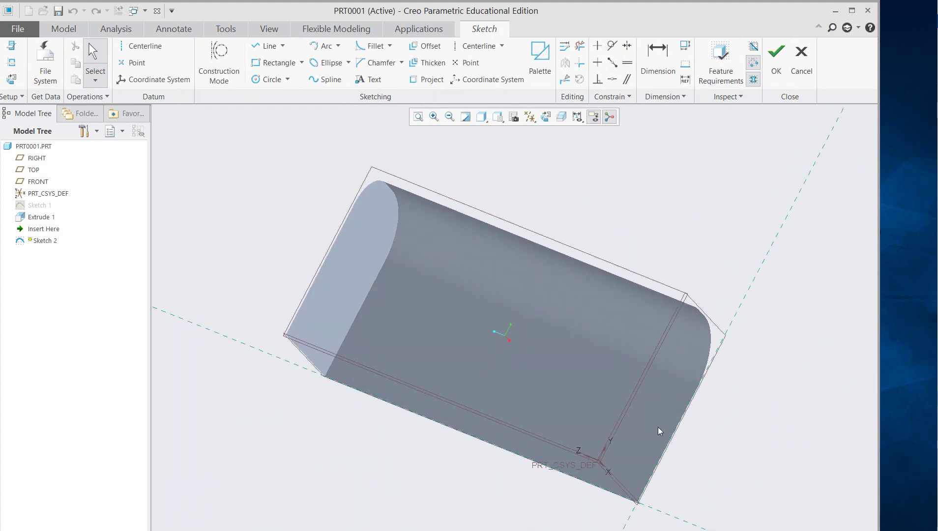
Step: Orient the view parallel to the side-face sketch plane
mouse_move(717, 432)
middle_mouse_down()
mouse_move(695, 404)
mouse_move(729, 446)
mouse_move(705, 448)
mouse_move(713, 459)
mouse_move(708, 415)
middle_mouse_up()
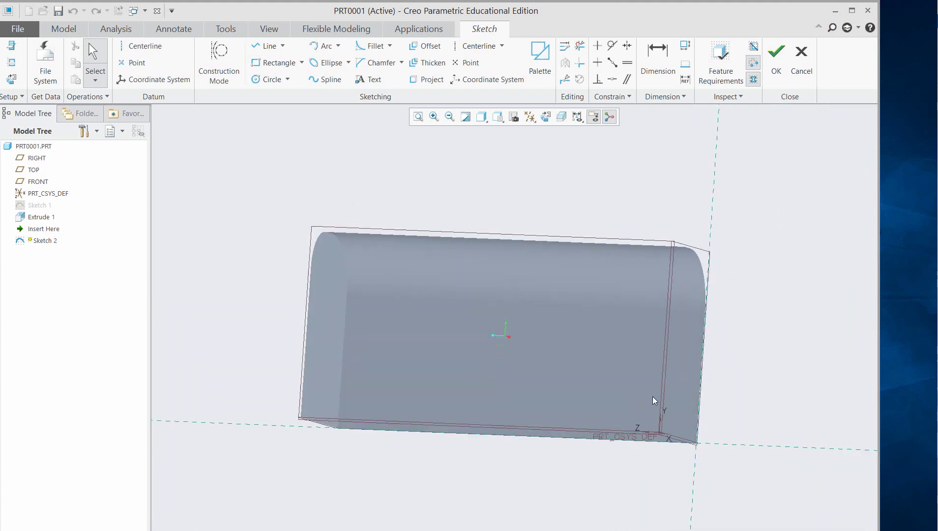
middle_click_drag(761, 369, 787, 345)
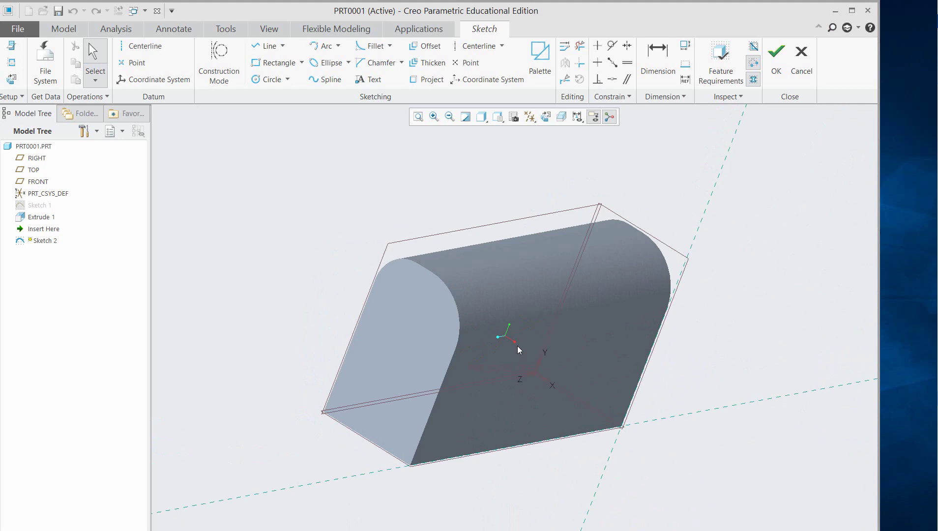
middle_click_drag(737, 484, 697, 452)
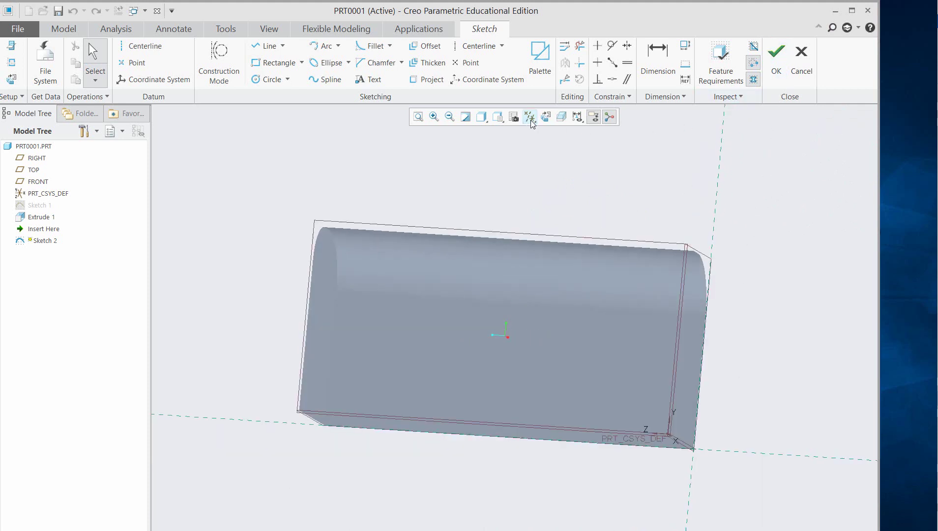
left_click(550, 120)
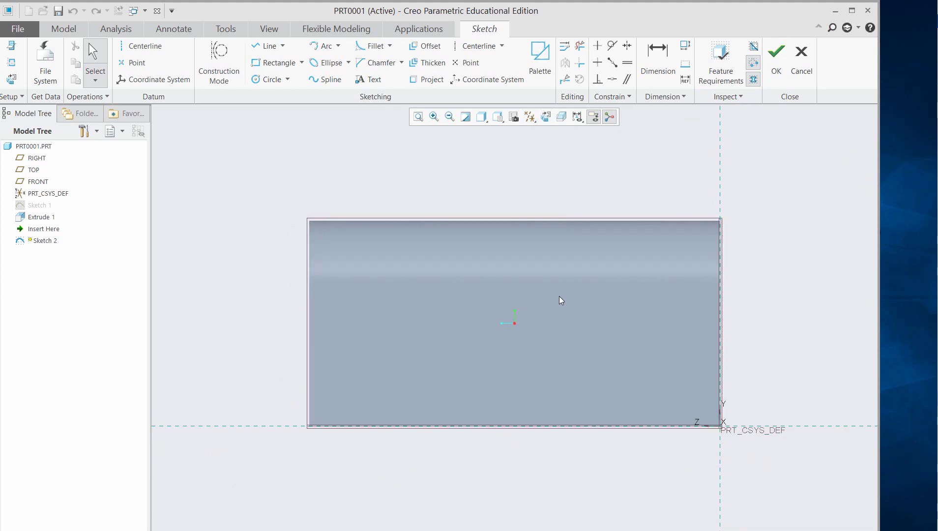
Step: Draw a vertical line near the face's left end, from the body's upper edge down about two thirds of its height
left_click(283, 45)
left_click(288, 60)
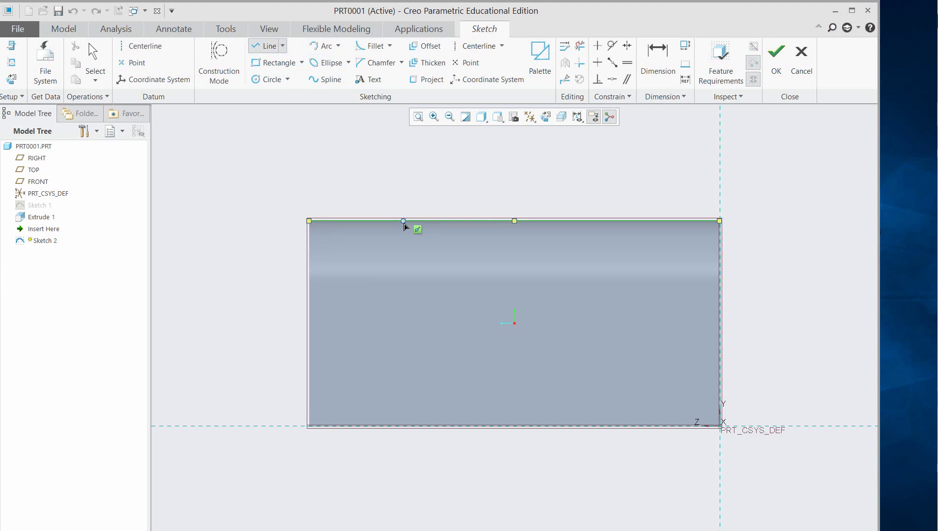
left_click(405, 223)
left_click(404, 356)
middle_click(436, 317)
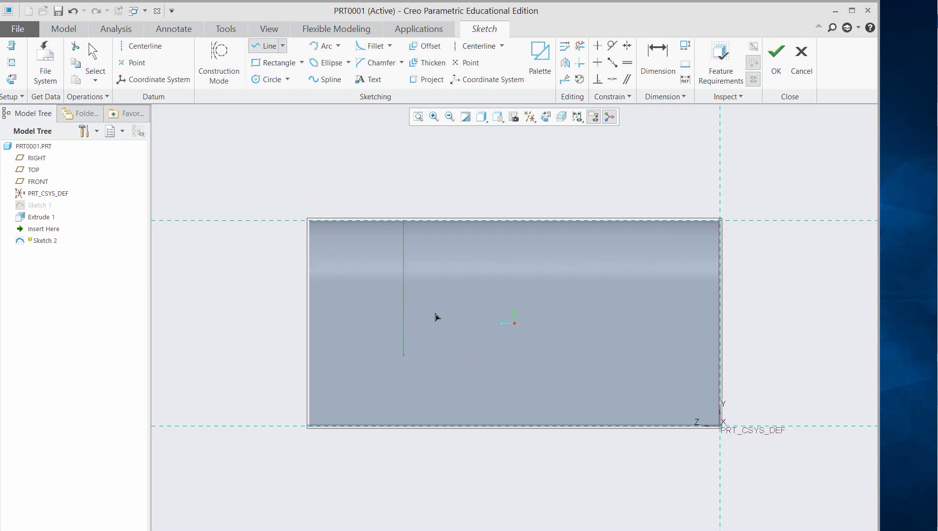
Step: Draw a three-point arc of about 50 radius from the vertical line's lower end to a level point on the right, bulging downward
left_click(339, 49)
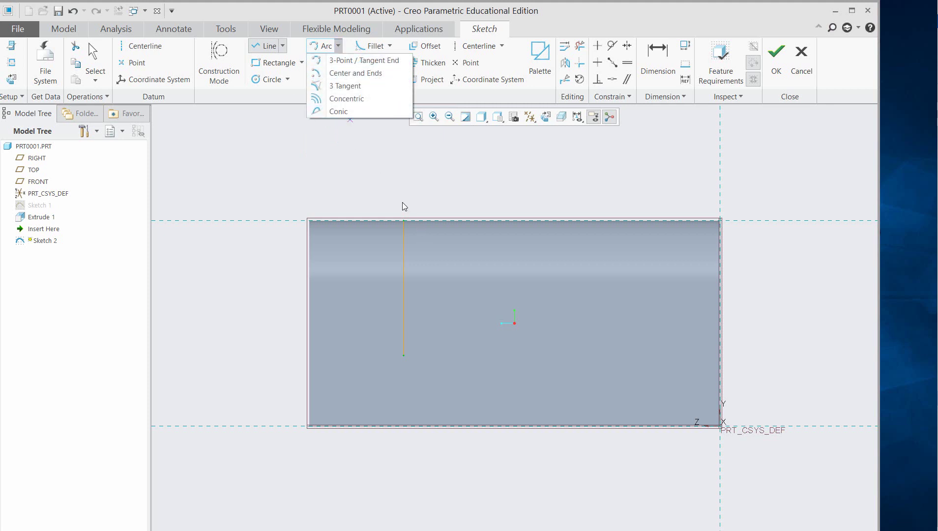
left_click(364, 60)
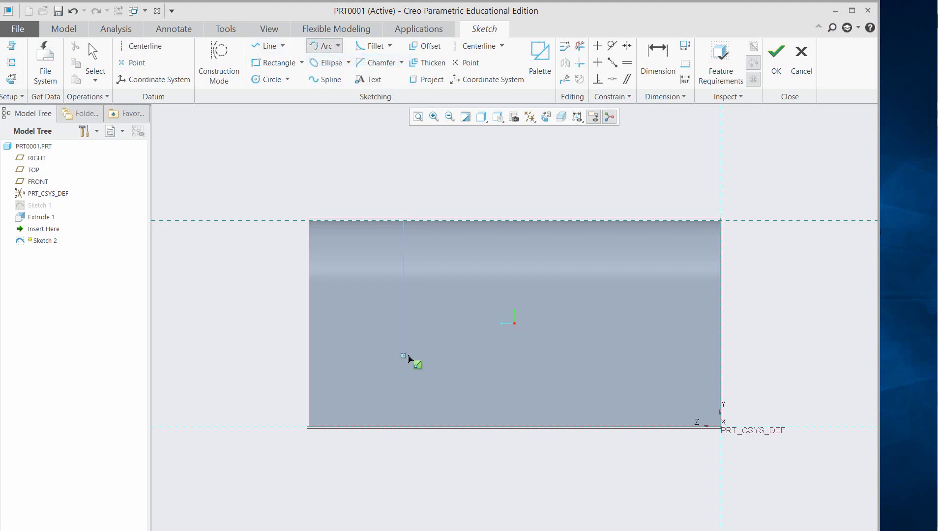
left_click(404, 356)
left_click(588, 367)
left_click(477, 414)
middle_click(760, 301)
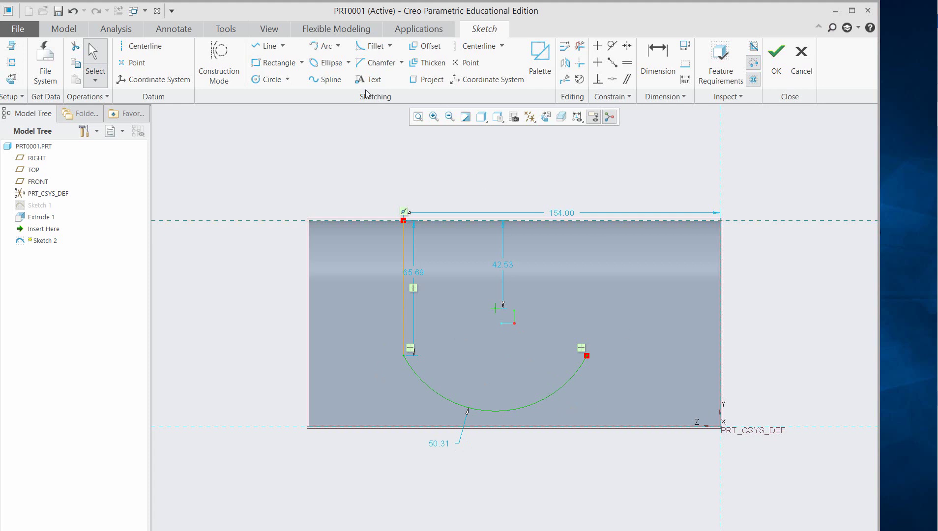
Step: Draw a second vertical line from the arc's right end up to the body's upper edge
left_click(283, 48)
left_click(288, 60)
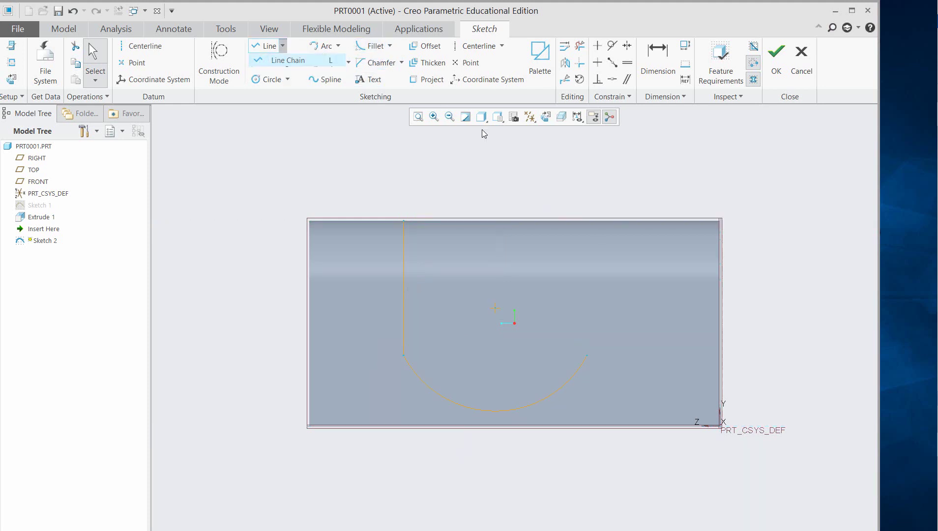
left_click(587, 355)
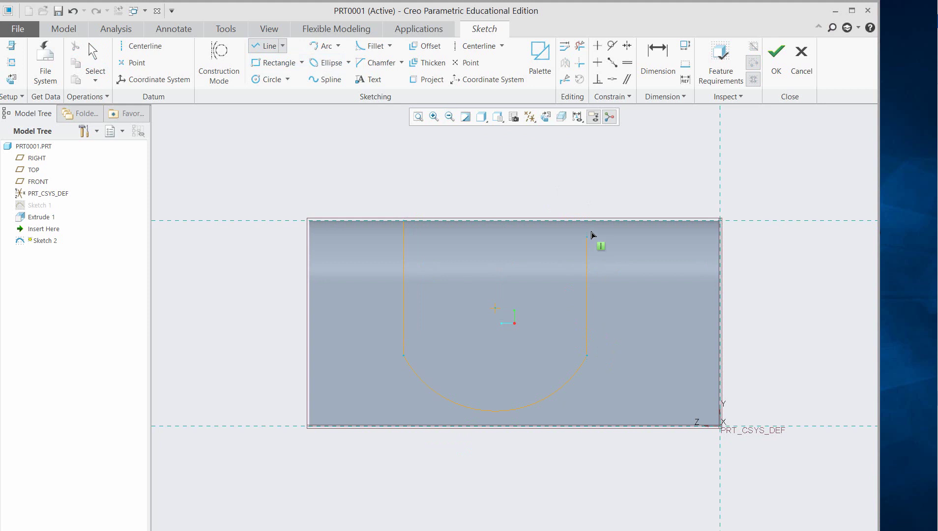
left_click(587, 221)
middle_click(777, 268)
middle_click(779, 266)
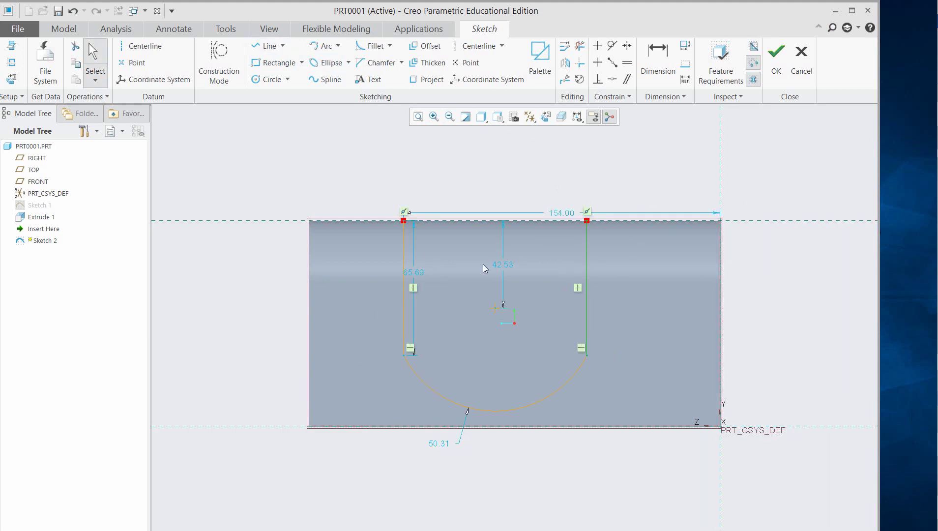
Step: Set the left line's length to 50, the arc centre's depth below the upper edge to 40, and the arc radius to 50
double_click(416, 276)
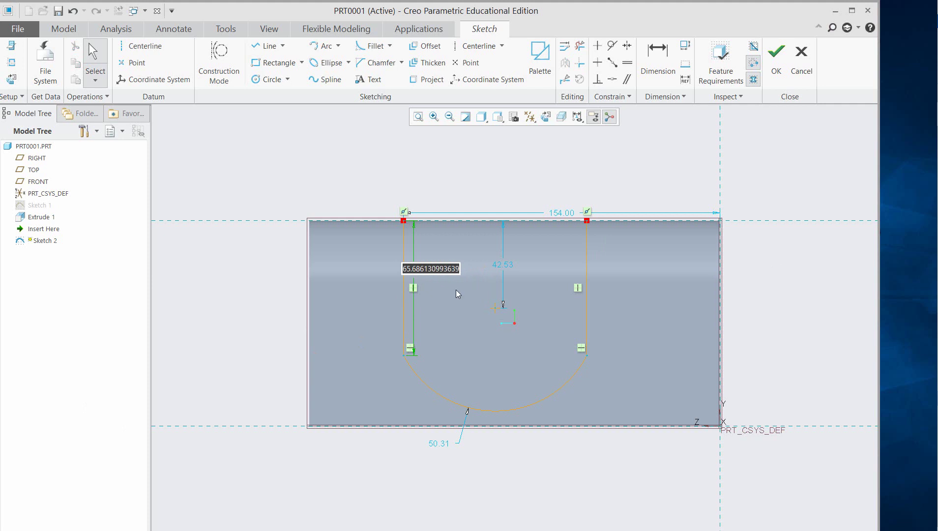
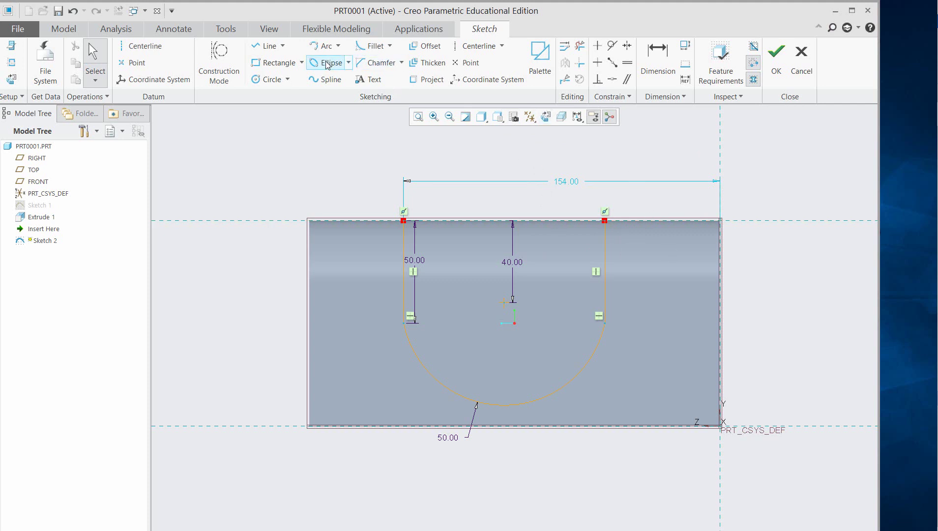
Step: Dimension the arc centre horizontally at 100 from the body's right end and place the dimension farther above the body
left_click(664, 55)
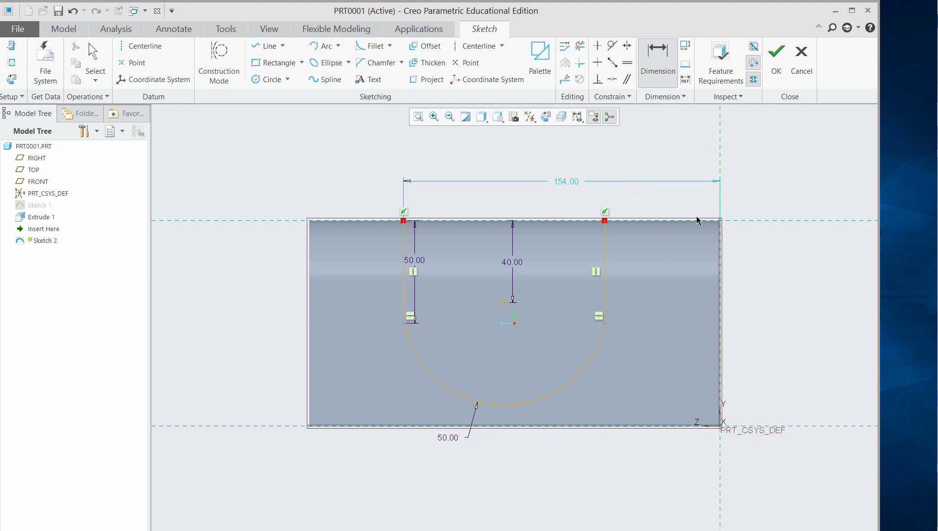
left_click(504, 303)
middle_click(554, 202)
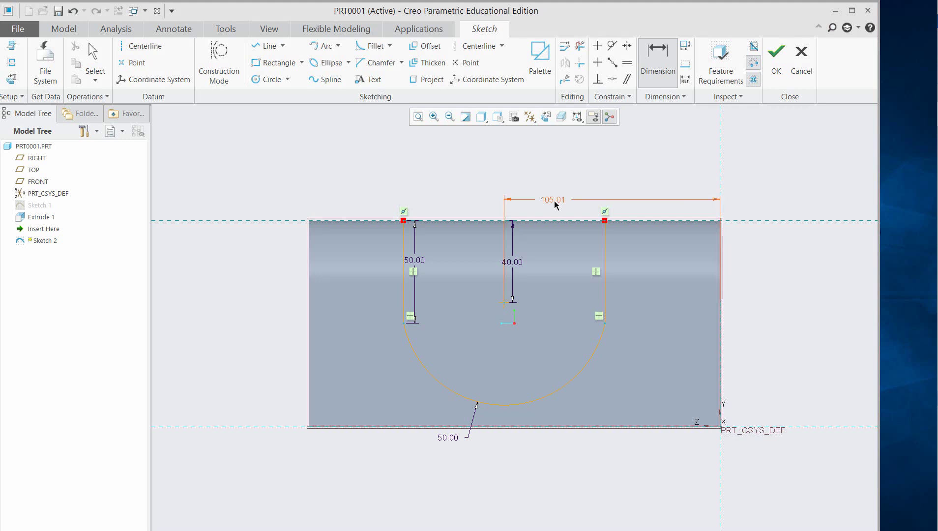
type("100")
key("Return")
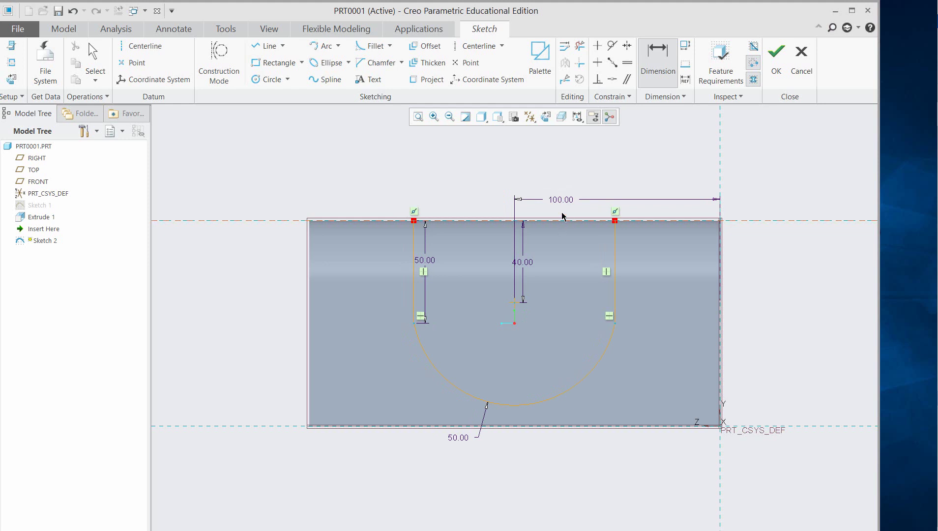
middle_click(663, 158)
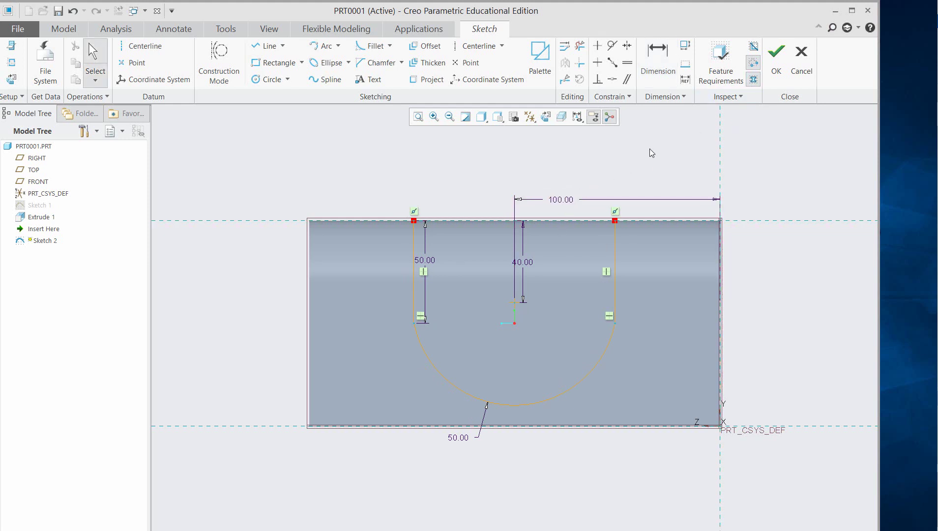
left_click_drag(550, 201, 599, 176)
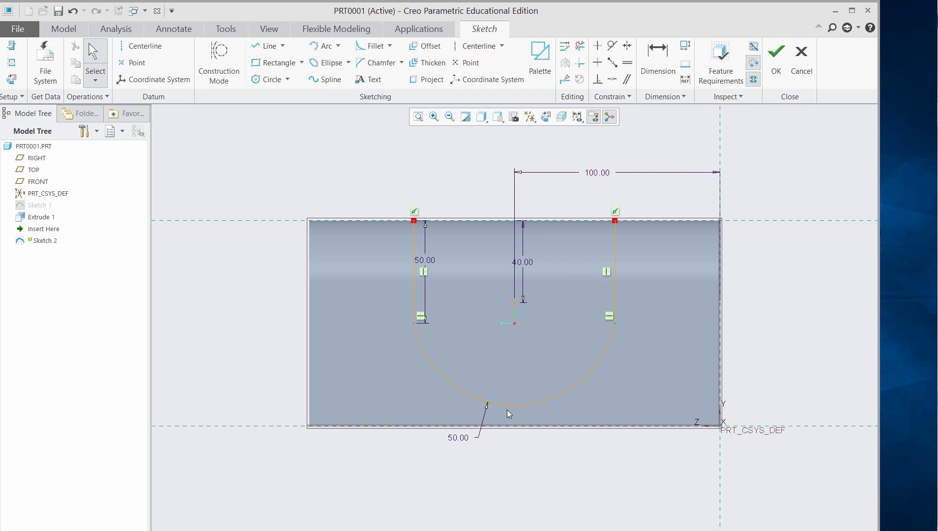
Step: Make the arc tangent to the left vertical line, deleting the line's conflicting 50 length dimension
left_click(434, 116)
left_click_drag(390, 295, 458, 364)
scroll(352, 371, "up", 3)
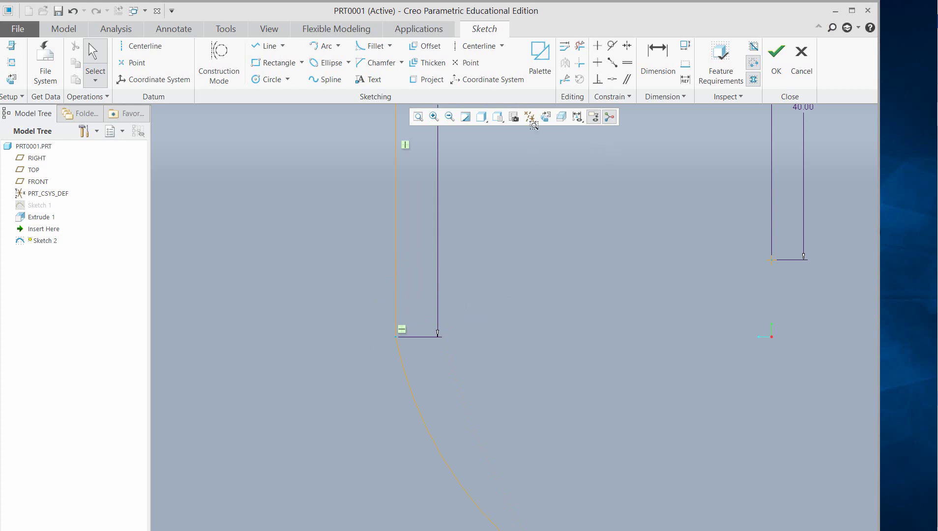
left_click(612, 45)
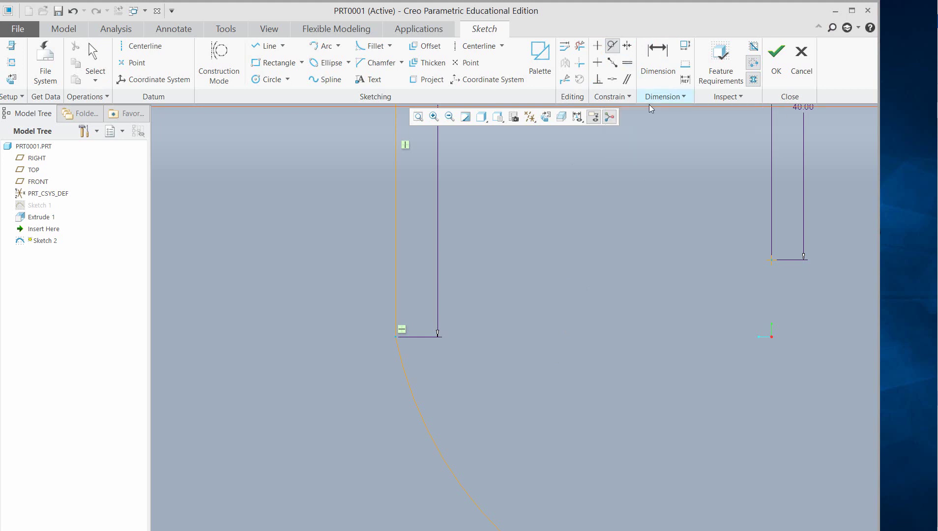
left_click(398, 306)
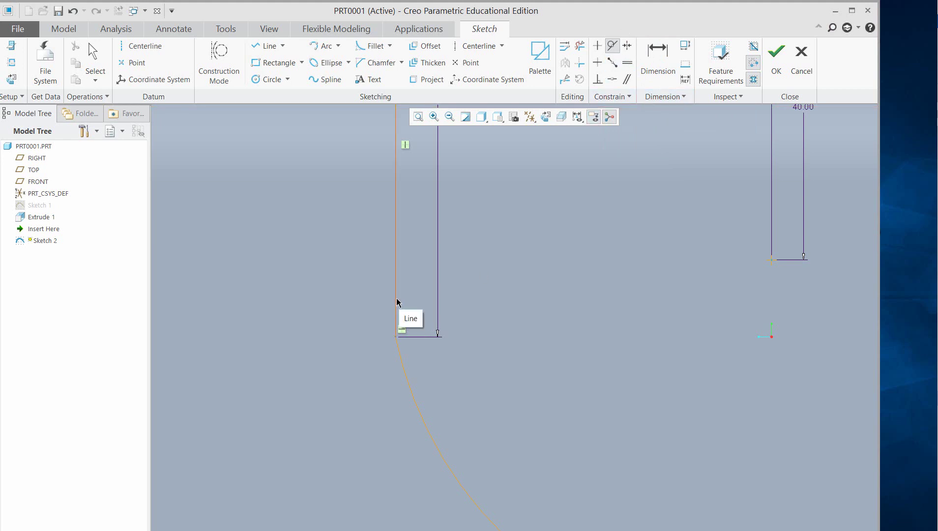
left_click(405, 369)
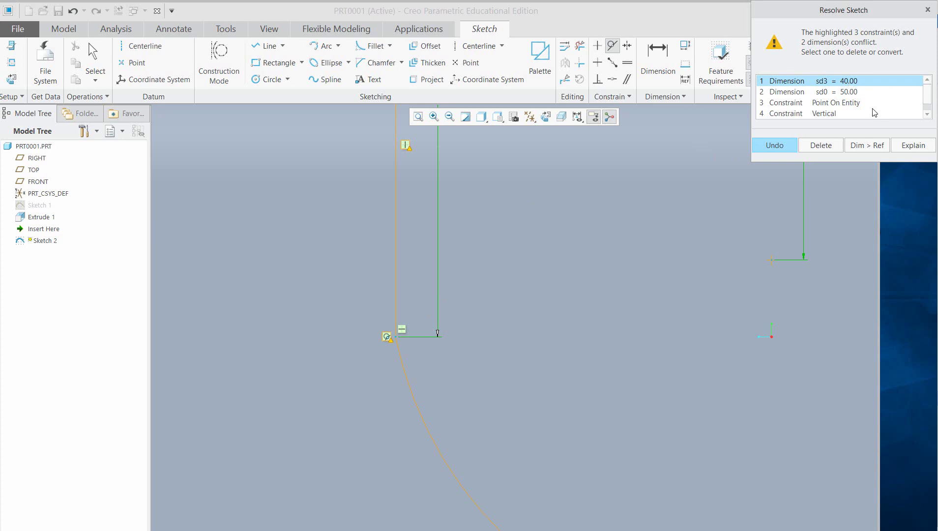
left_click(847, 93)
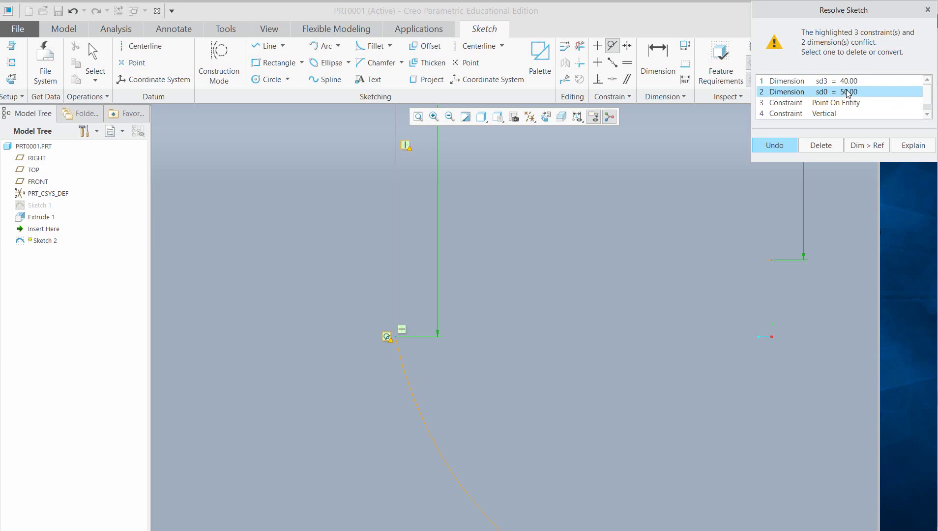
left_click(829, 149)
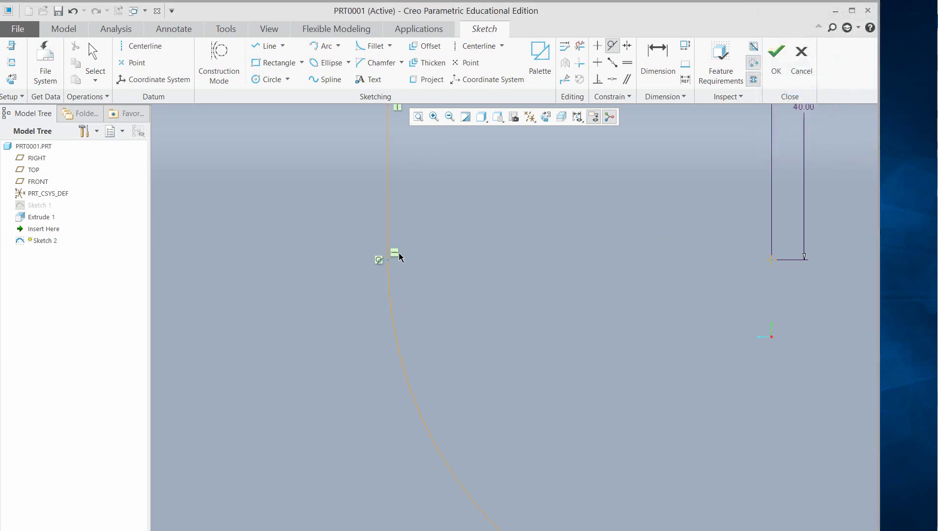
Step: Apply a tangent constraint between the right vertical line and the arc
scroll(488, 283, "up", 5)
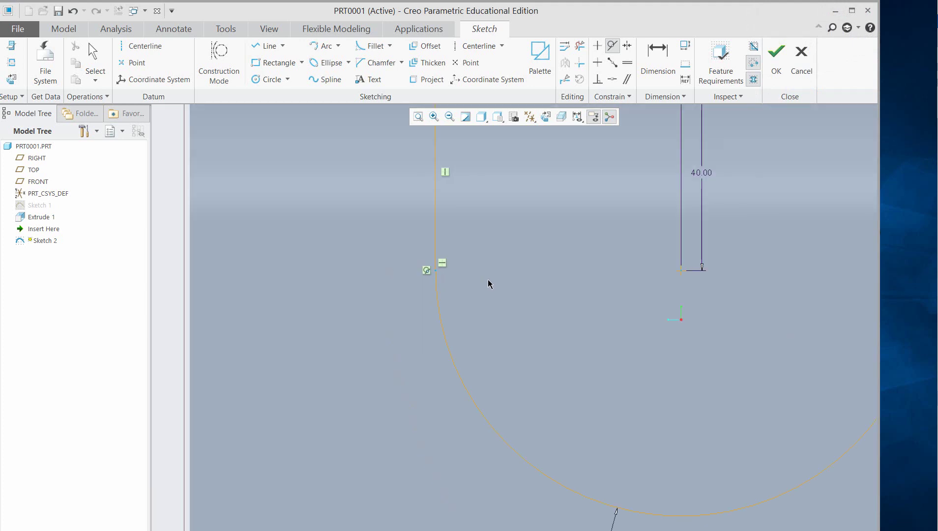
scroll(662, 386, "up", 1)
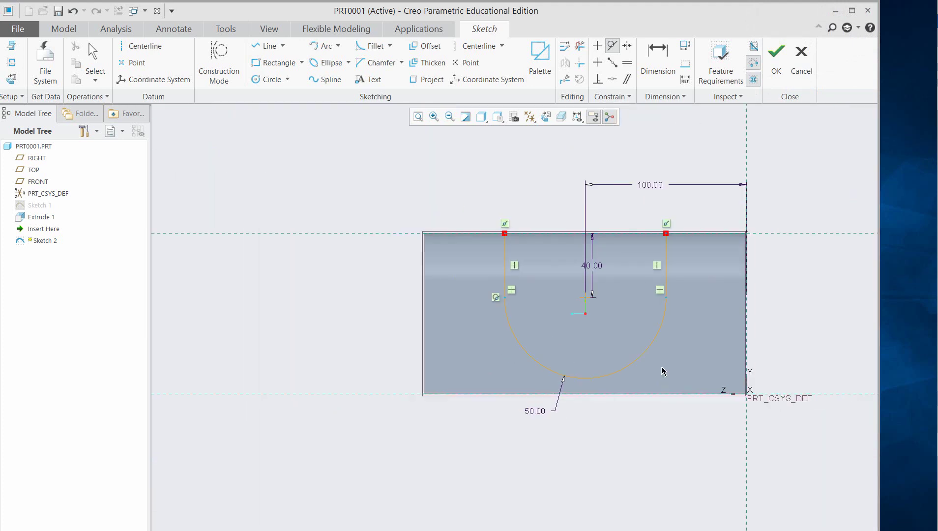
scroll(668, 325, "down", 3)
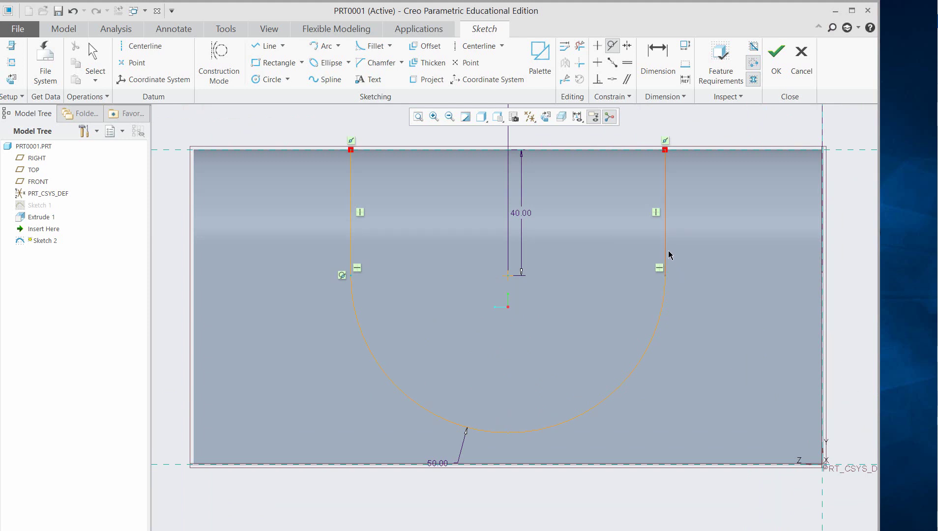
scroll(669, 256, "down", 3)
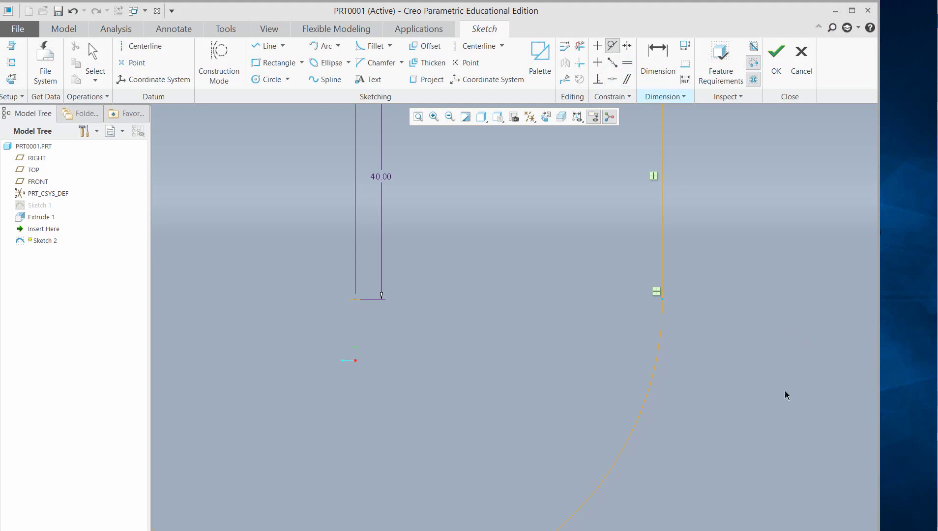
left_click(598, 63)
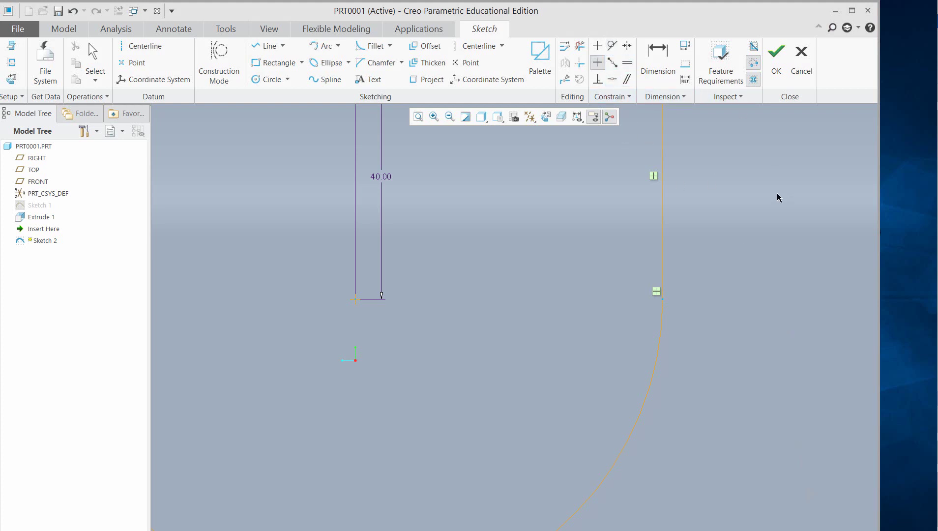
left_click(612, 45)
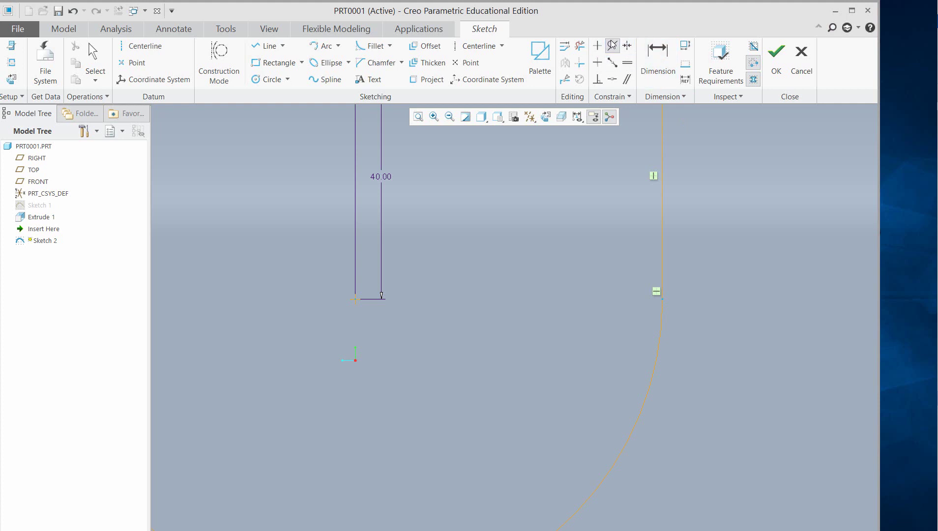
left_click(663, 256)
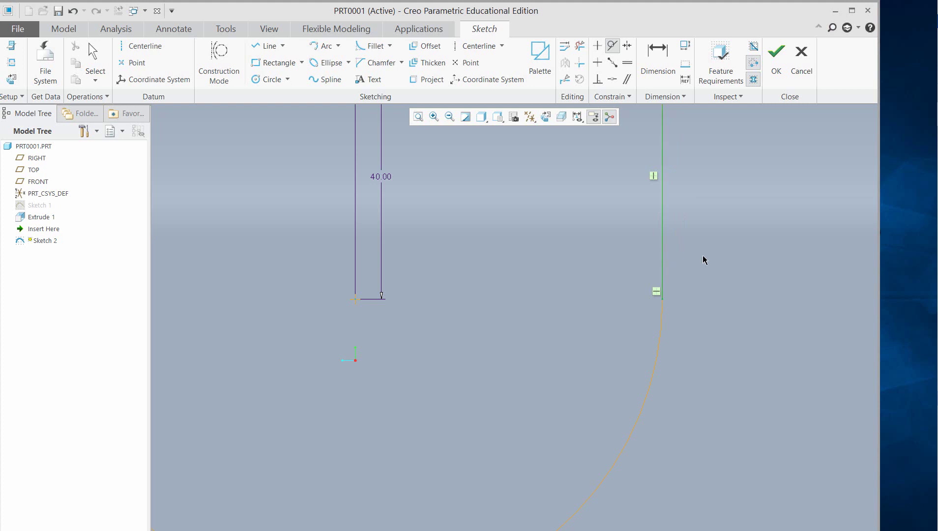
left_click(662, 343)
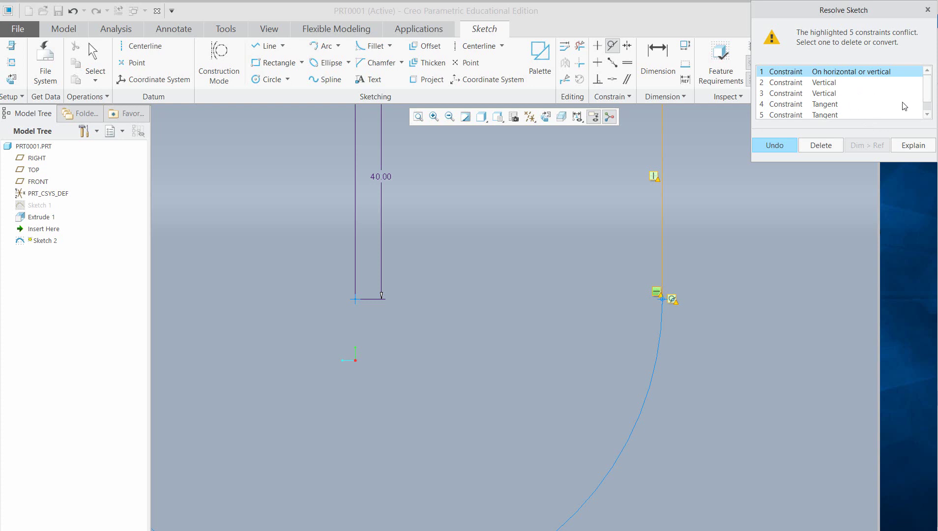
Step: Resolve the constraint conflict by deleting the tangent constraint between the arc and the left vertical line
scroll(930, 96, "down", 1)
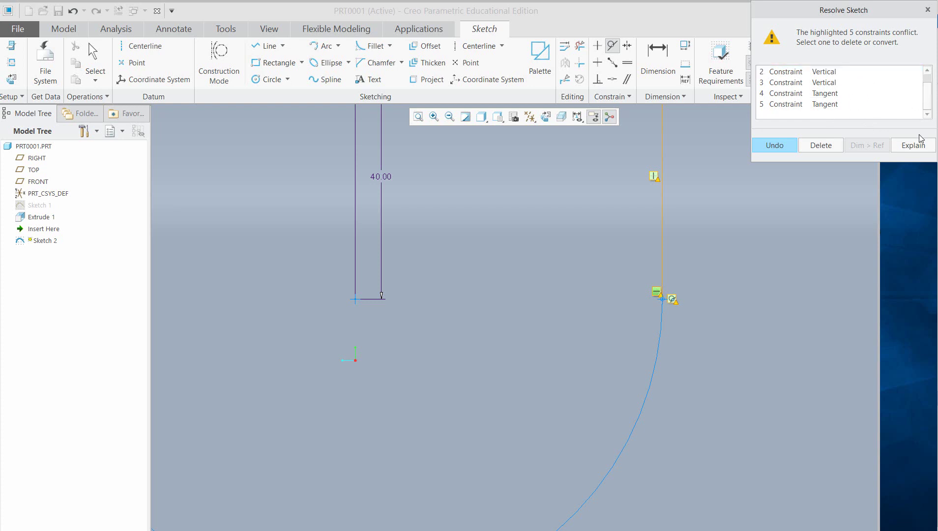
scroll(926, 109, "up", 1)
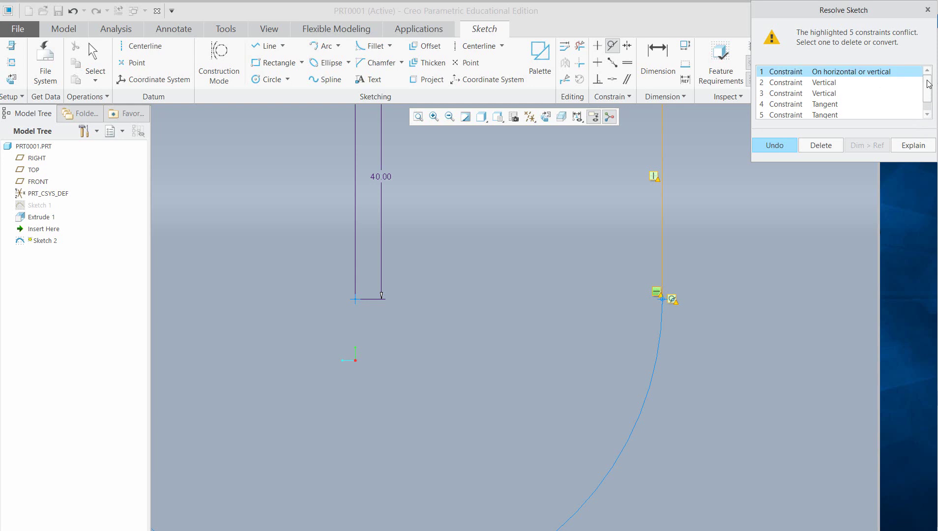
left_click(805, 105)
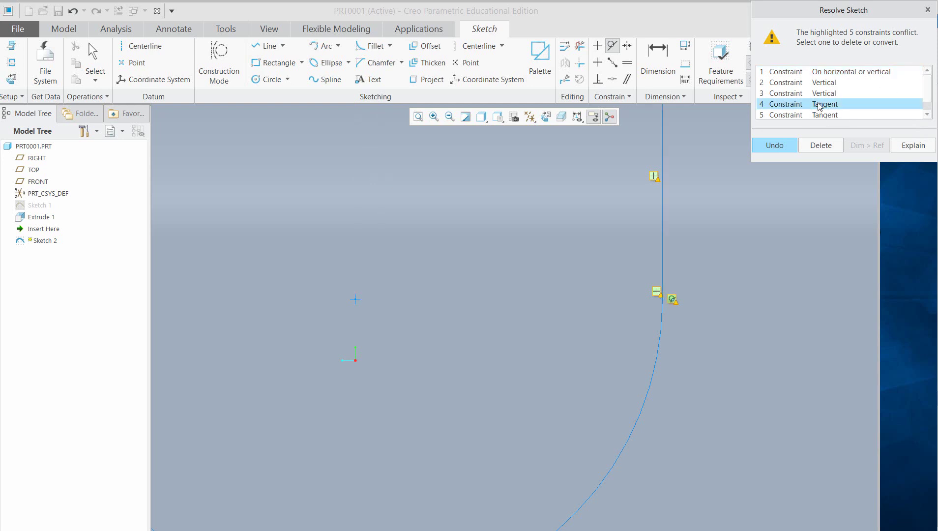
scroll(789, 281, "down", 3)
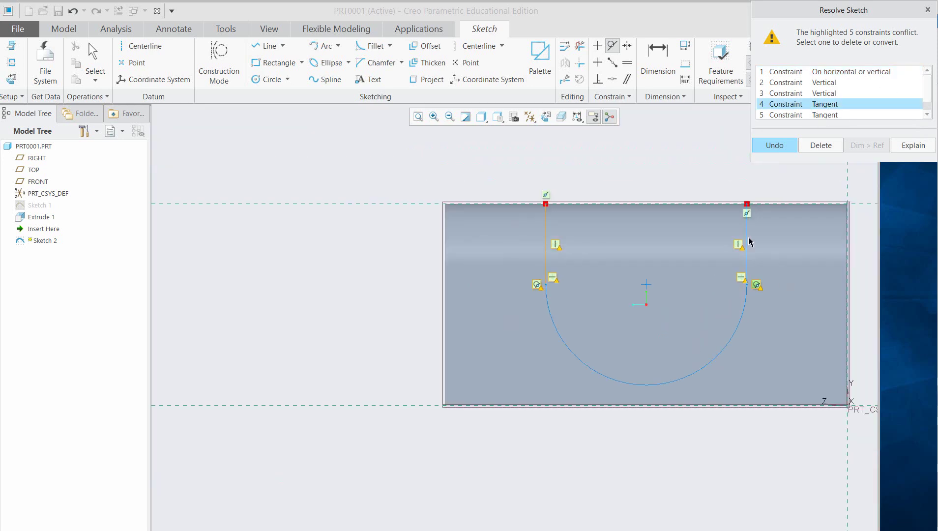
left_click(927, 114)
left_click(838, 105)
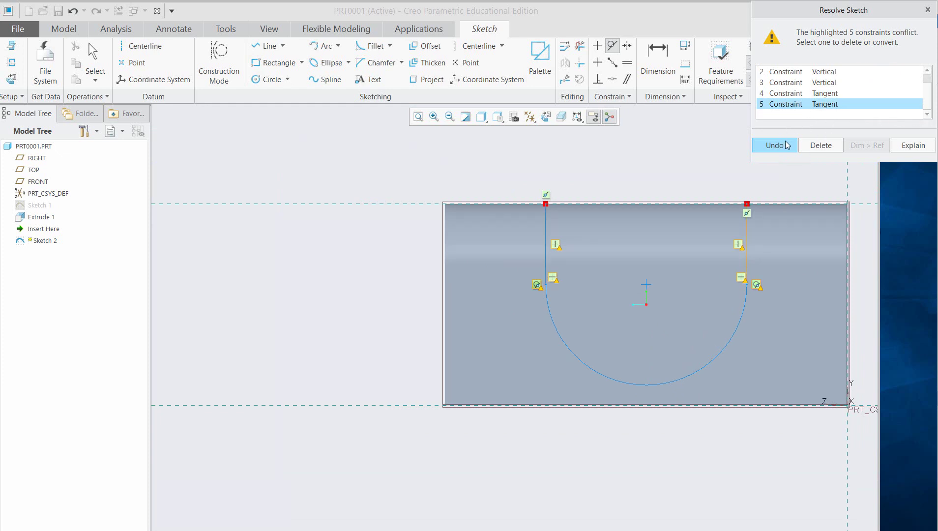
left_click(821, 146)
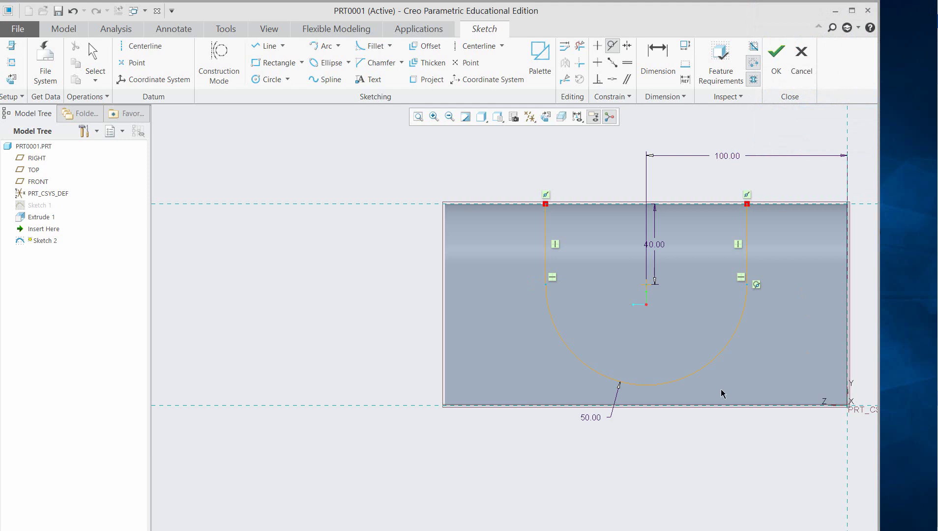
key("Escape")
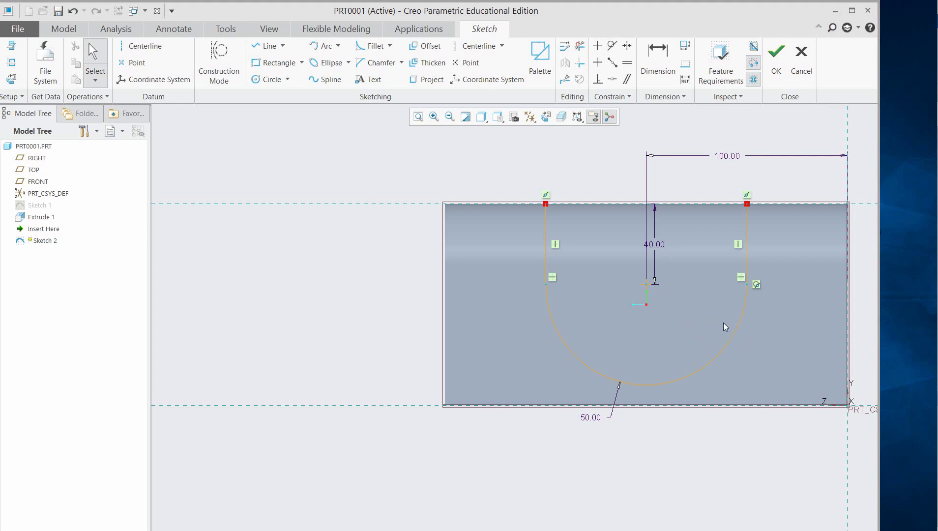
Step: Make the arc tangent to the left vertical line, delete the conflicting "On horizontal or vertical" constraint, and finish the sketch
left_click(547, 265)
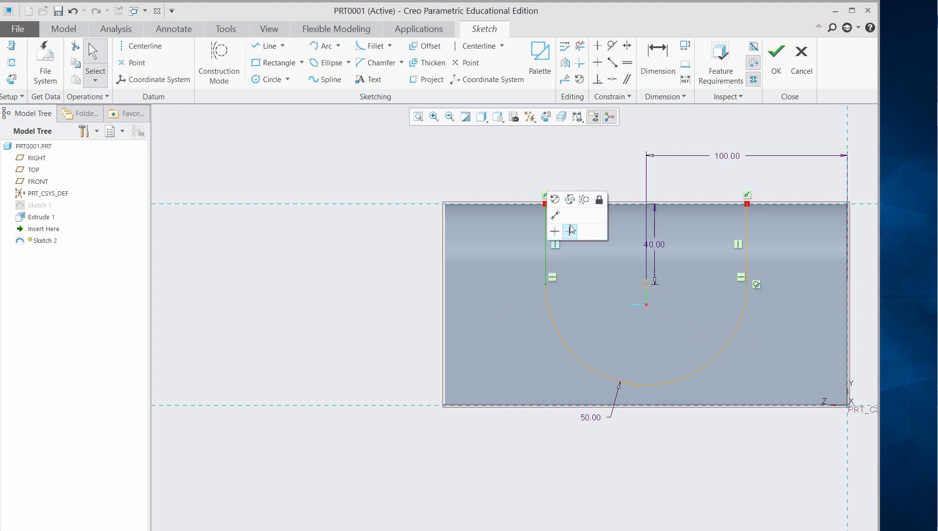
left_click(612, 46)
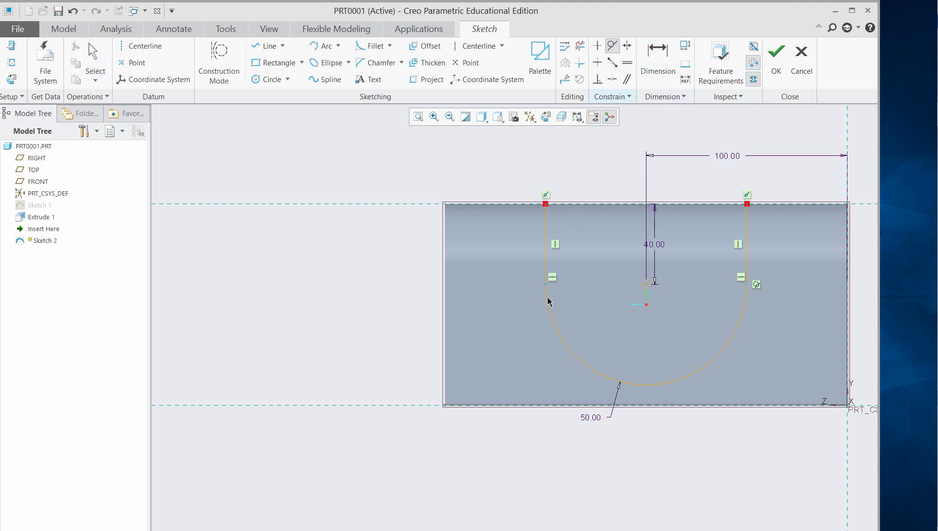
left_click(548, 298)
left_click(545, 265)
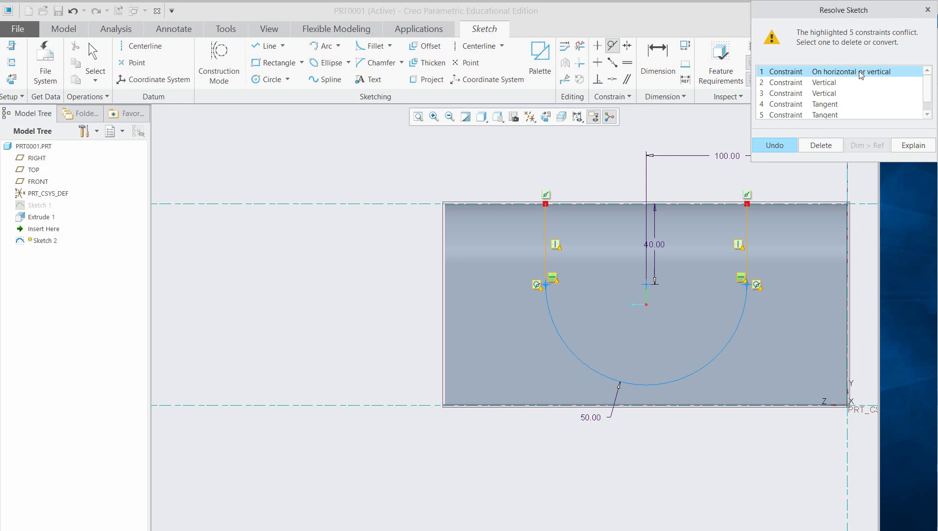
left_click(821, 146)
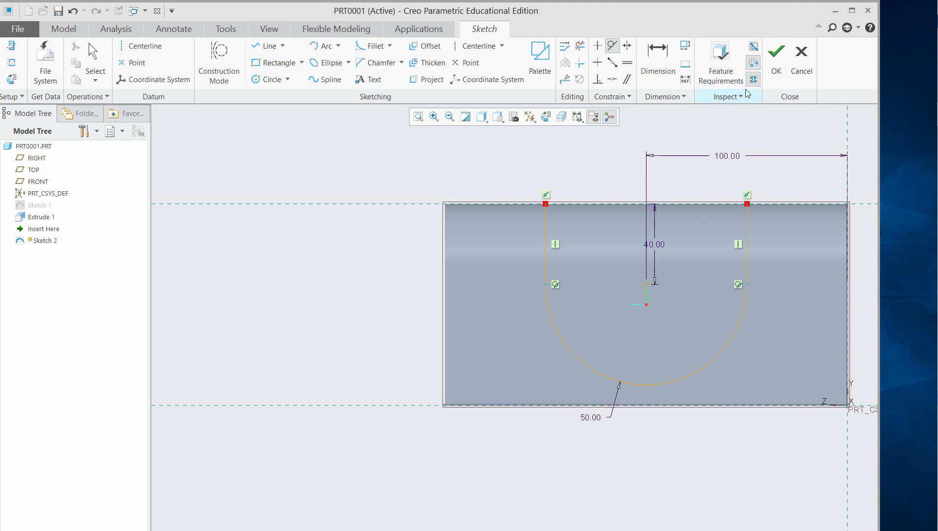
left_click(775, 56)
mouse_move(360, 287)
middle_mouse_down()
mouse_move(354, 279)
mouse_move(376, 306)
middle_mouse_up()
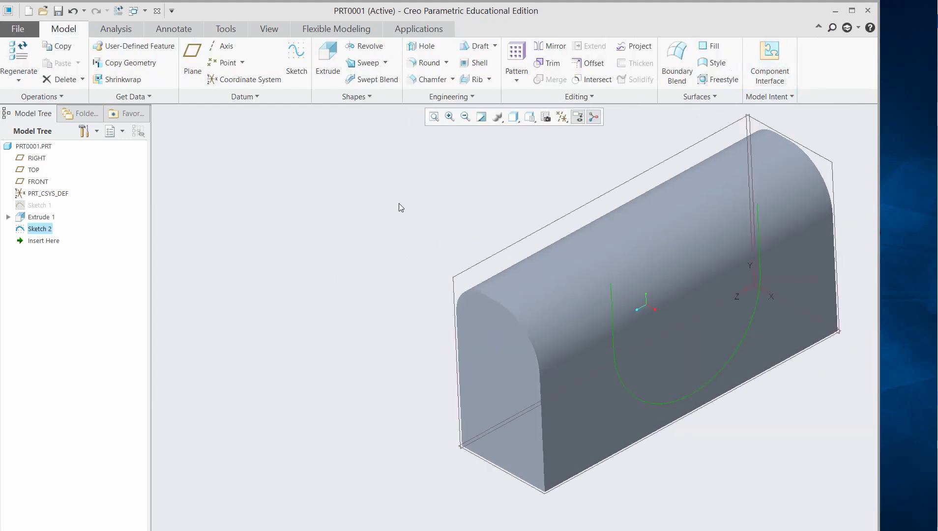
left_click(52, 229)
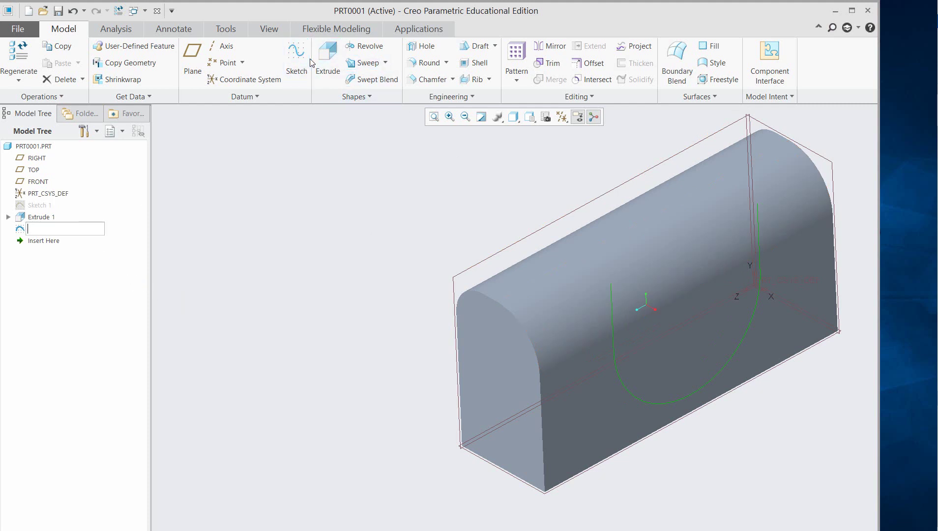
left_click(328, 73)
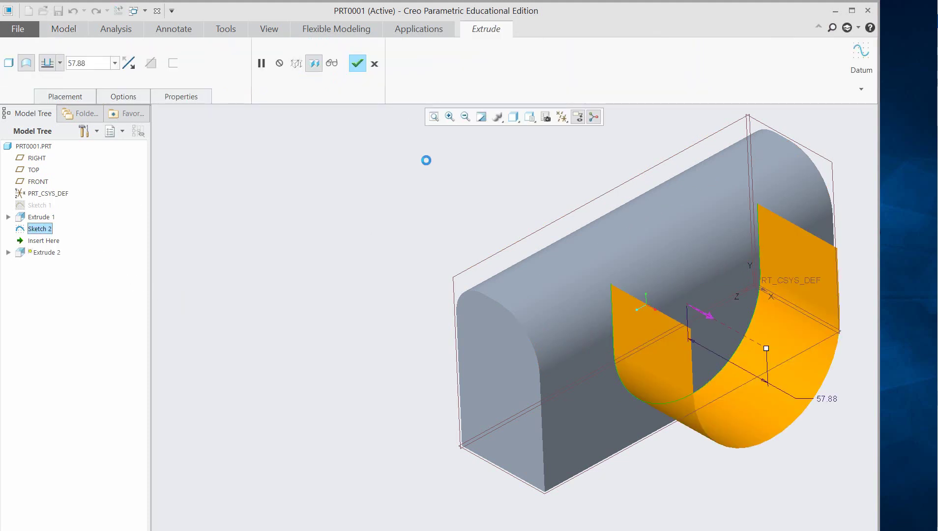
left_click(9, 63)
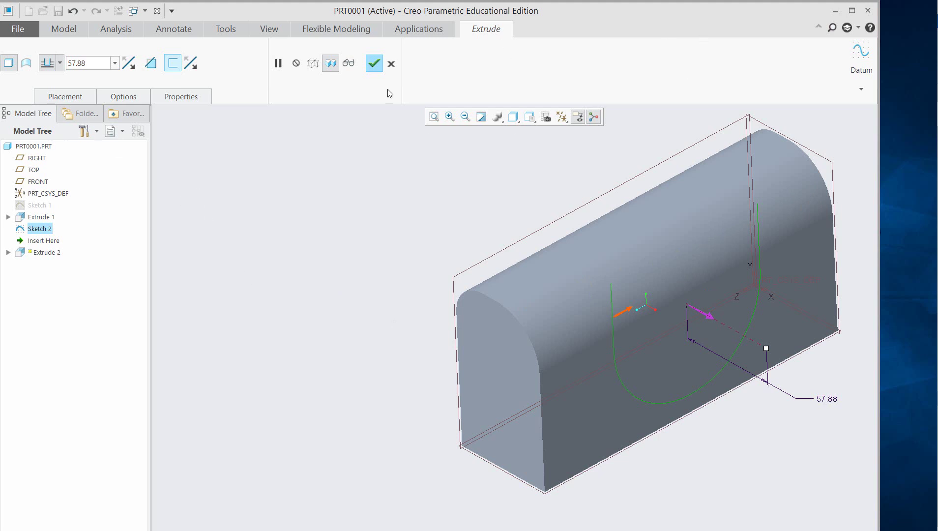
left_click(9, 64)
left_click(151, 63)
left_click(622, 380)
left_click(391, 64)
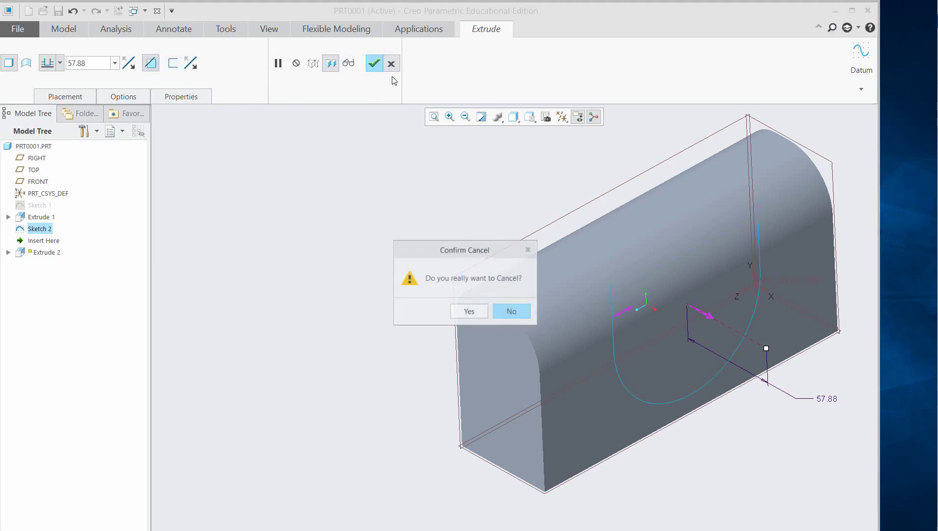
left_click(469, 312)
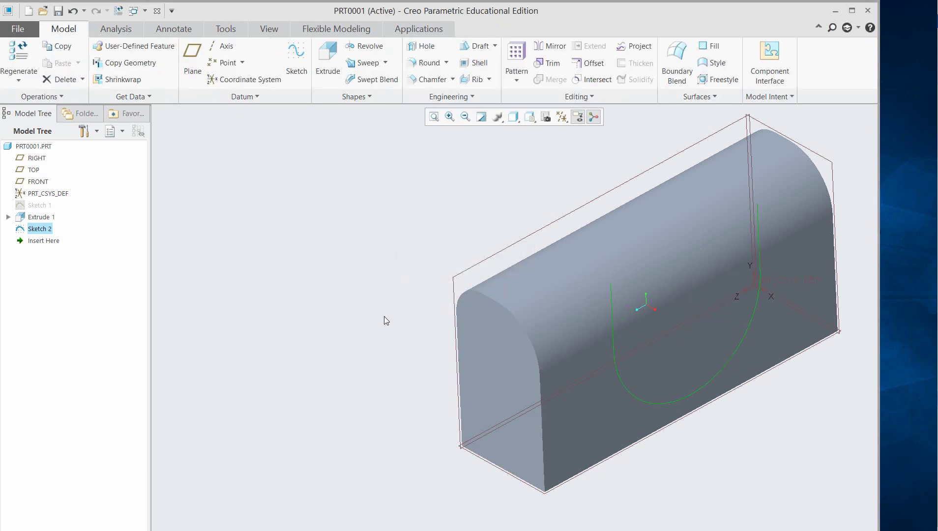
Step: Edit Sketch 2 to close the U-shaped profile with a straight line between the upper ends of its vertical lines
left_click(43, 229)
right_click(43, 229)
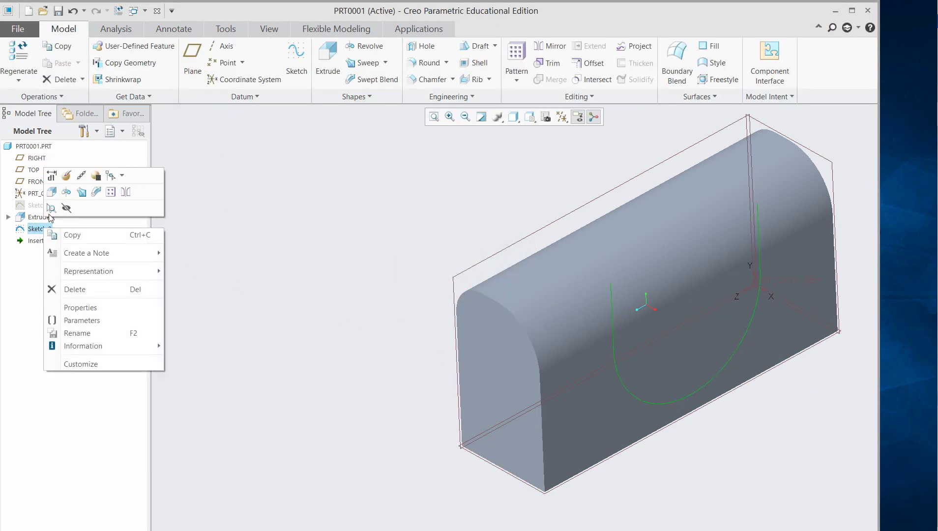
left_click(67, 176)
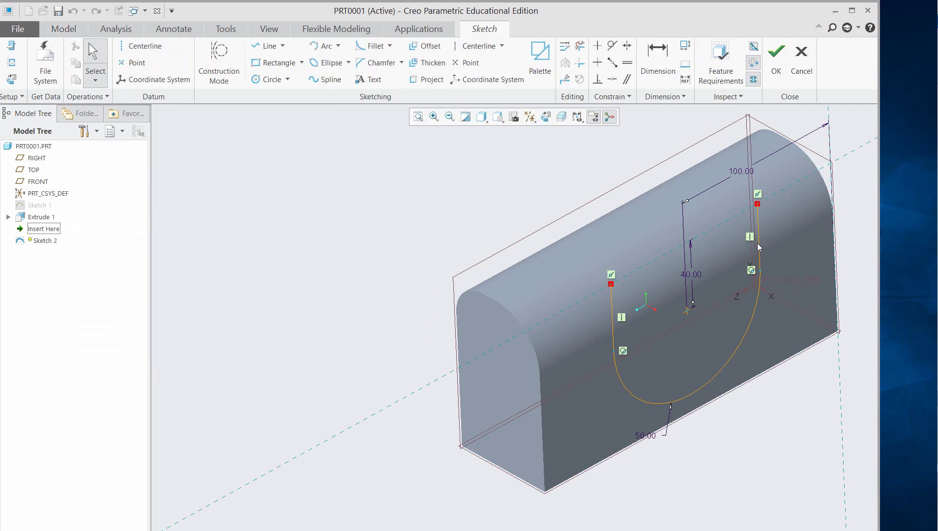
left_click(283, 45)
left_click(283, 64)
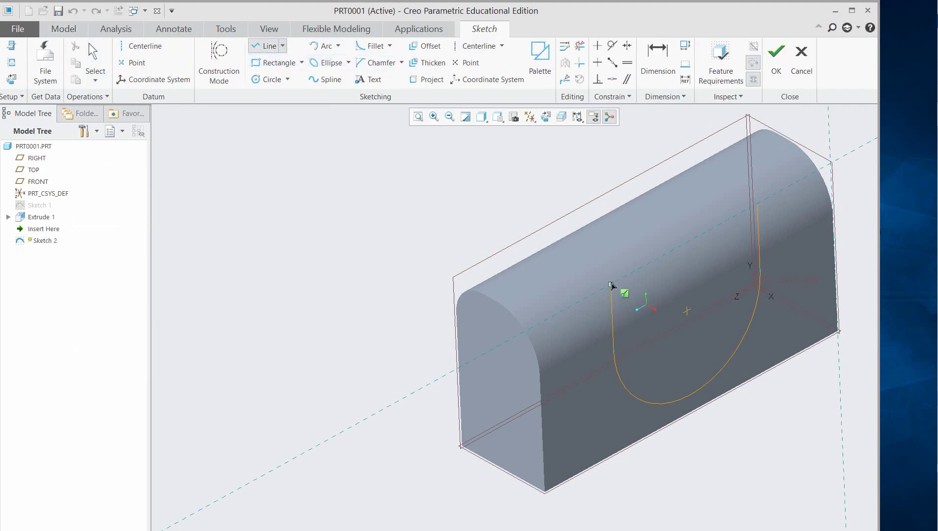
left_click(756, 204)
middle_click(297, 258)
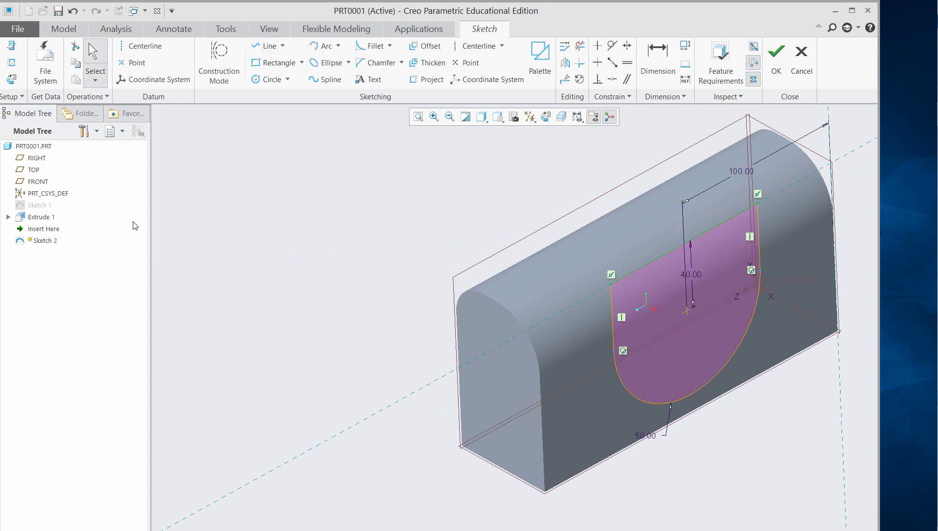
left_click(777, 56)
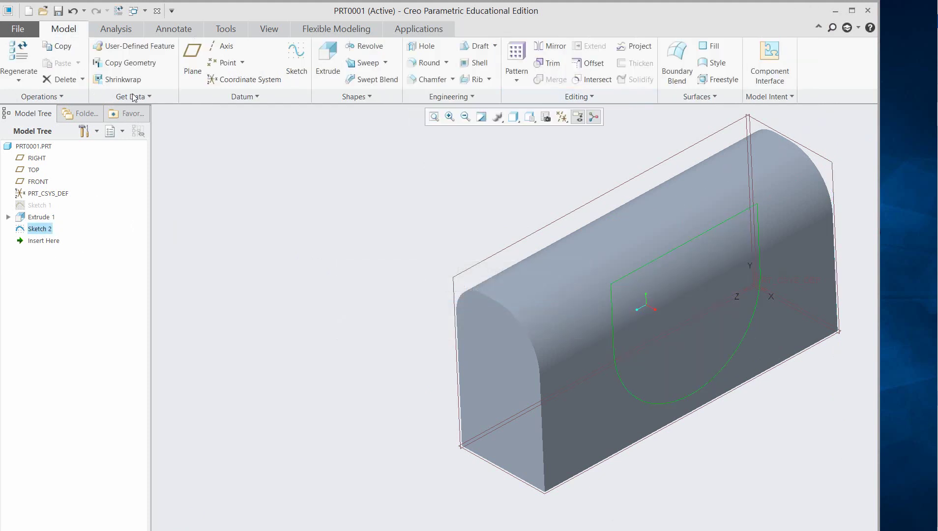
Step: Extrude the closed U-shaped profile as a solid, material-removing cut directed into the body
left_click(328, 81)
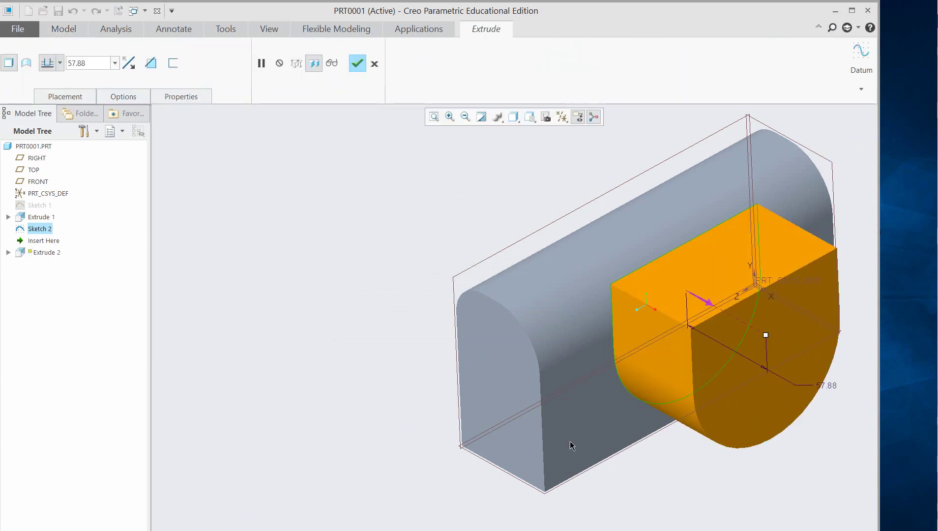
middle_click_drag(571, 441, 629, 367)
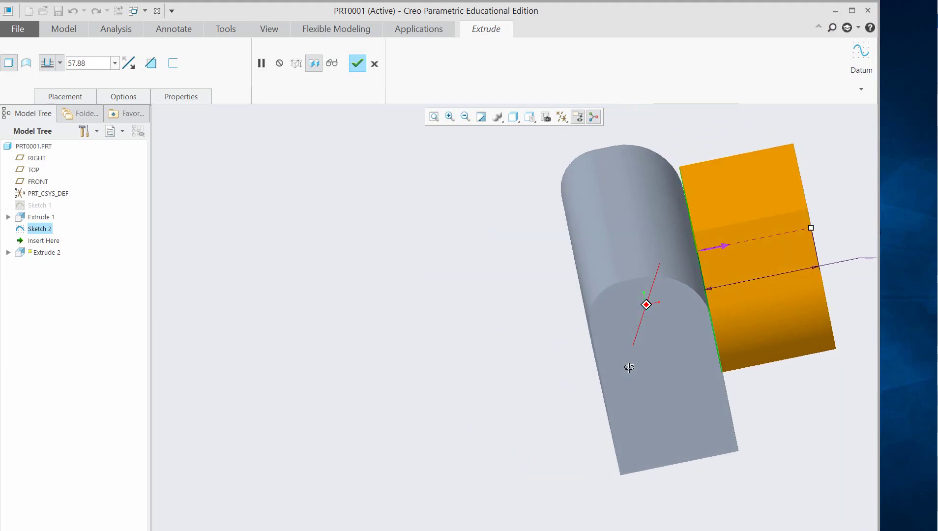
middle_click_drag(457, 350, 374, 379)
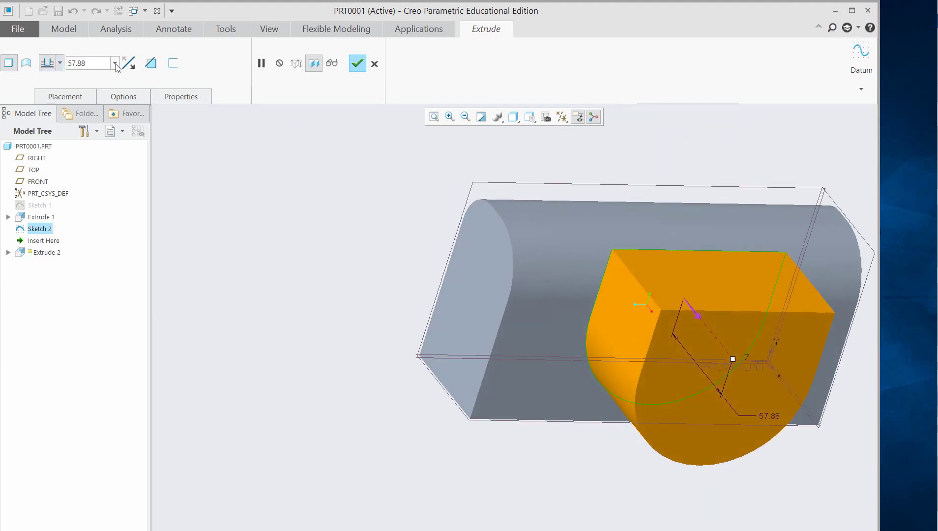
left_click(150, 63)
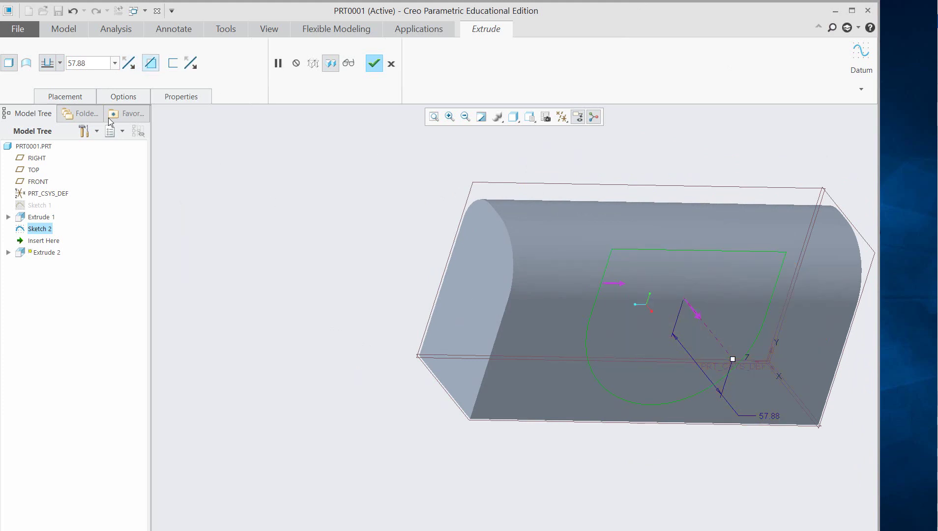
left_click(130, 65)
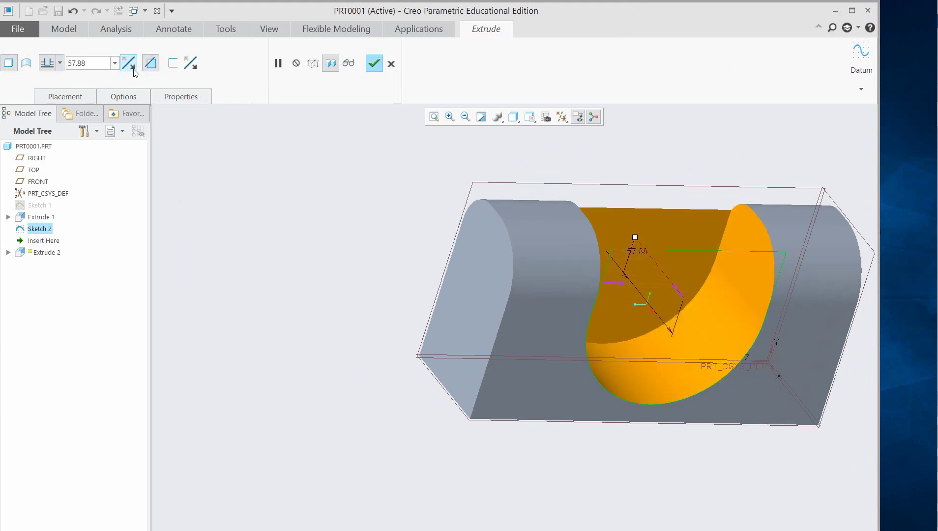
Step: Set the U-shaped cut's depth to 75 so it passes through the whole body, and complete the feature
middle_click_drag(328, 315, 379, 356)
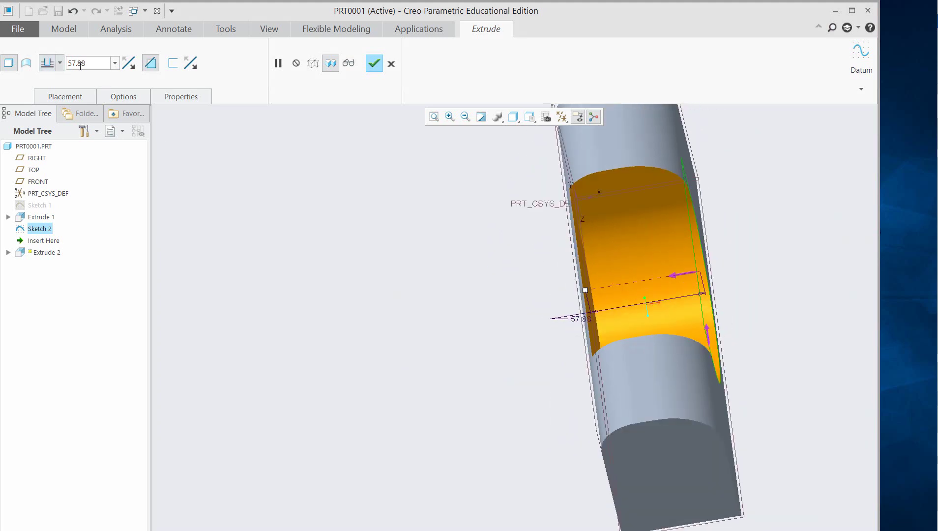
key("ctrl+d")
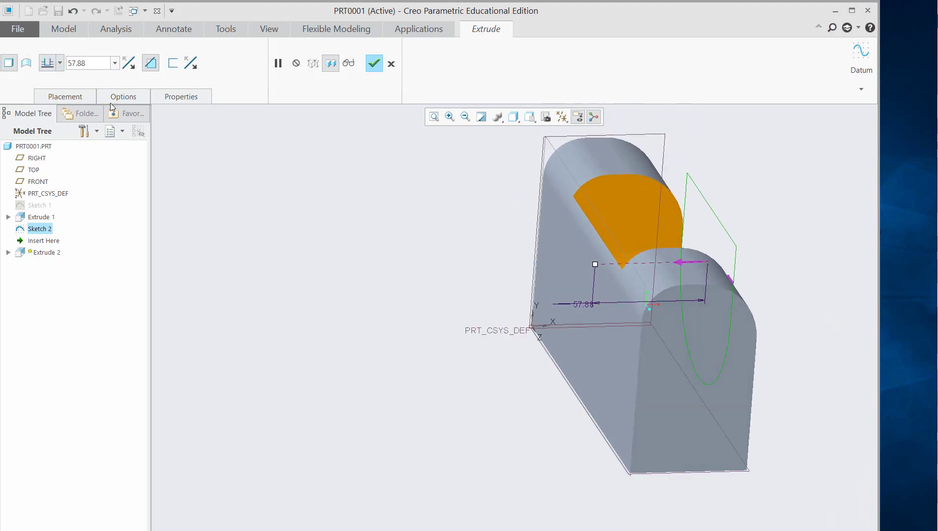
left_click(113, 64)
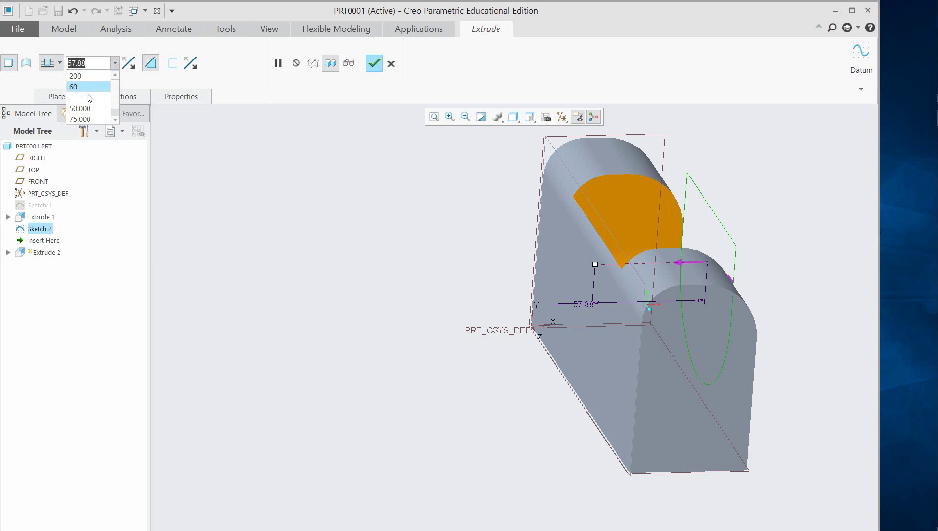
left_click(88, 118)
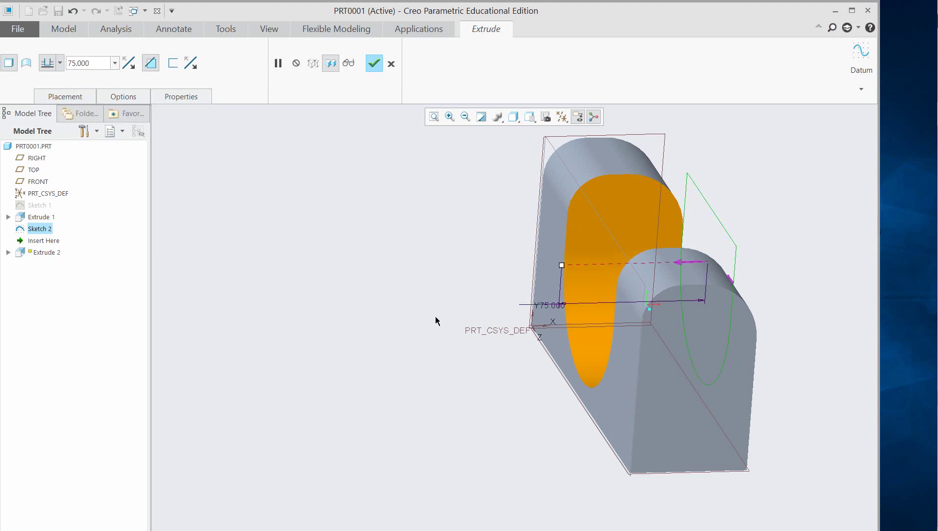
middle_click_drag(435, 321, 349, 339)
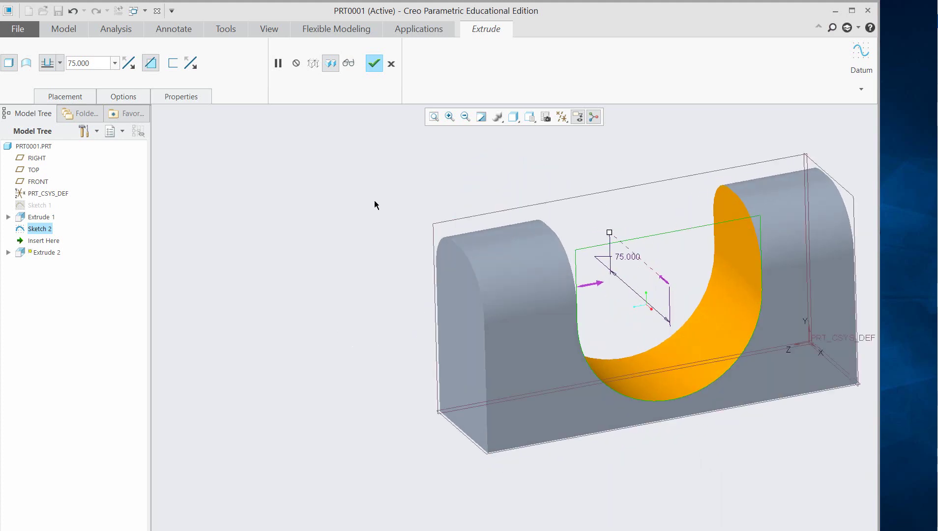
left_click(374, 63)
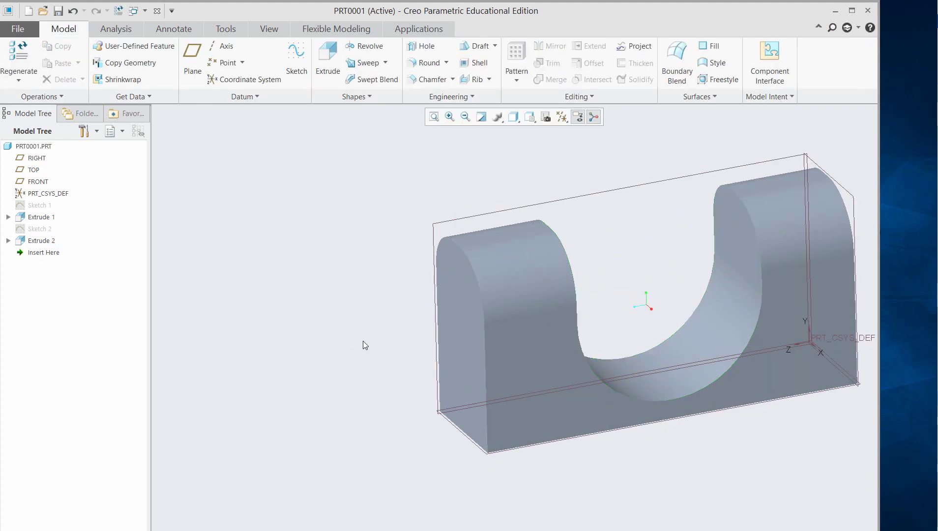
Step: Start a Hole feature on the flat end face of the extruded body
mouse_move(363, 341)
middle_mouse_down()
mouse_move(406, 381)
mouse_move(399, 352)
mouse_move(412, 327)
mouse_move(315, 323)
mouse_move(355, 365)
mouse_move(337, 320)
mouse_move(439, 345)
mouse_move(404, 339)
mouse_move(395, 356)
mouse_move(610, 403)
middle_mouse_up()
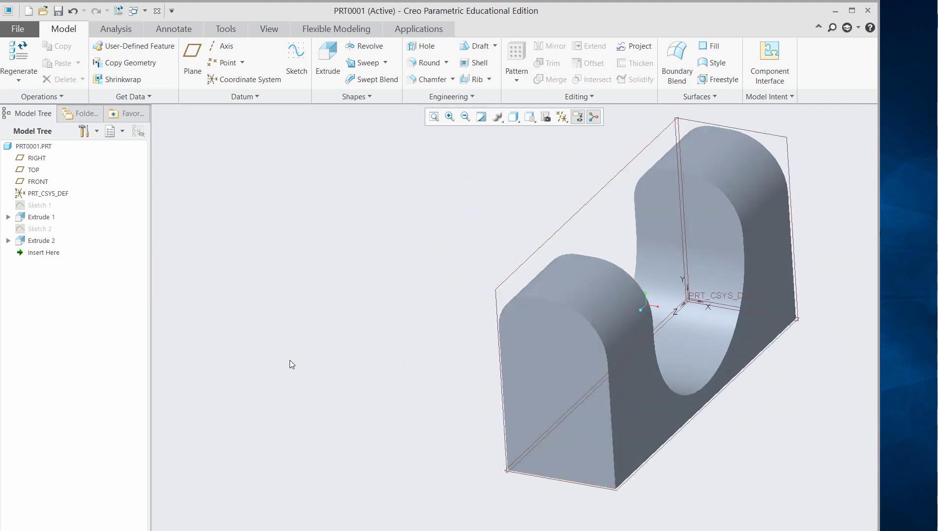
scroll(304, 364, "up", 3)
left_click(449, 117)
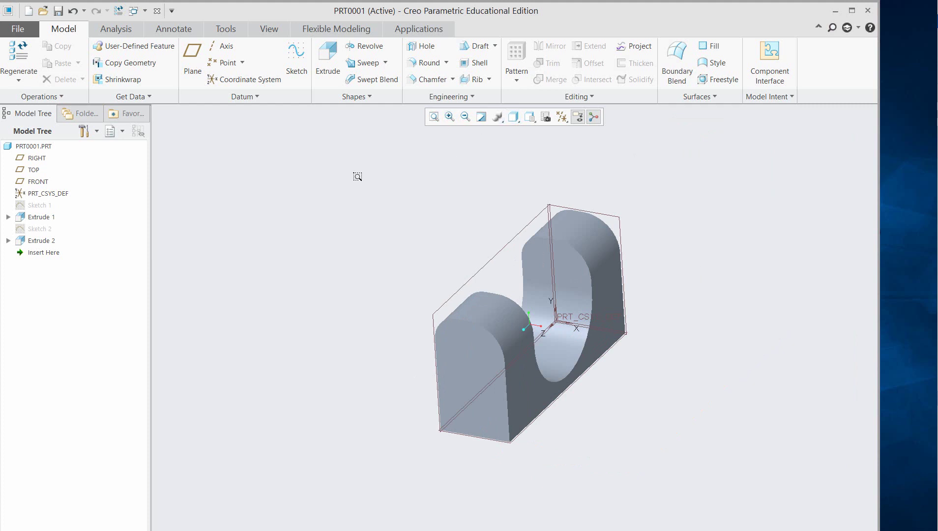
mouse_move(361, 170)
left_mouse_down()
mouse_move(642, 418)
mouse_move(680, 485)
mouse_move(708, 483)
left_mouse_up()
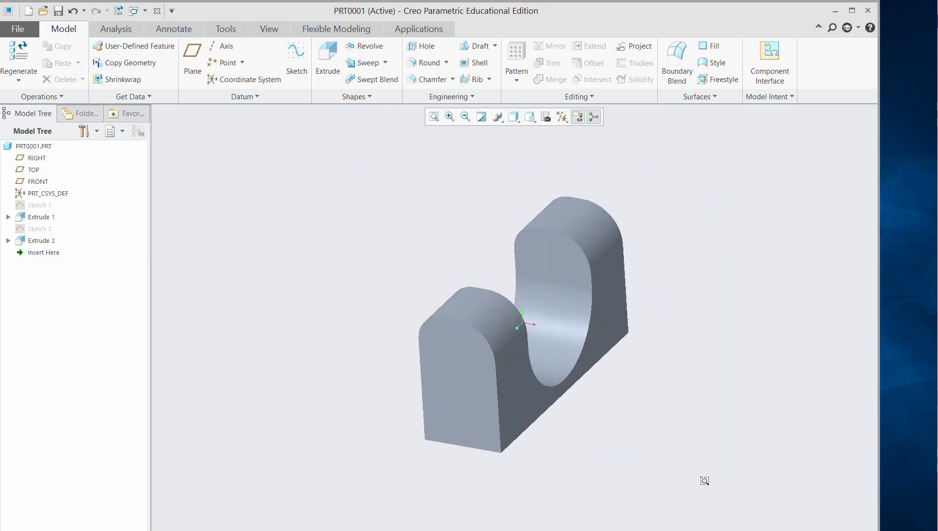
mouse_move(704, 481)
middle_mouse_down()
mouse_move(712, 442)
mouse_move(723, 459)
mouse_move(694, 459)
middle_mouse_up()
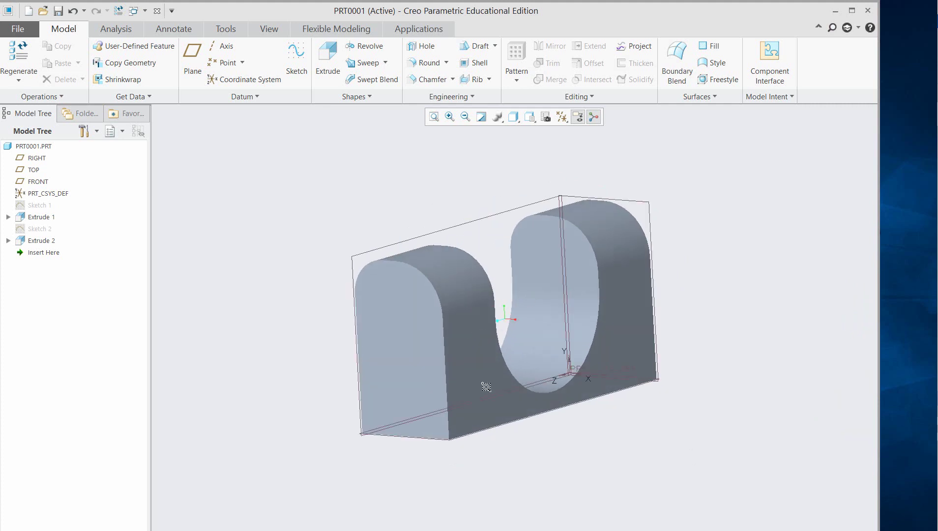
left_click(412, 319)
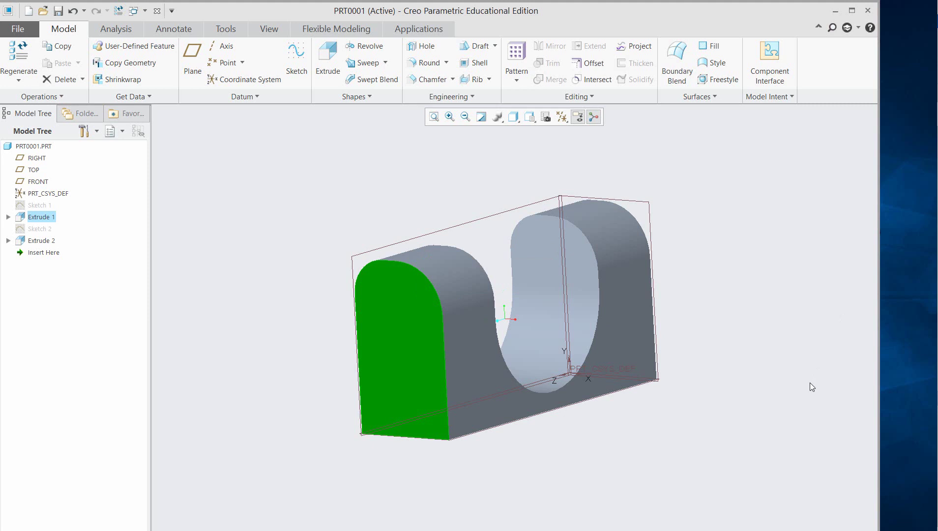
left_click(427, 46)
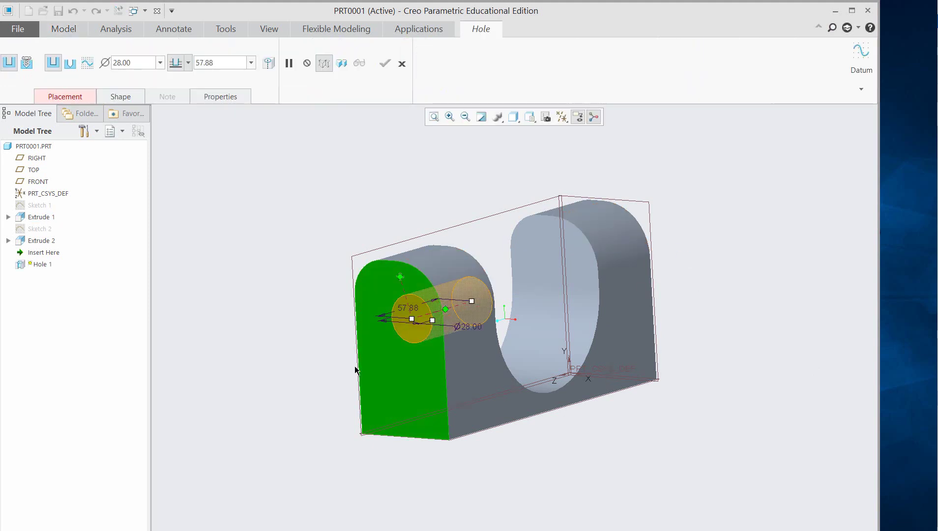
Step: Attach the hole's two offset references to the body's vertical side face and its top
middle_click_drag(222, 317, 247, 311)
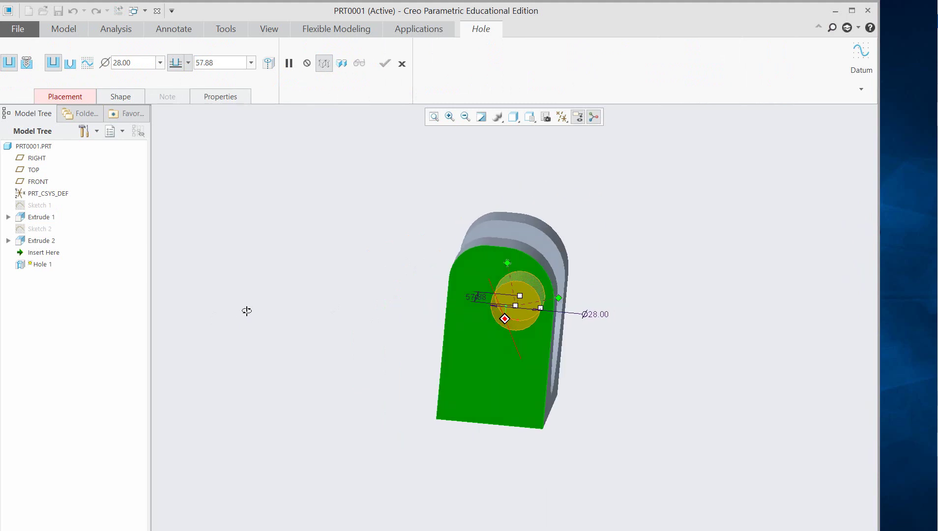
middle_click_drag(702, 360, 639, 320)
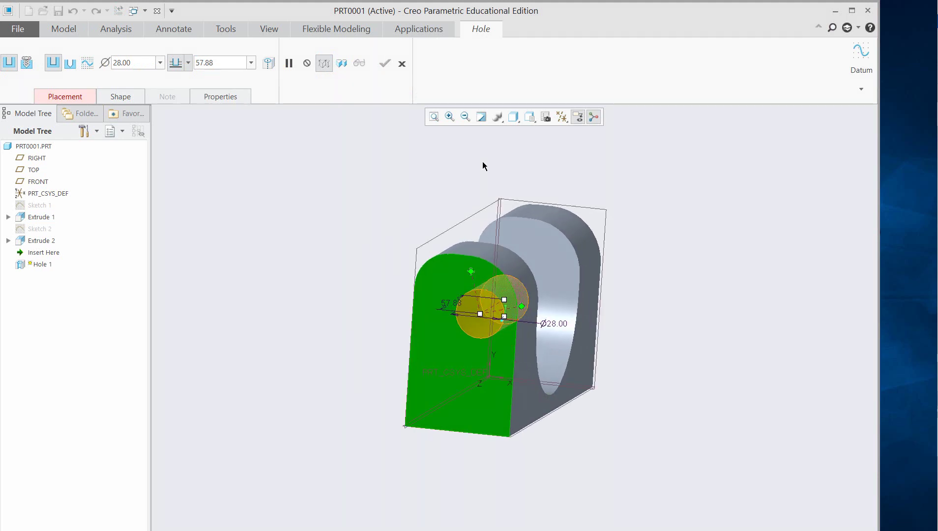
left_click(449, 117)
left_click_drag(383, 220, 715, 427)
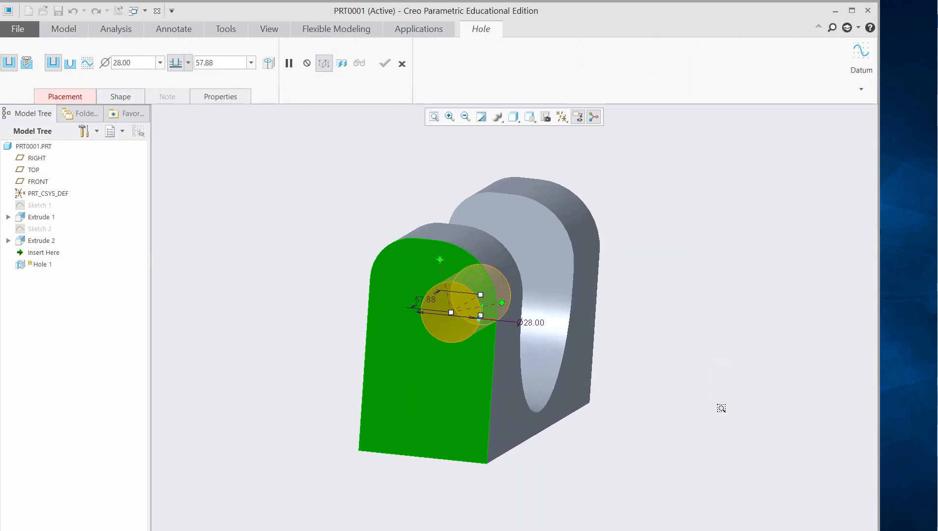
middle_click_drag(749, 372, 713, 334)
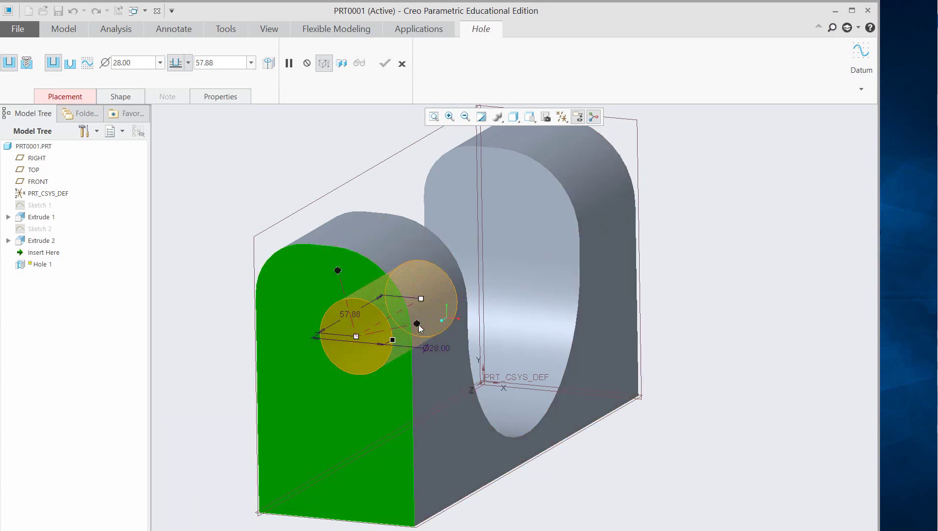
left_click_drag(407, 374, 411, 340)
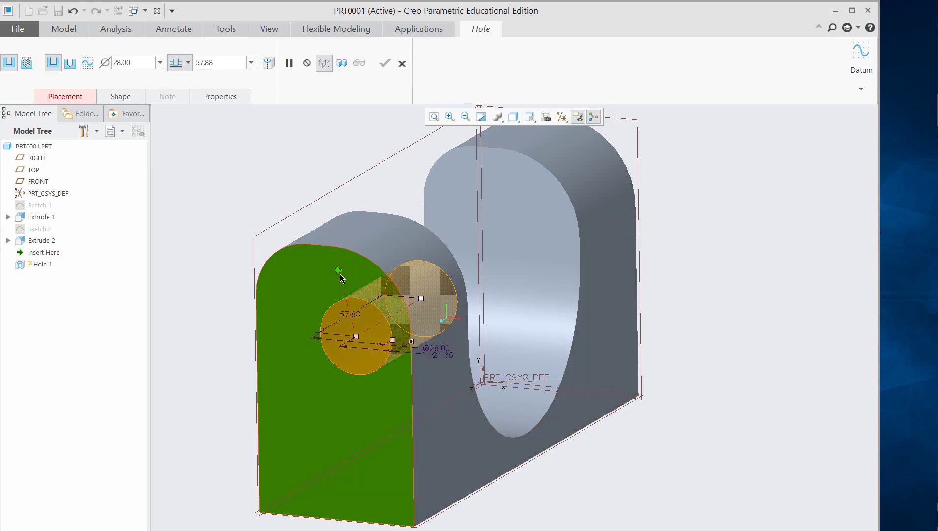
left_click_drag(339, 272, 347, 234)
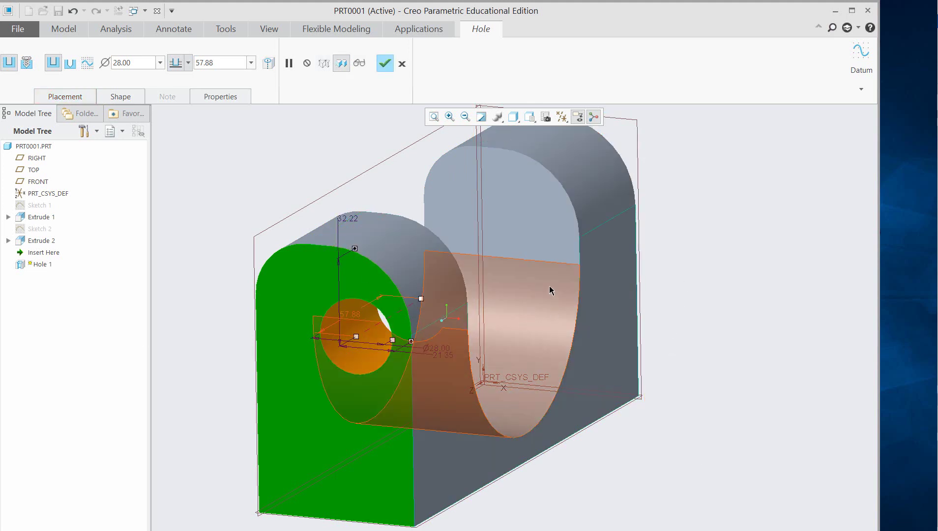
Step: Resize the end-face hole and set its diameter to 20
mouse_move(790, 359)
middle_mouse_down()
mouse_move(787, 326)
mouse_move(787, 337)
mouse_move(742, 343)
mouse_move(775, 343)
mouse_move(777, 328)
mouse_move(778, 343)
mouse_move(775, 326)
mouse_move(729, 347)
middle_mouse_up()
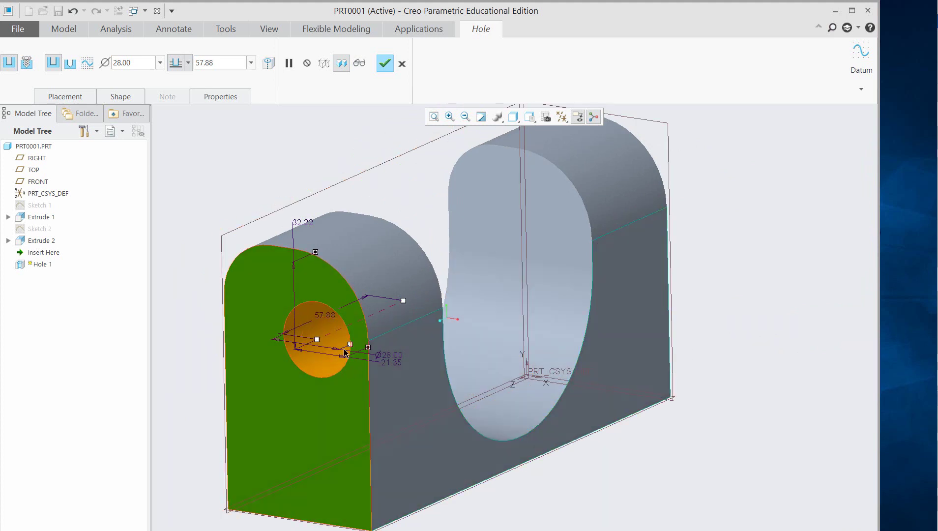
left_click_drag(349, 346, 330, 373)
double_click(345, 410)
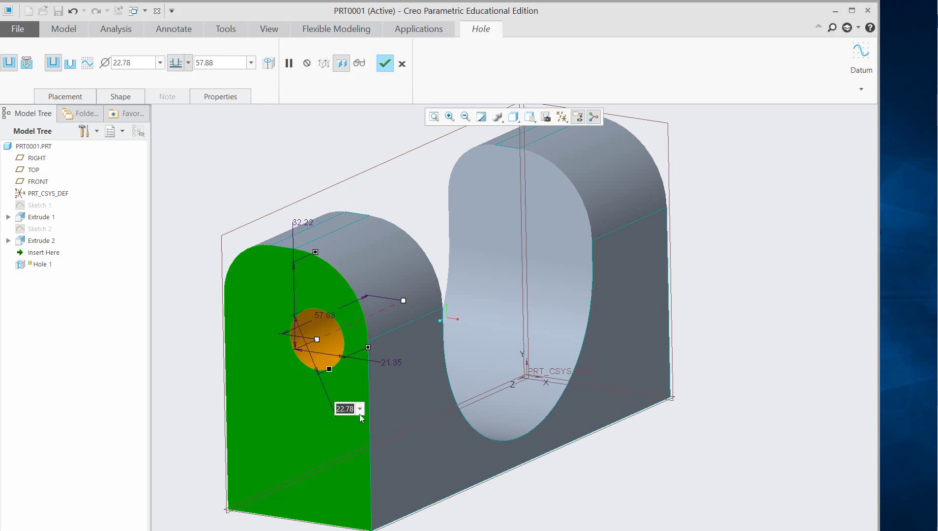
type("20")
key("Return")
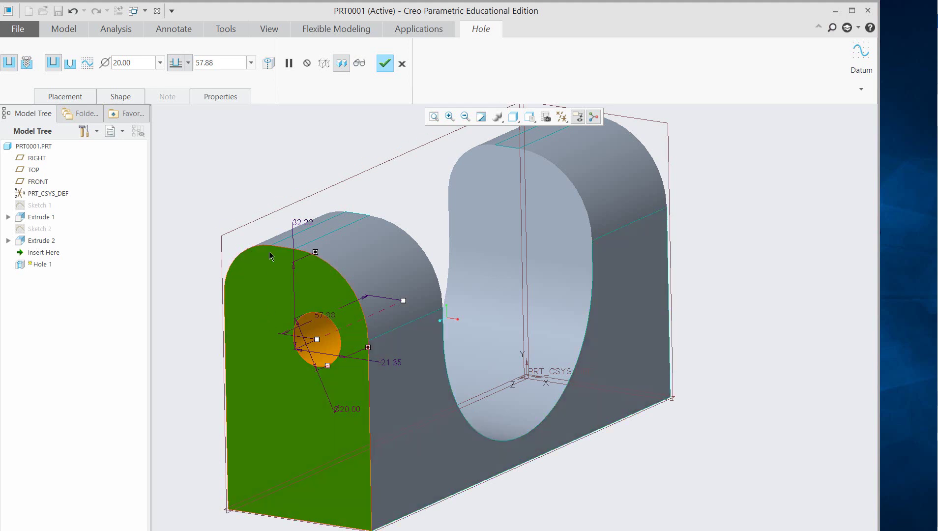
Step: Set the hole's vertical offset from the top of the body to 40
double_click(299, 223)
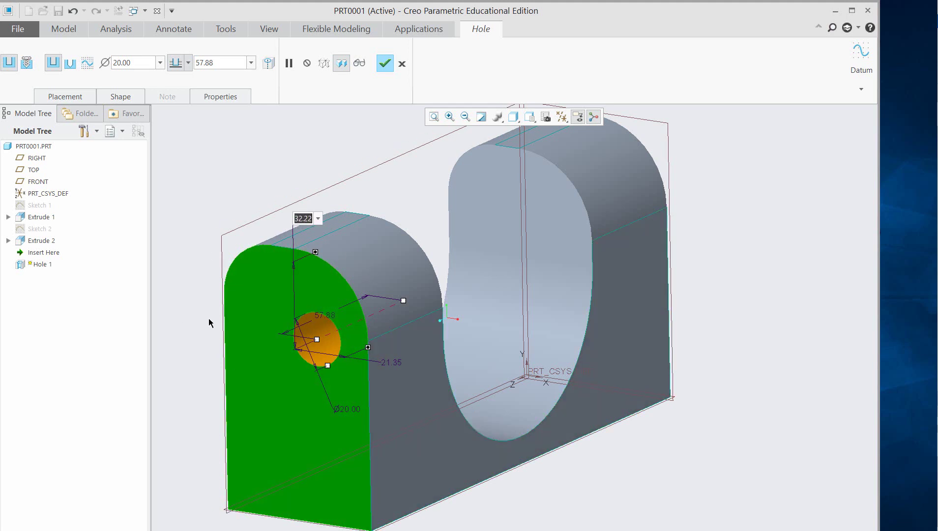
type("40")
key("Return")
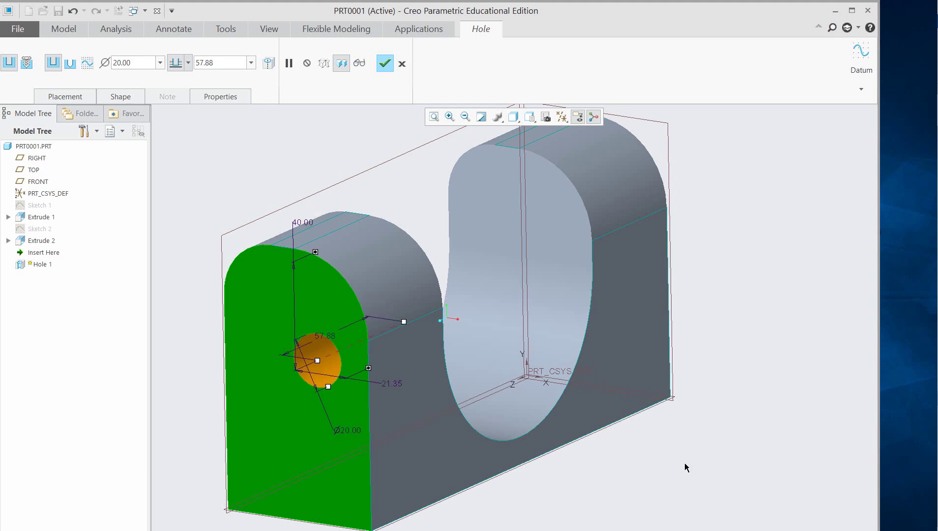
Step: Set the hole's horizontal offset from the side face to 50
mouse_move(665, 413)
middle_mouse_down()
mouse_move(681, 412)
mouse_move(668, 408)
middle_mouse_up()
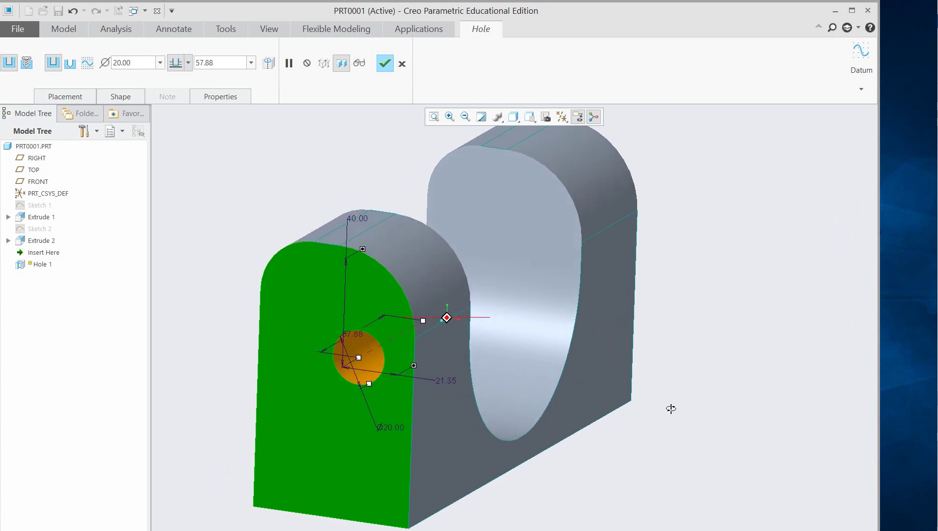
double_click(446, 382)
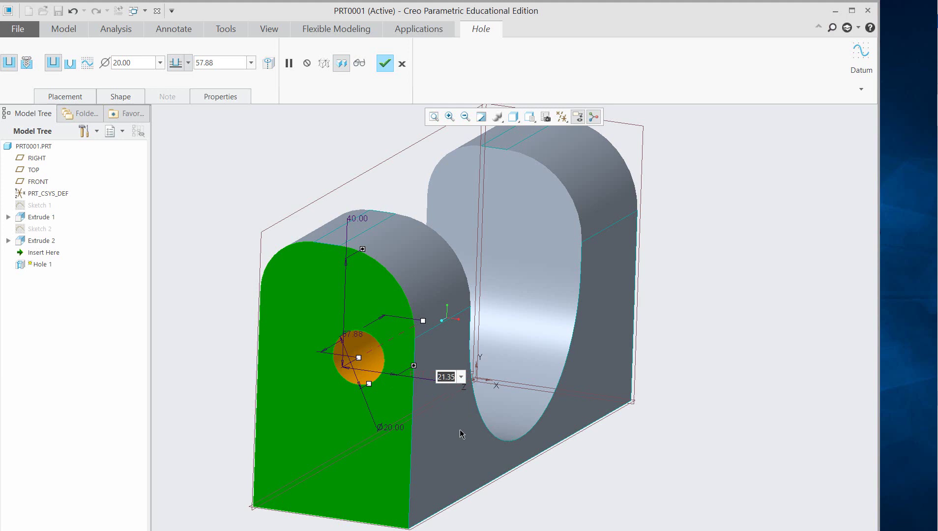
type("50")
key("Return")
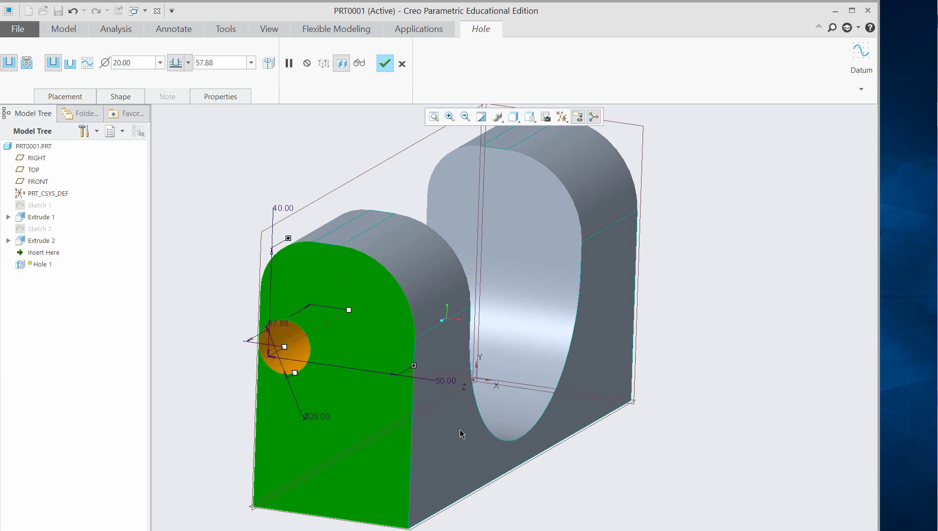
Step: Set the hole's horizontal offset from the side face to 20
double_click(446, 380)
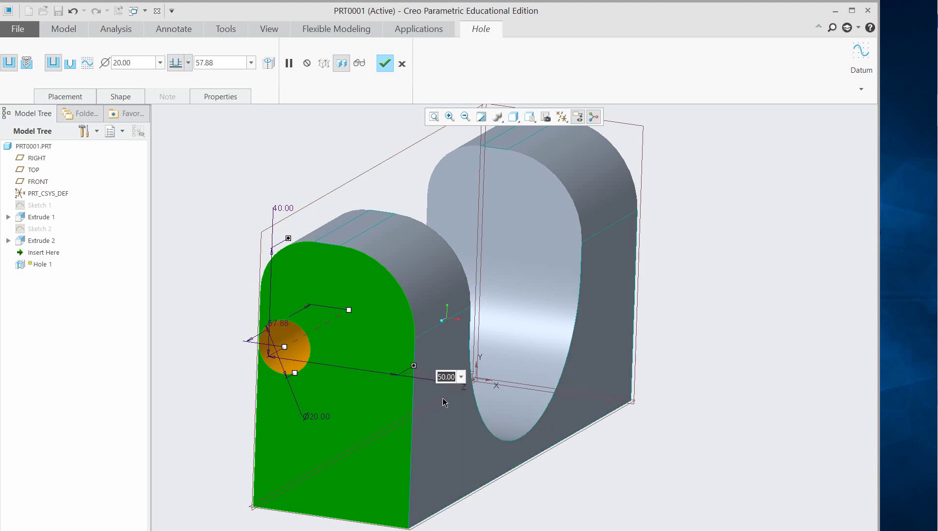
type("20")
key("Return")
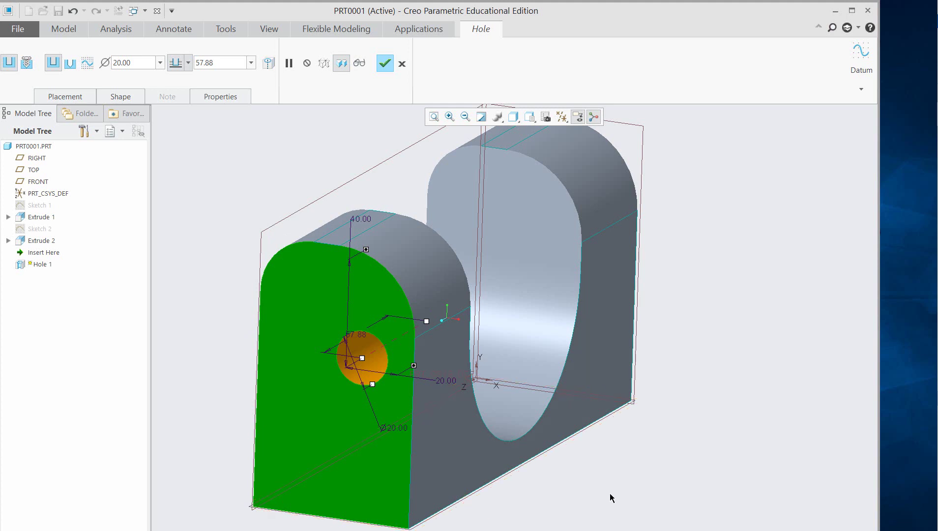
middle_click_drag(611, 495, 649, 462)
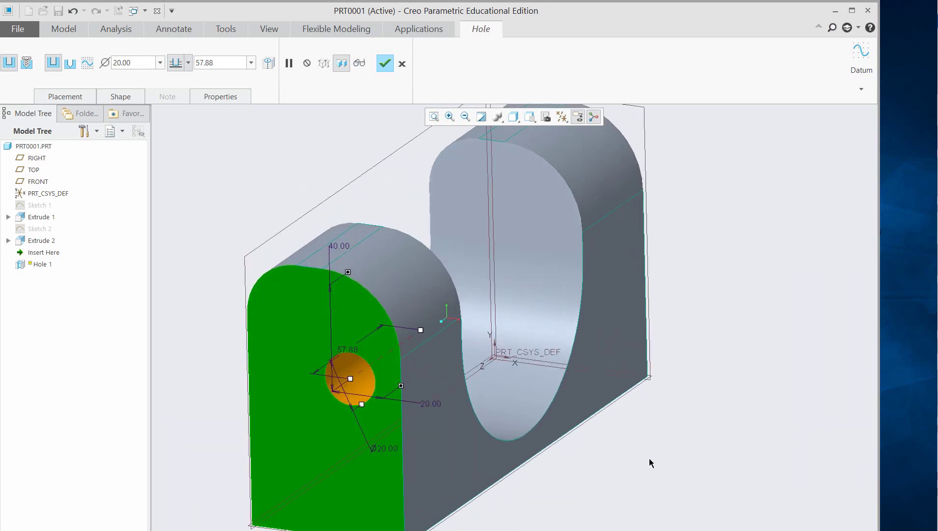
scroll(626, 431, "up", 2)
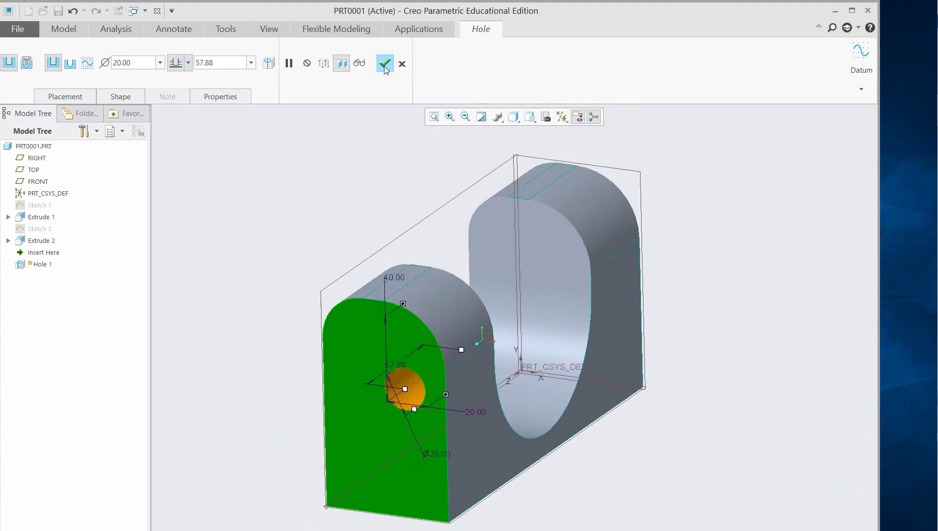
left_click(450, 117)
left_click_drag(260, 277, 531, 530)
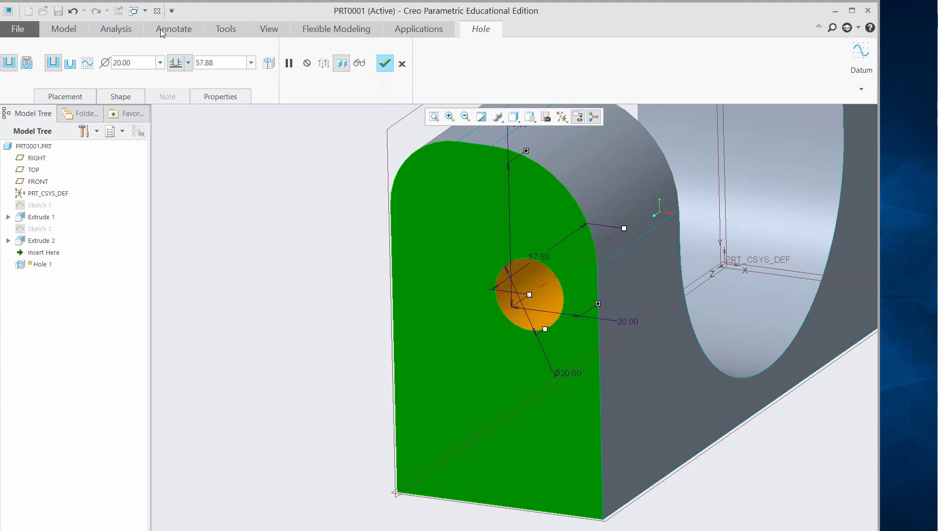
left_click(219, 31)
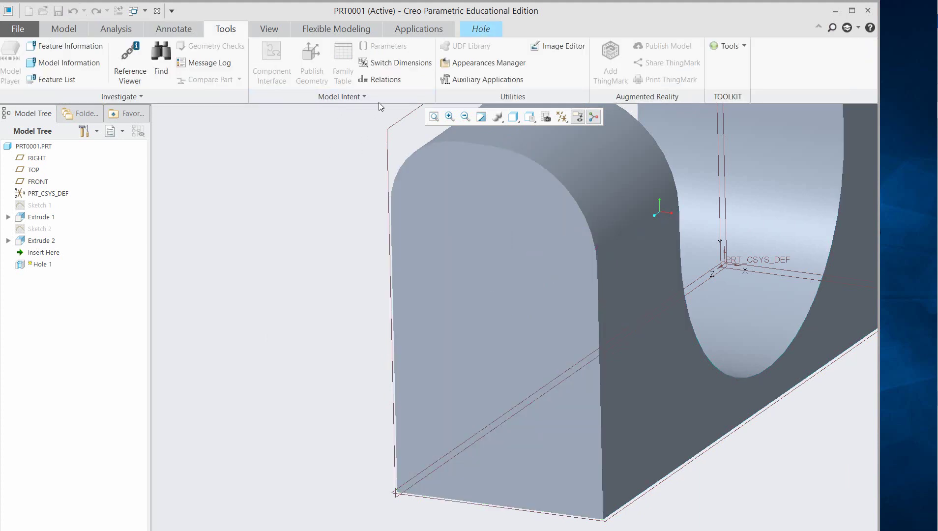
left_click(380, 79)
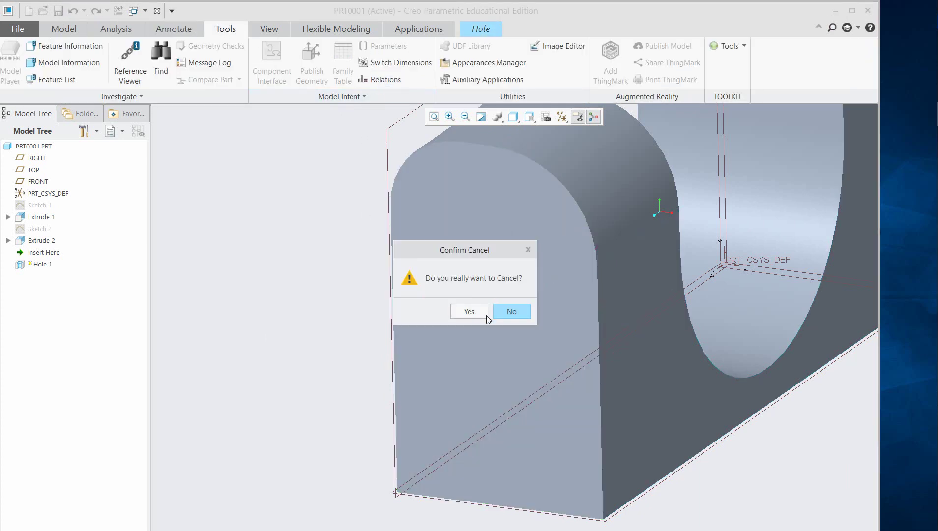
left_click(511, 312)
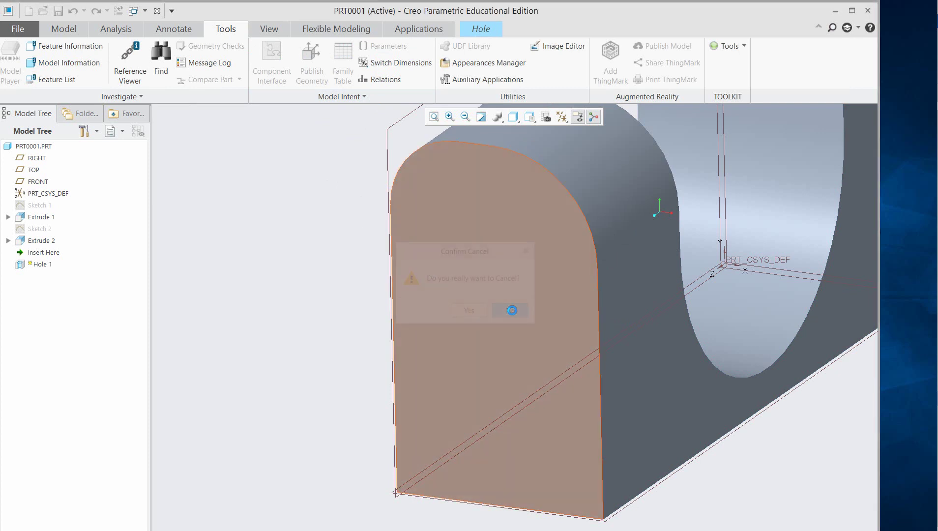
left_click(480, 29)
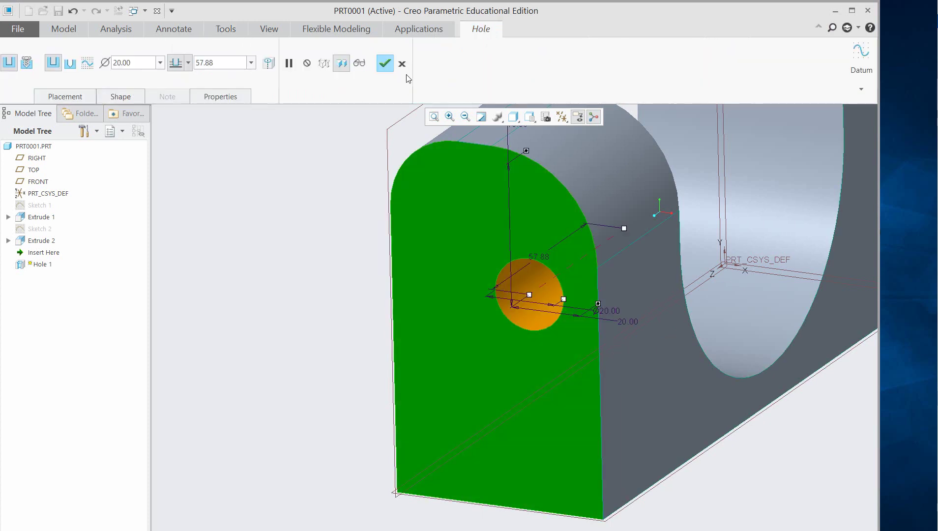
Step: Complete the hole feature on the end face
left_click(385, 63)
left_click(280, 367)
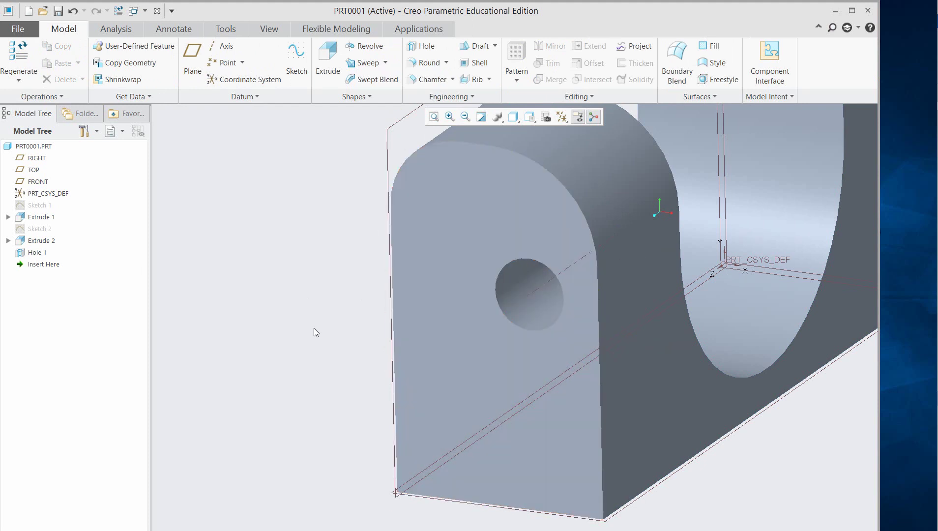
scroll(305, 336, "down", 2)
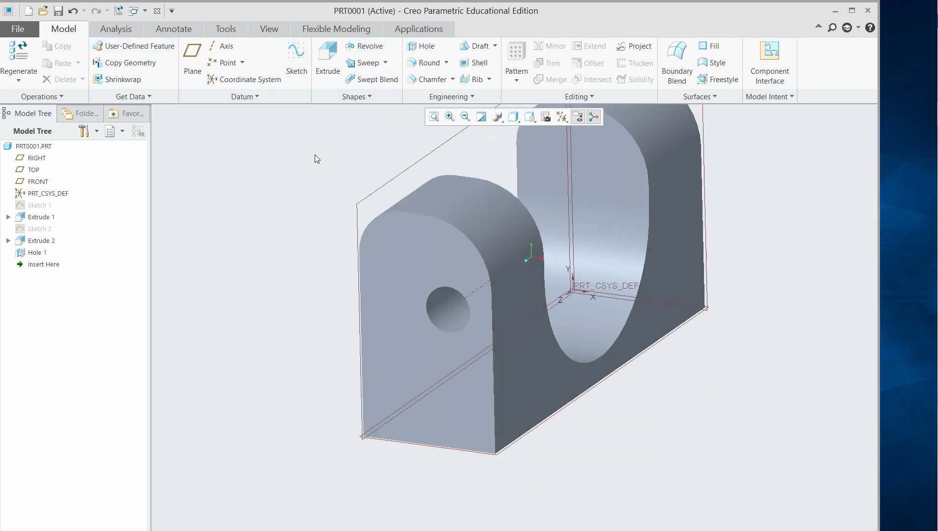
Step: Open the part's Relations and display the dimension symbols of Extrude 1 and the hole, keeping the model's dimensions uncovered
left_click(232, 31)
left_click(380, 78)
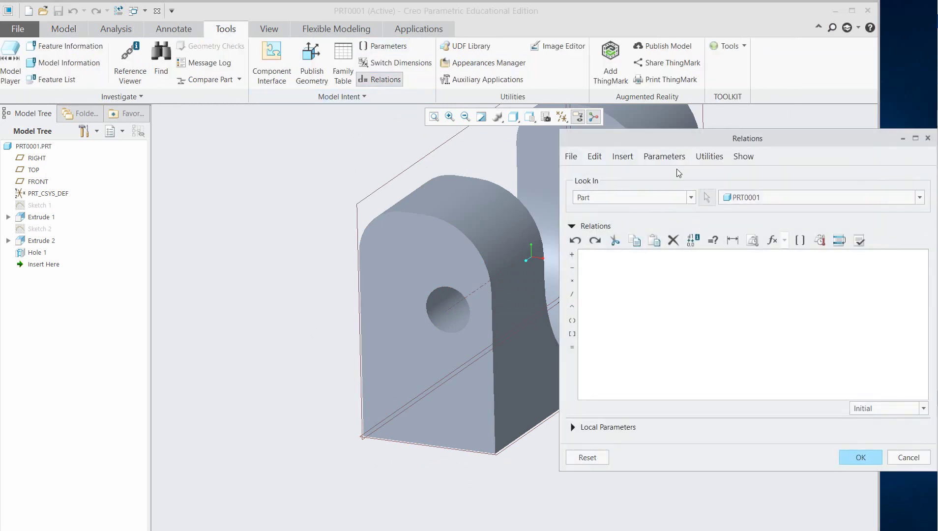
left_click_drag(688, 140, 934, 155)
left_click(478, 412)
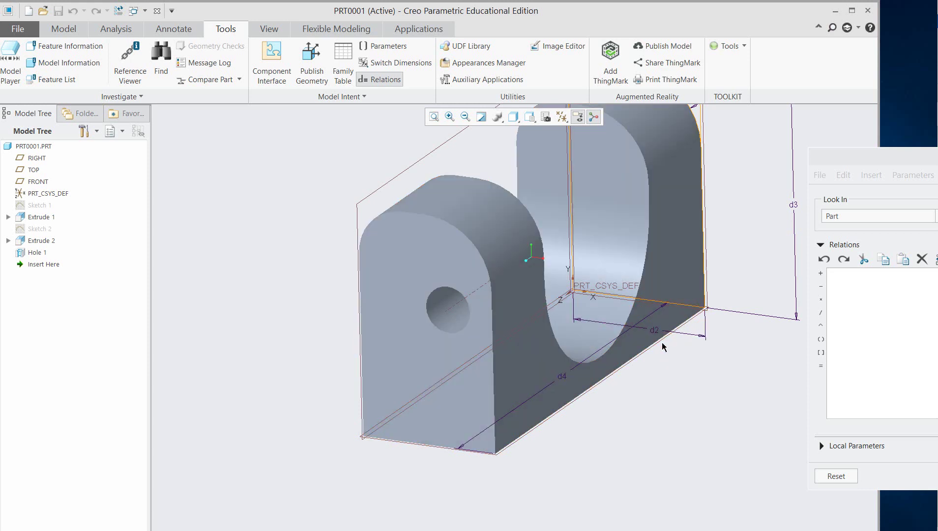
left_click(446, 301)
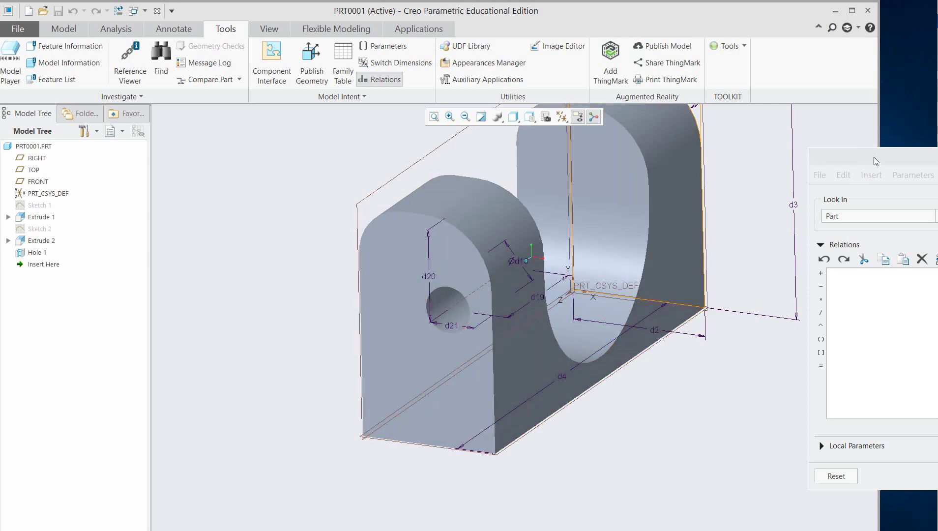
left_click_drag(873, 153, 75, 193)
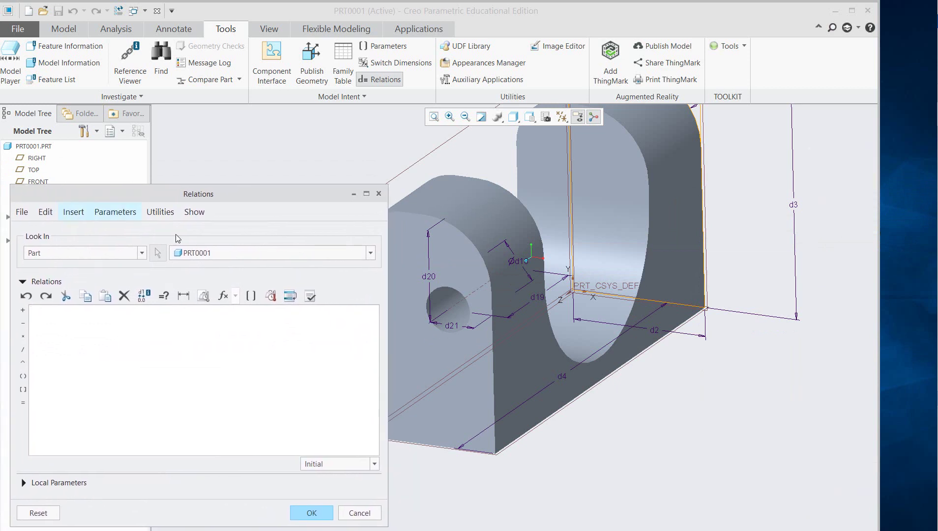
Step: Add the relation d21=d2/2 so the hole's horizontal offset equals half the block's width, and accept it
left_click(448, 327)
left_click(655, 330)
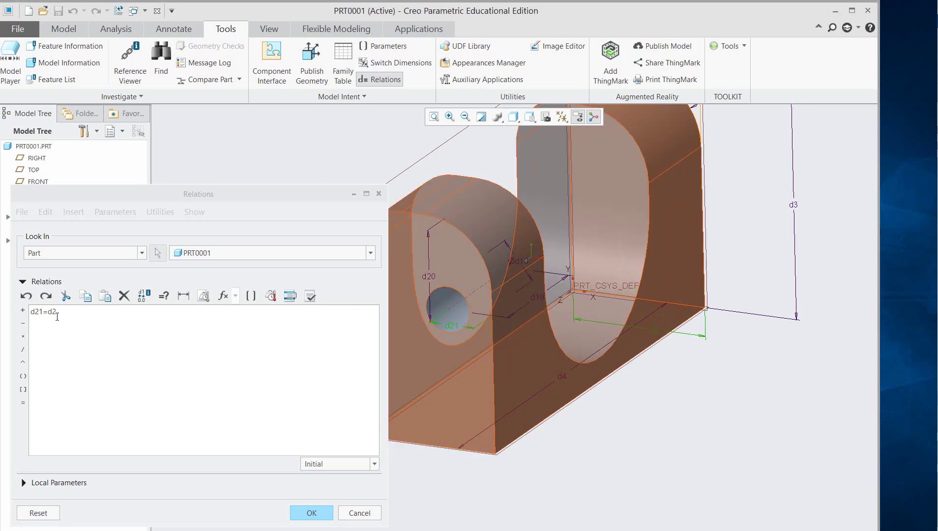
left_click(66, 316)
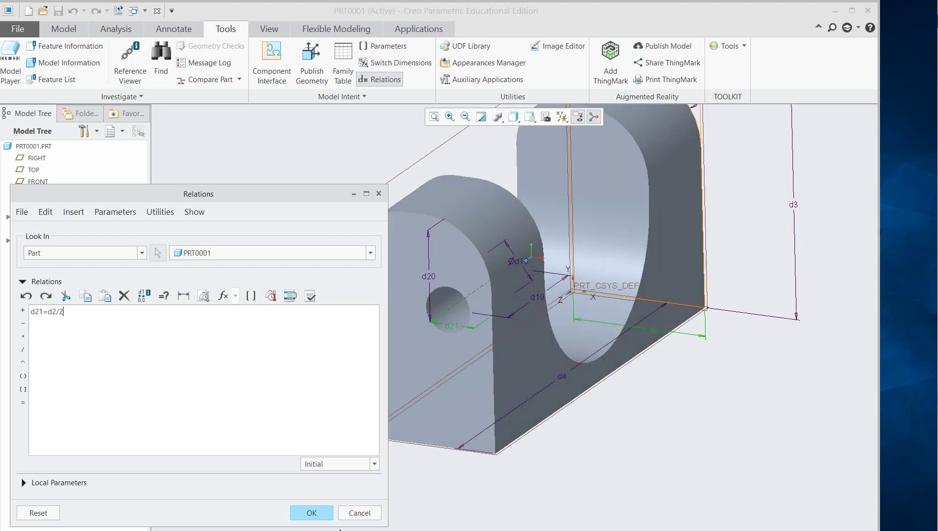
left_click(311, 513)
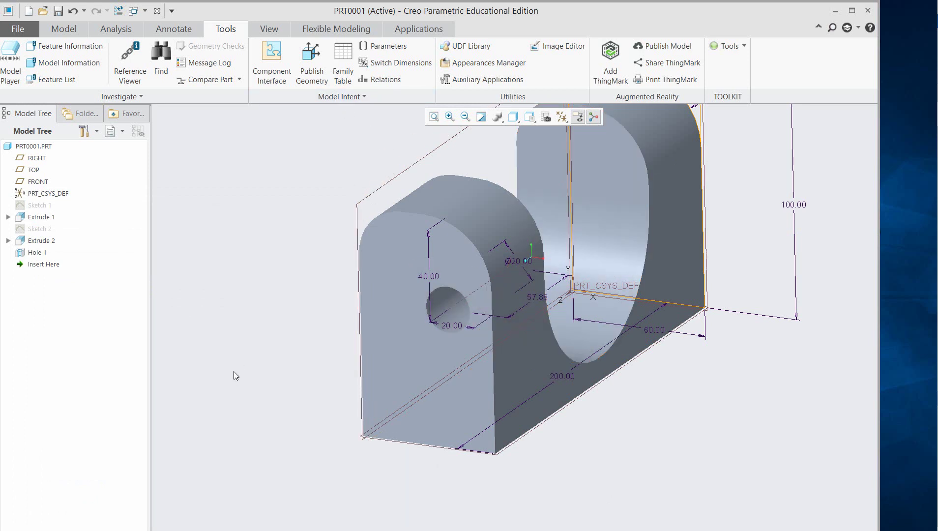
Step: Review the saved relation with the whole part in view, and regenerate the model to apply it to the hole
left_click(434, 117)
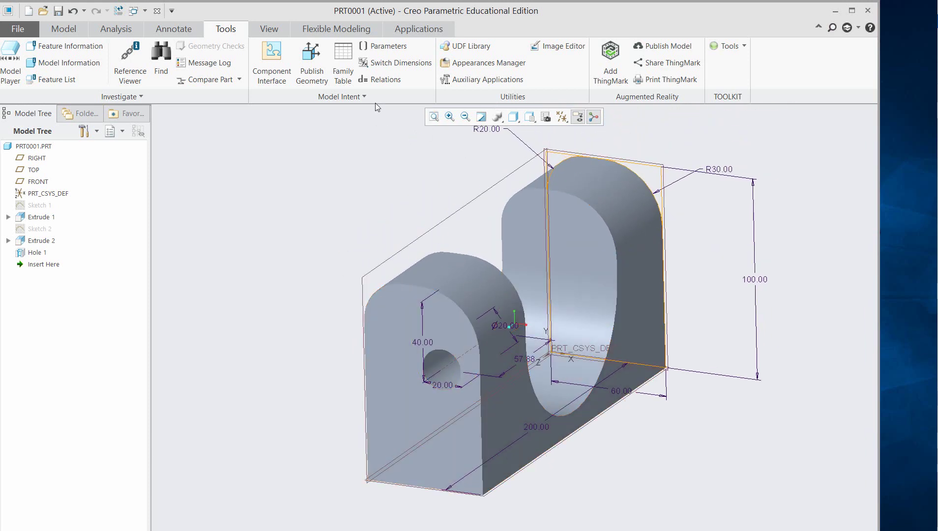
left_click(379, 80)
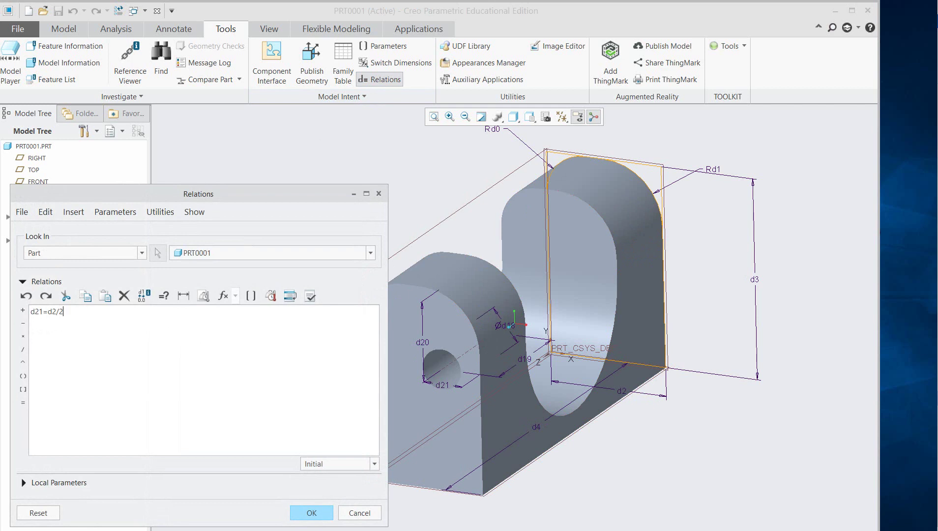
left_click(300, 514)
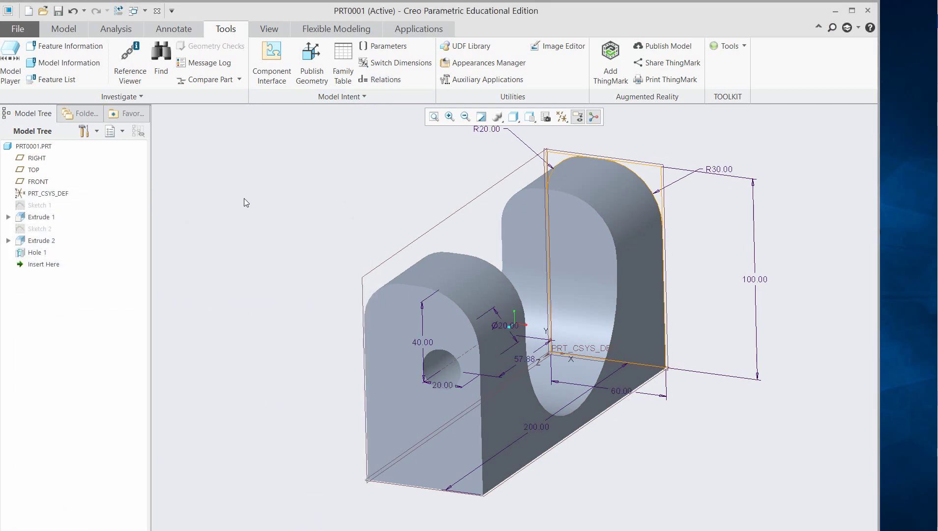
key("ctrl+g")
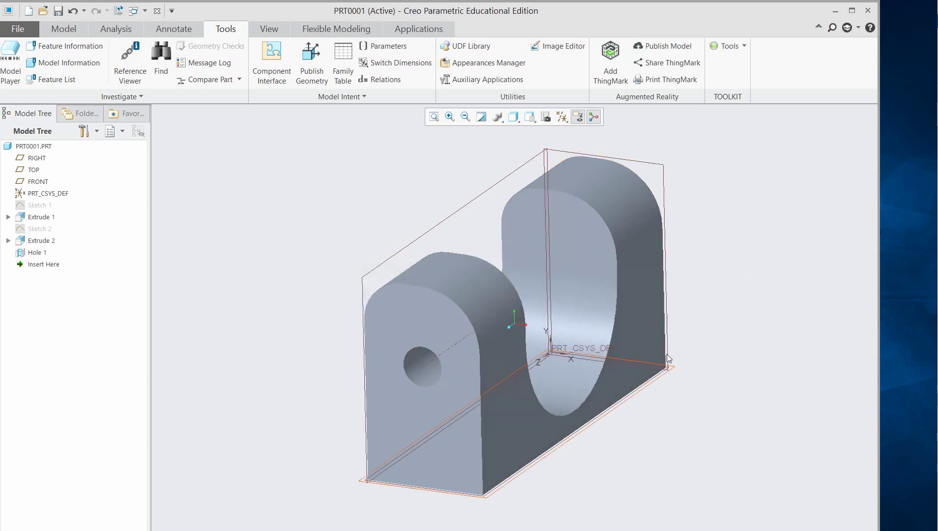
mouse_move(707, 338)
middle_mouse_down()
mouse_move(593, 372)
mouse_move(717, 335)
mouse_move(708, 339)
middle_mouse_up()
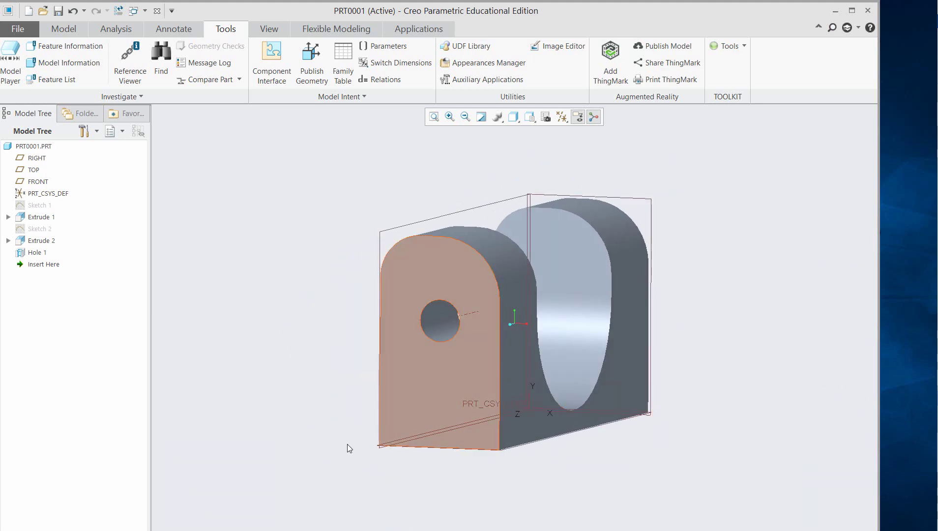
key("ctrl+d")
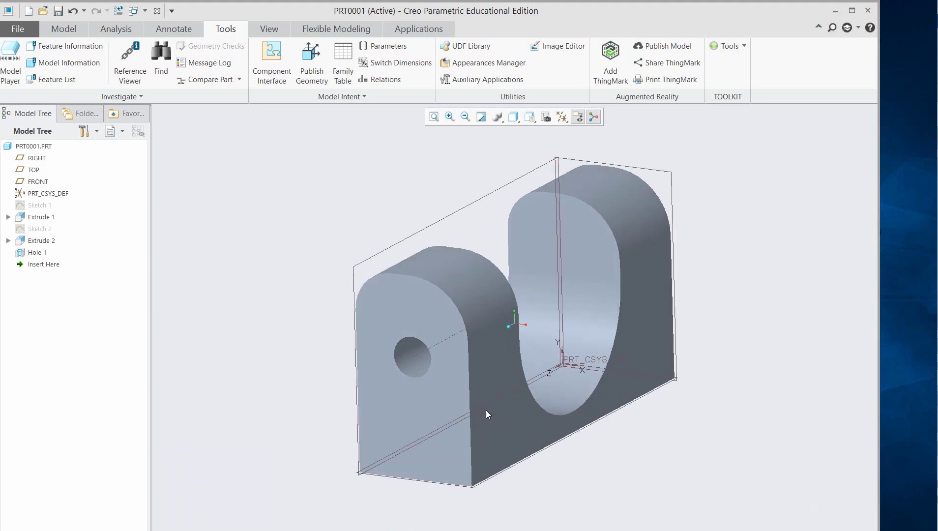
Step: Redefine Hole 1 with a Through All depth so it passes through both upright ends of the block
left_click(34, 252)
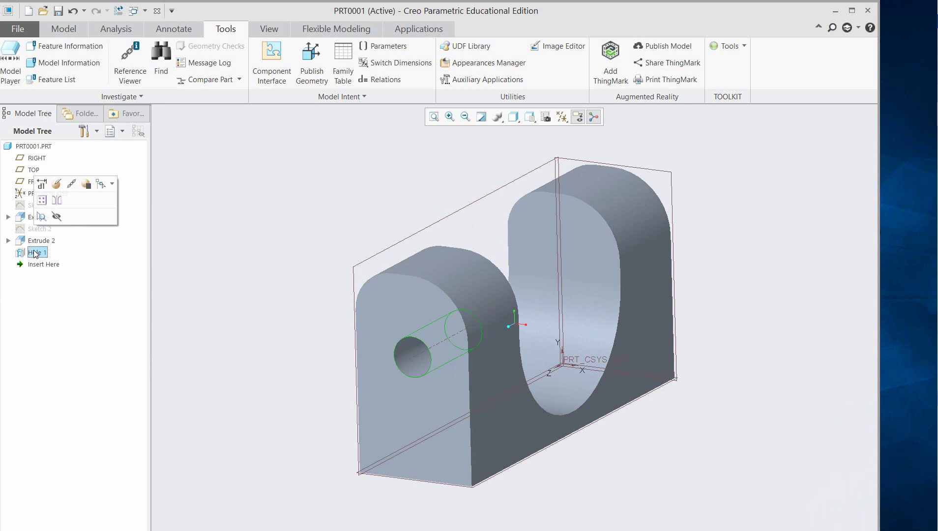
right_click(34, 254)
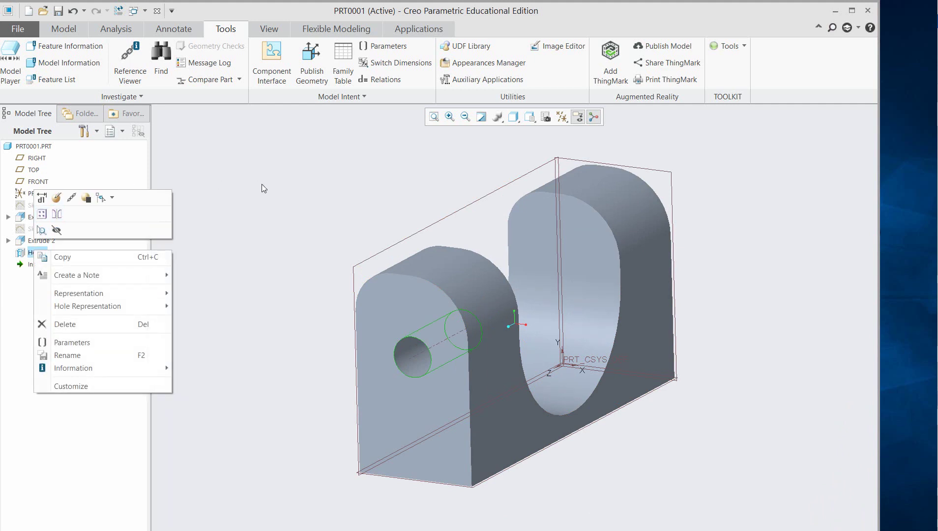
left_click(55, 200)
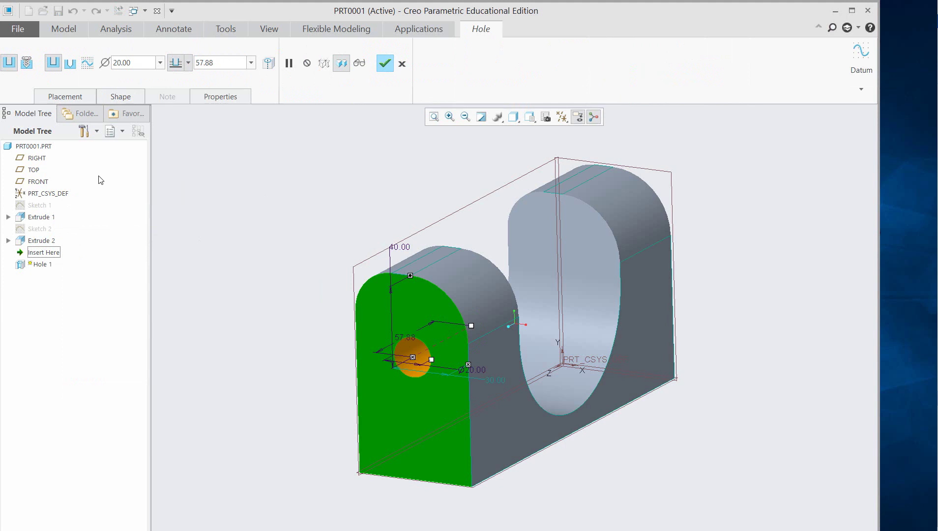
left_click(160, 63)
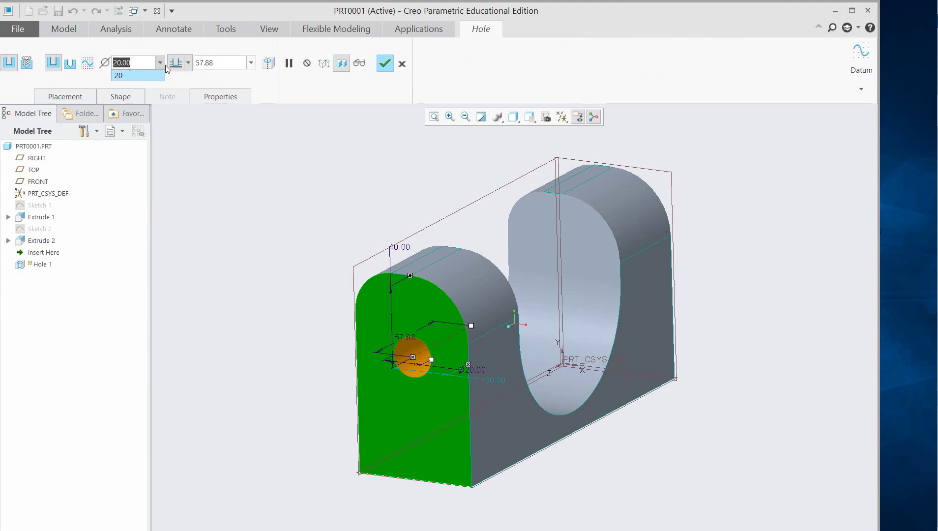
left_click(188, 63)
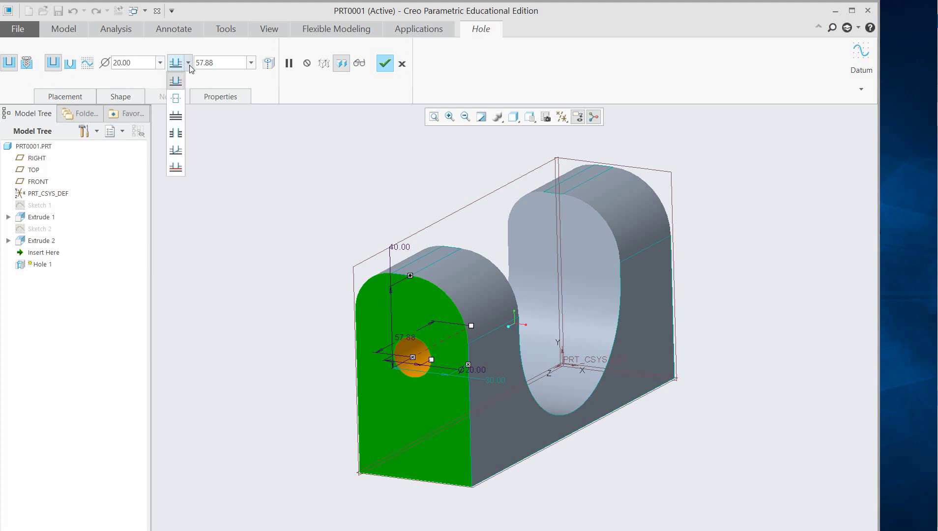
left_click(177, 133)
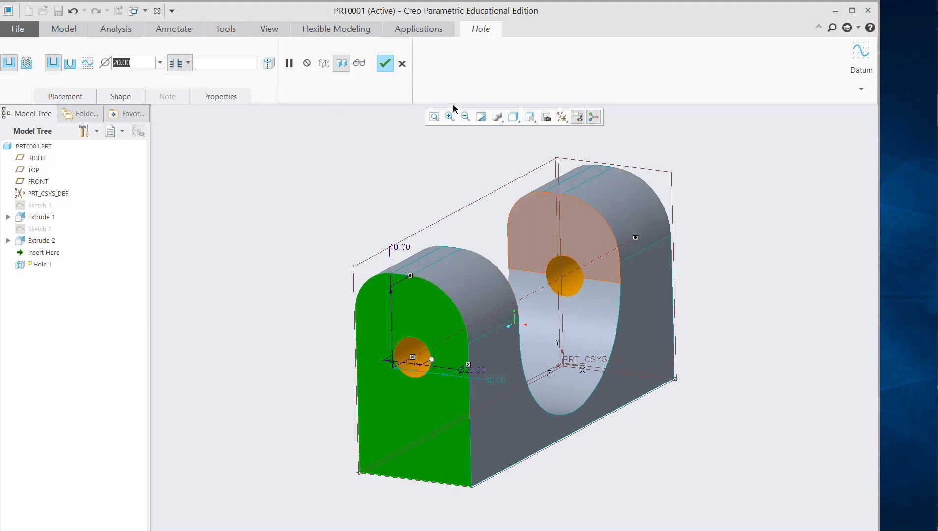
left_click(386, 68)
middle_click_drag(800, 288, 770, 301)
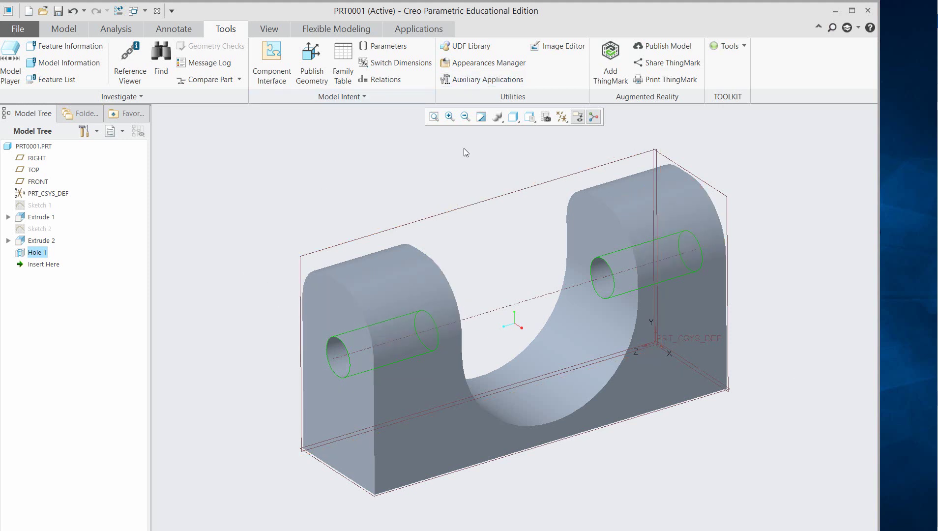
Step: Hide all datum axes, points, coordinate systems and planes, and inspect the part from several angles
left_click(562, 118)
left_click(563, 133)
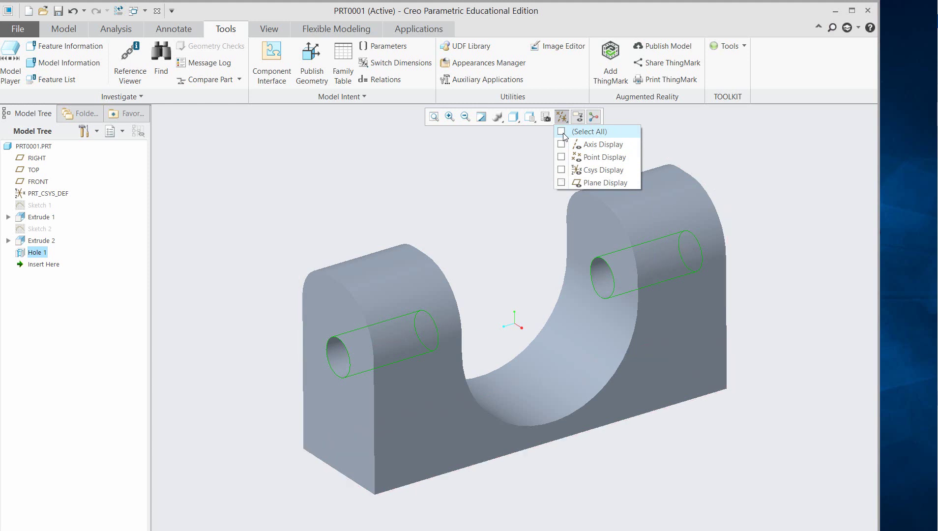
middle_click_drag(681, 203, 411, 216)
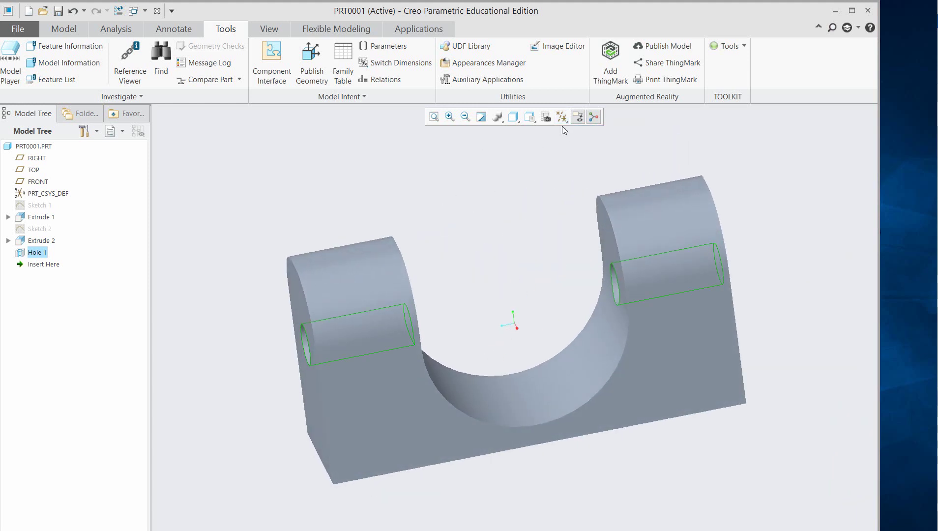
mouse_move(541, 218)
middle_mouse_down()
mouse_move(582, 226)
mouse_move(536, 229)
middle_mouse_up()
middle_click_drag(467, 231, 478, 177)
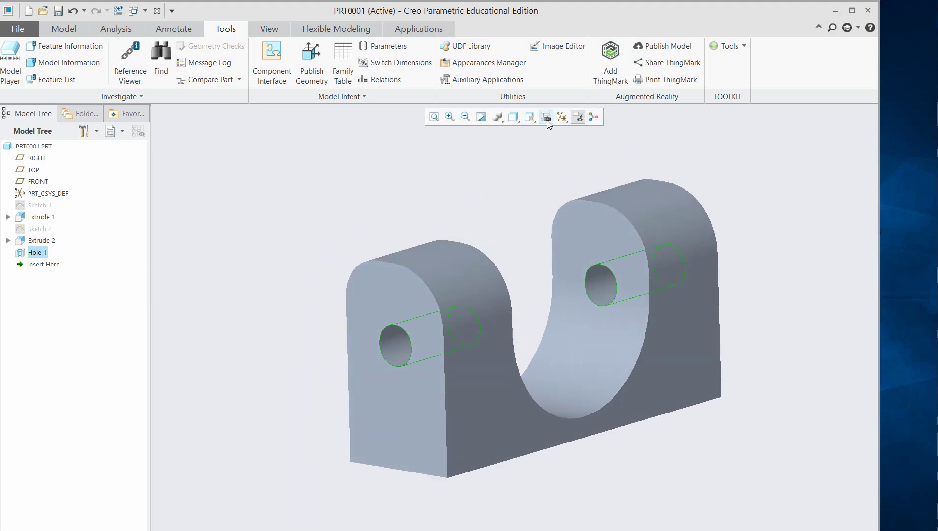
Step: Preview the part in the Shading With Edges, No Hidden and Shading With Reflections display styles
left_click(518, 122)
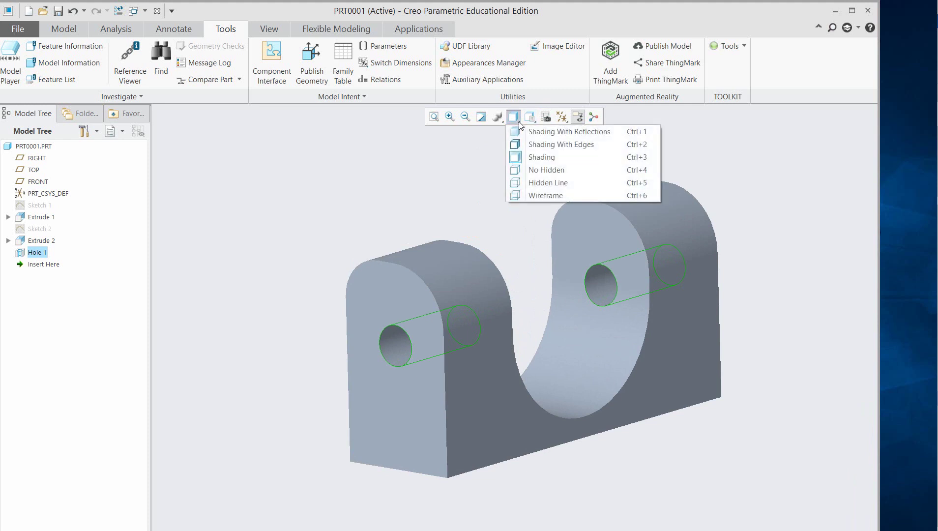
left_click(546, 144)
middle_click_drag(497, 195, 485, 199)
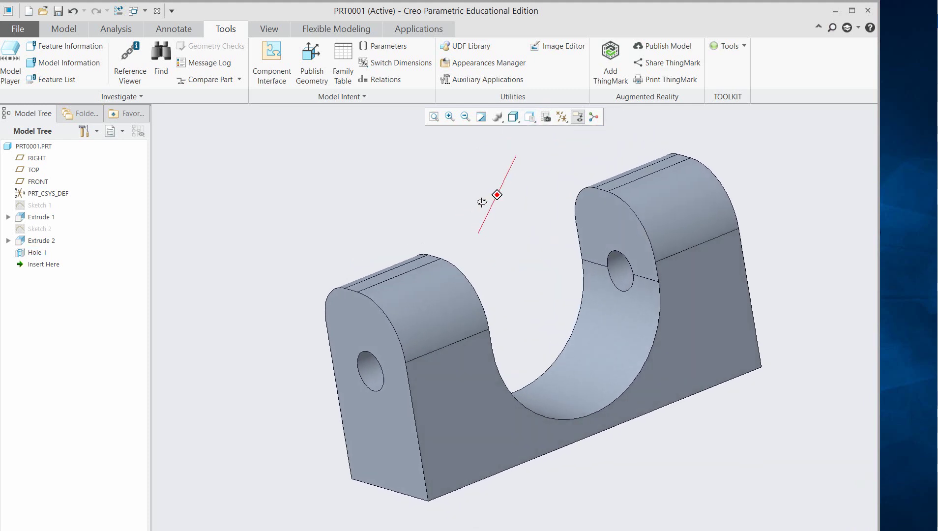
left_click(518, 119)
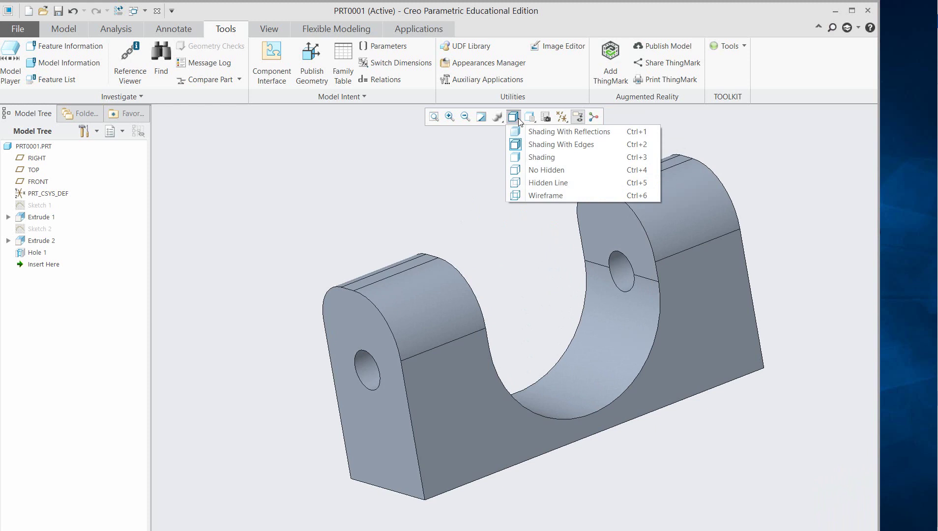
left_click(556, 172)
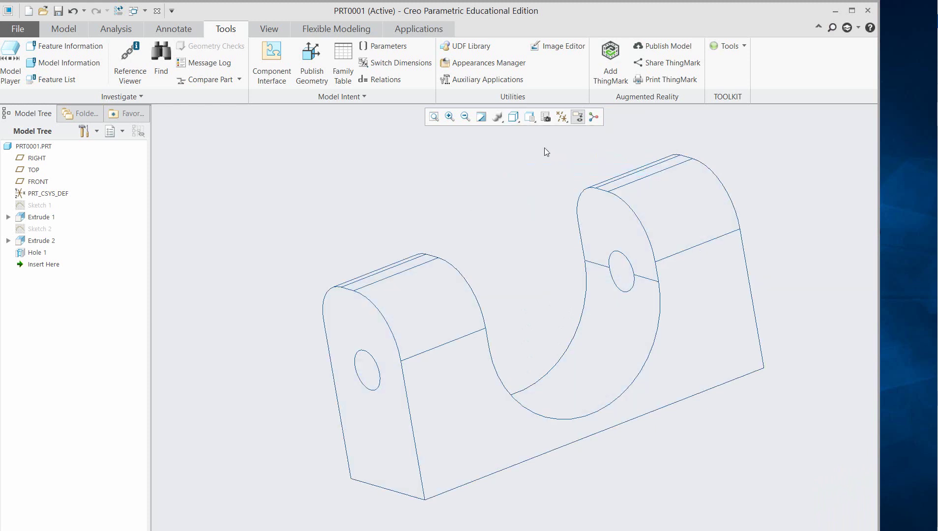
left_click(518, 120)
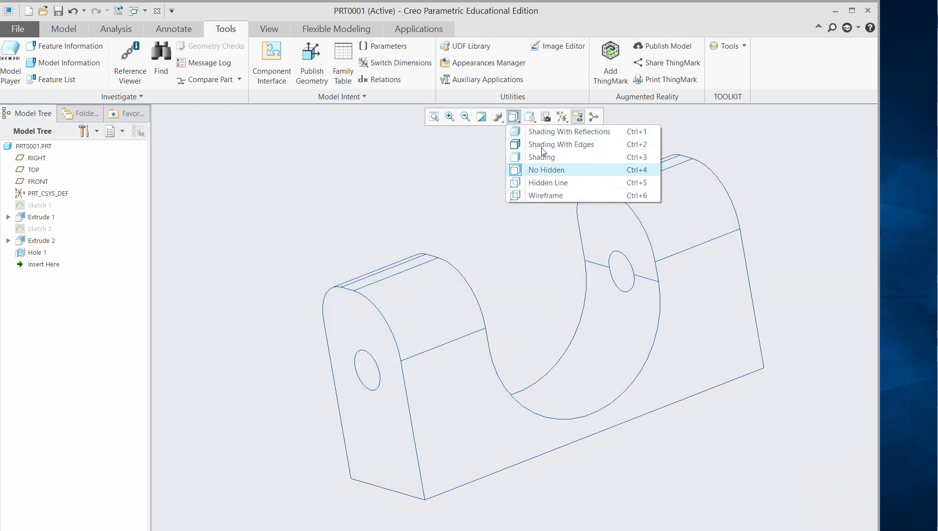
left_click(554, 131)
mouse_move(497, 210)
middle_mouse_down()
mouse_move(512, 188)
mouse_move(484, 216)
mouse_move(520, 226)
mouse_move(513, 231)
middle_mouse_up()
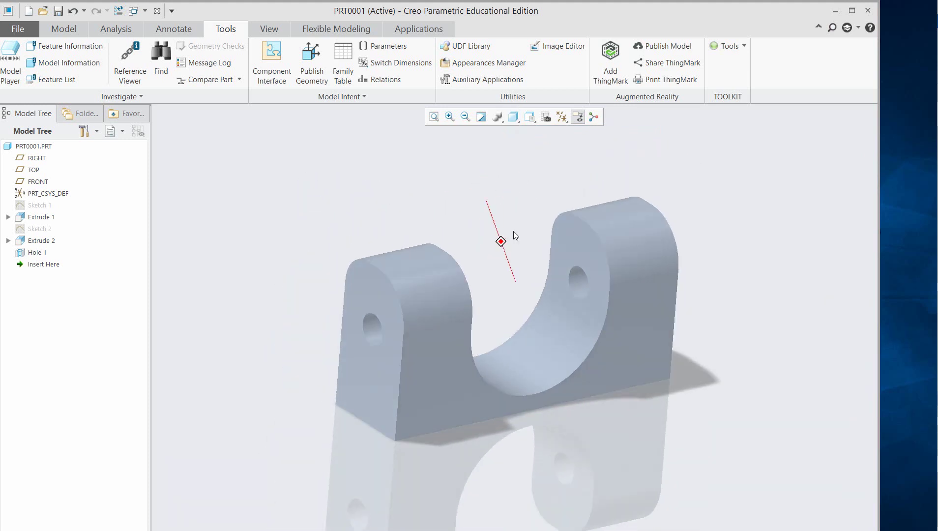
Step: Return the part's display style to Shading and orient it to show the end face and U-shaped cut
left_click(517, 118)
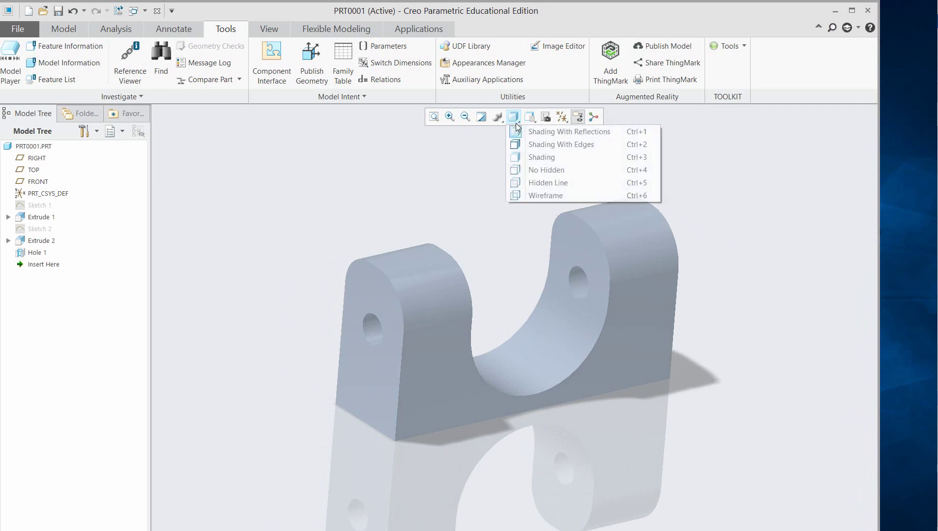
left_click(542, 158)
mouse_move(516, 253)
middle_mouse_down()
mouse_move(486, 232)
mouse_move(506, 236)
middle_mouse_up()
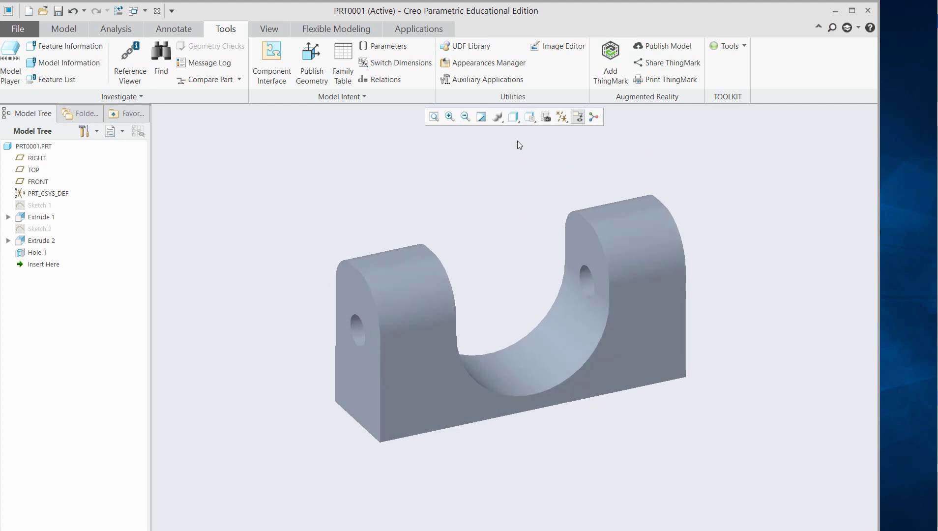
left_click(515, 118)
left_click(755, 209)
middle_click_drag(759, 229, 775, 213)
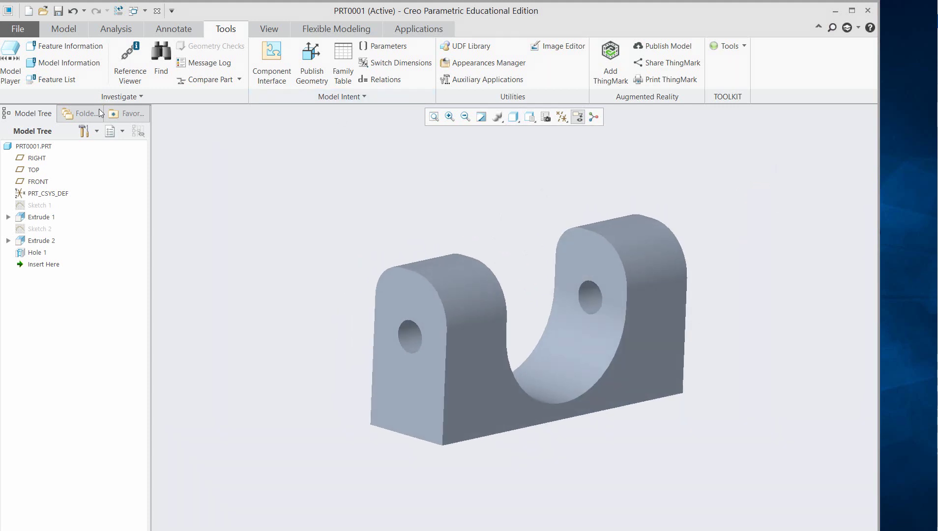
Step: Save the part PRT0001.PRT to the Desktop
left_click(58, 11)
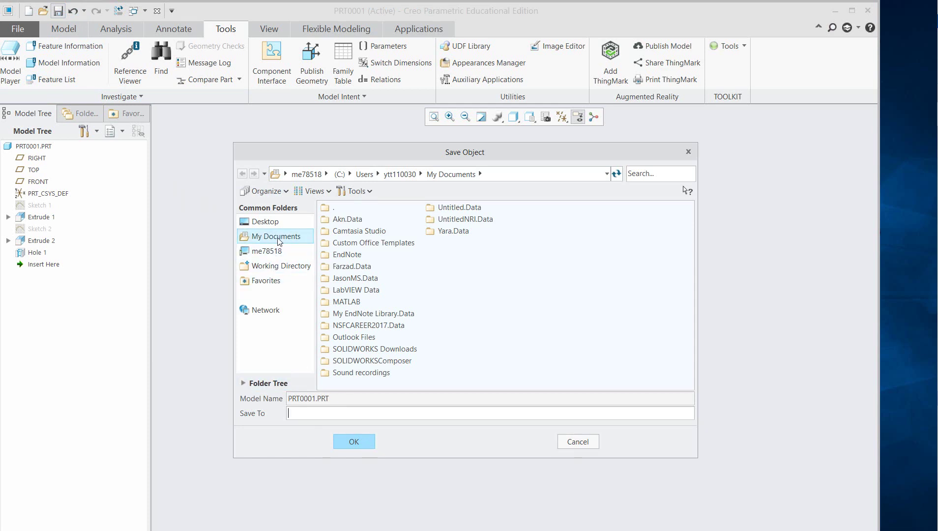
left_click(265, 221)
left_click(355, 441)
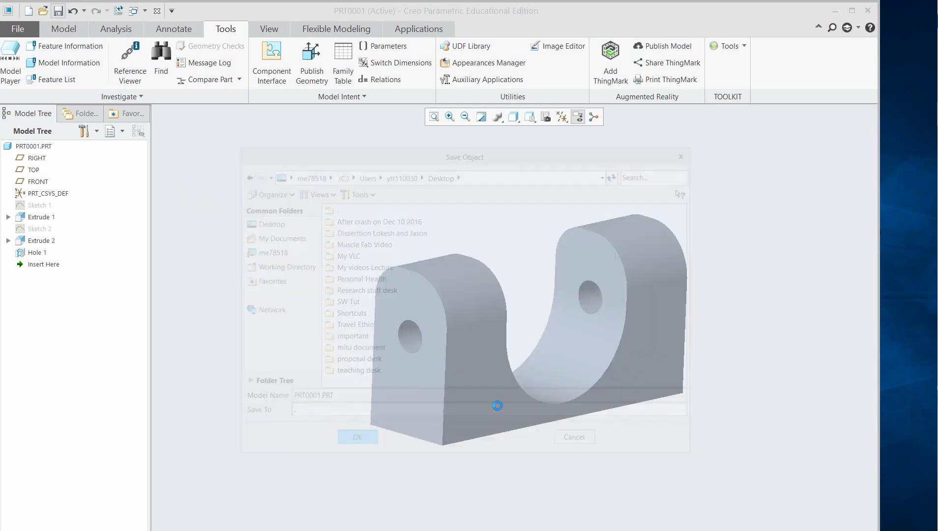